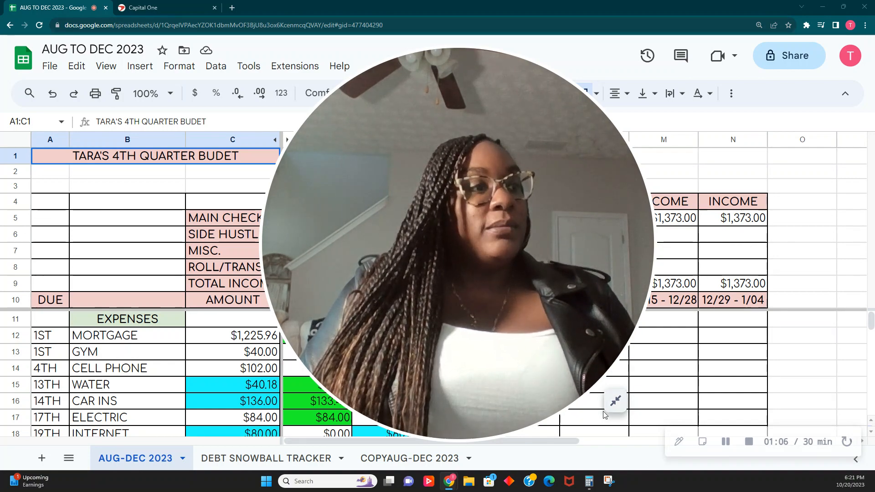
Step: Review the budget's expense, debt, variable, balance and rollover rows for the 10/06-10/19 and 10/20-11/02 pay periods
left_click(616, 401)
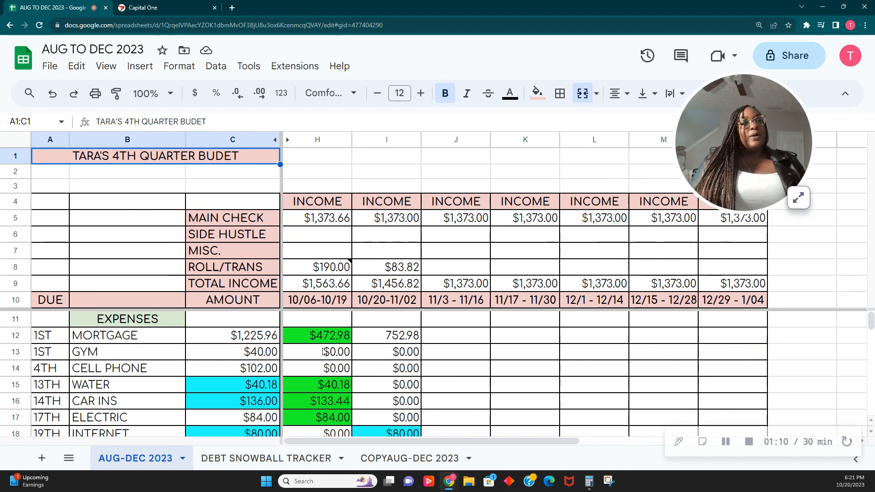
scroll(325, 324, "down", 1)
scroll(321, 292, "down", 10)
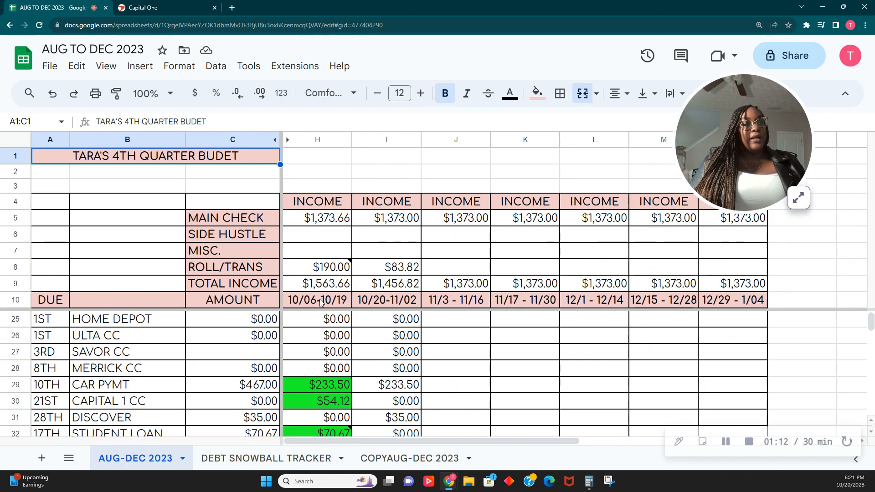
scroll(321, 304, "down", 4)
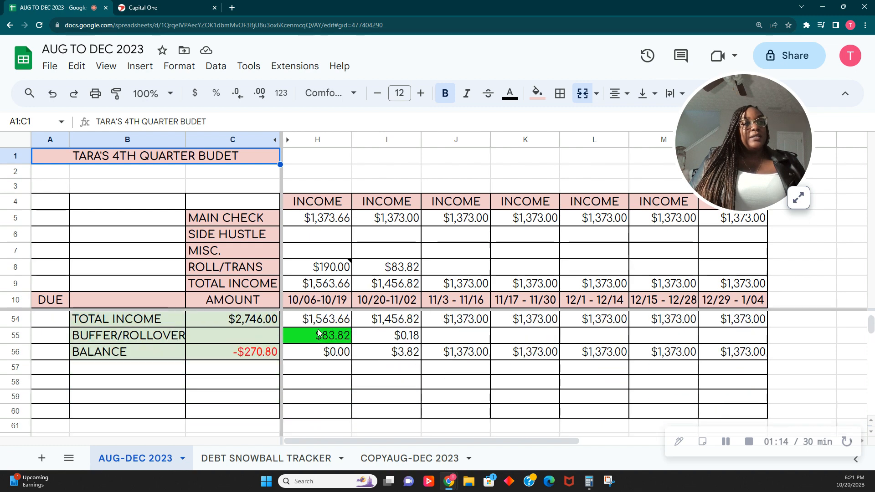
scroll(330, 360, "up", 8)
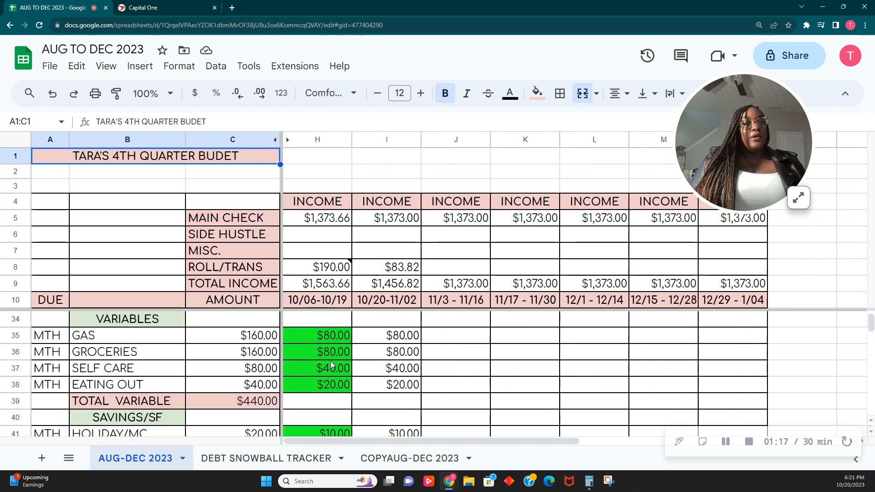
scroll(332, 365, "up", 6)
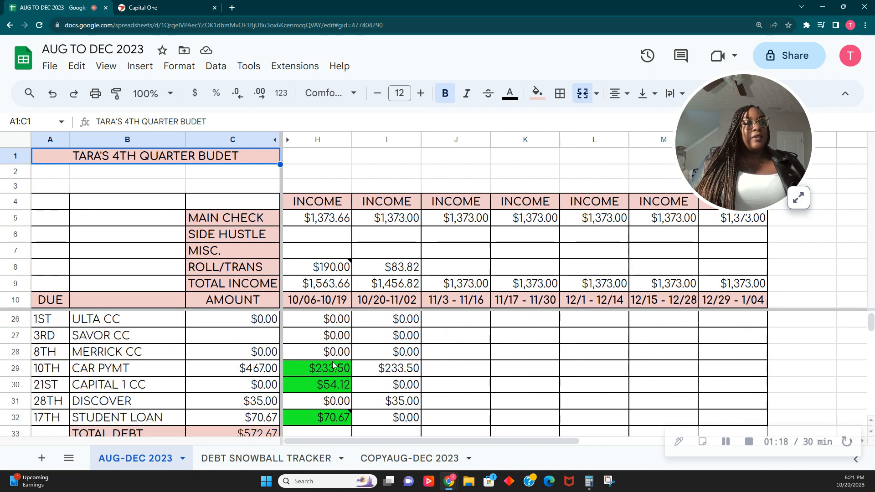
scroll(334, 365, "up", 1)
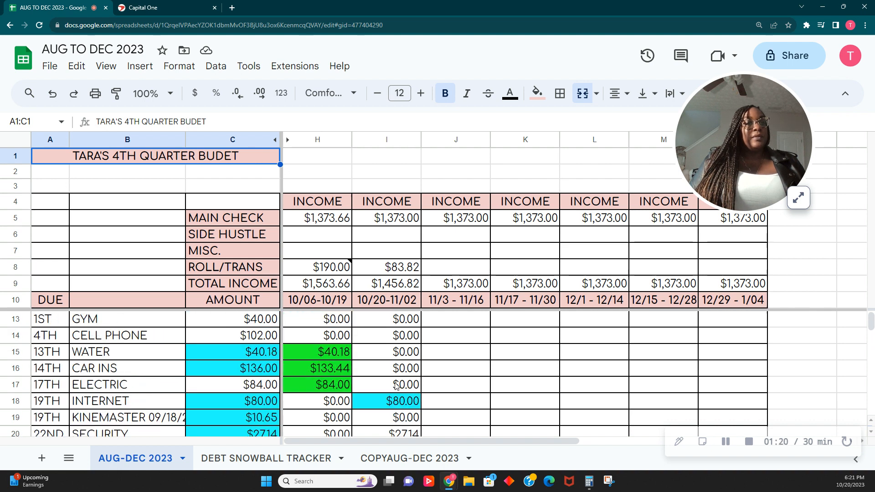
left_click(388, 403)
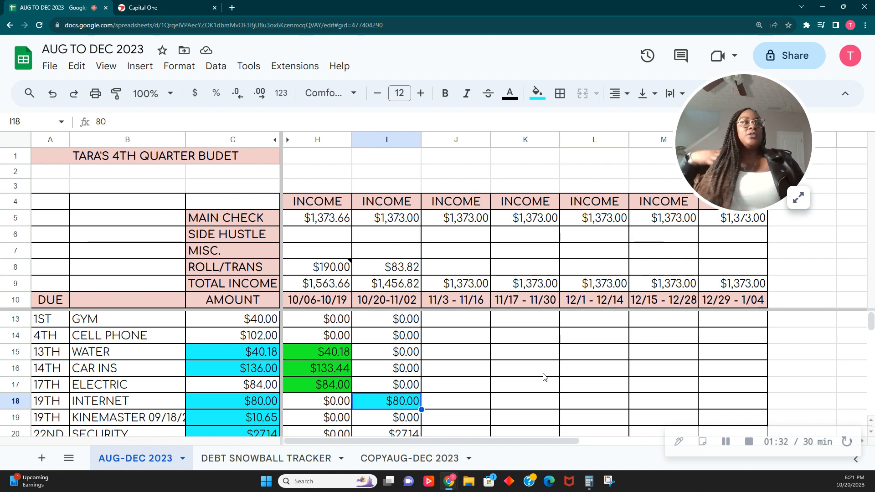
scroll(412, 369, "up", 1)
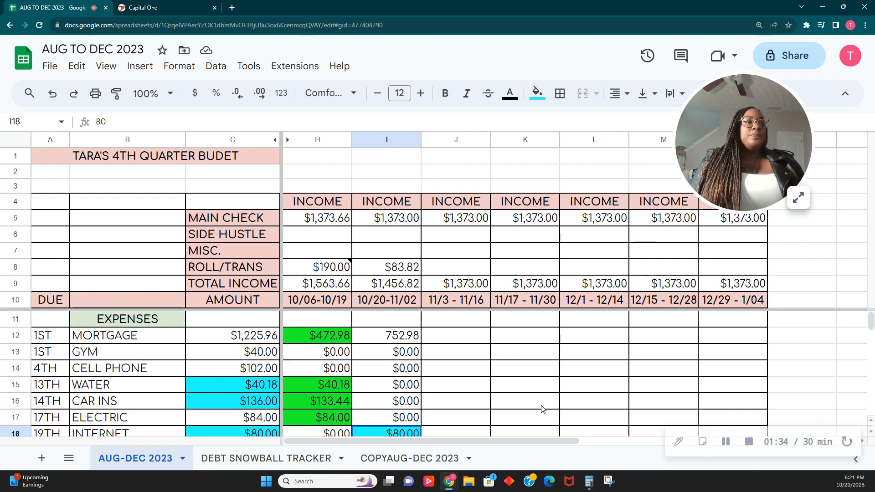
left_click(387, 270)
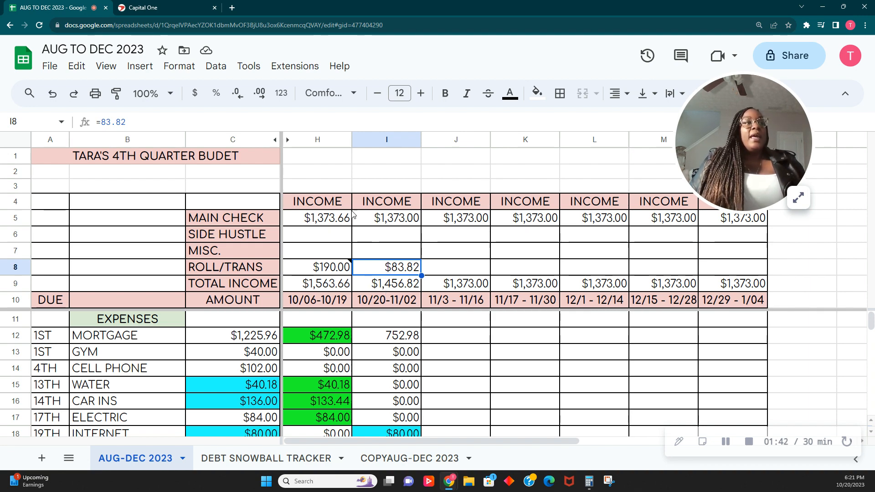
Step: Look up the Oct 19 direct deposit in Capital One and set the 10/20-11/02 main check to 1592.52 in the budget sheet
left_click(145, 10)
scroll(420, 256, "down", 5)
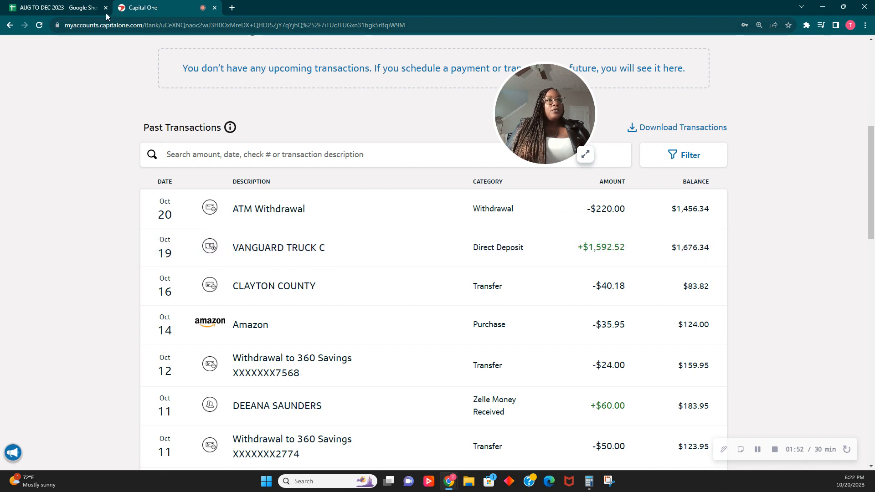
left_click(57, 7)
left_click(409, 224)
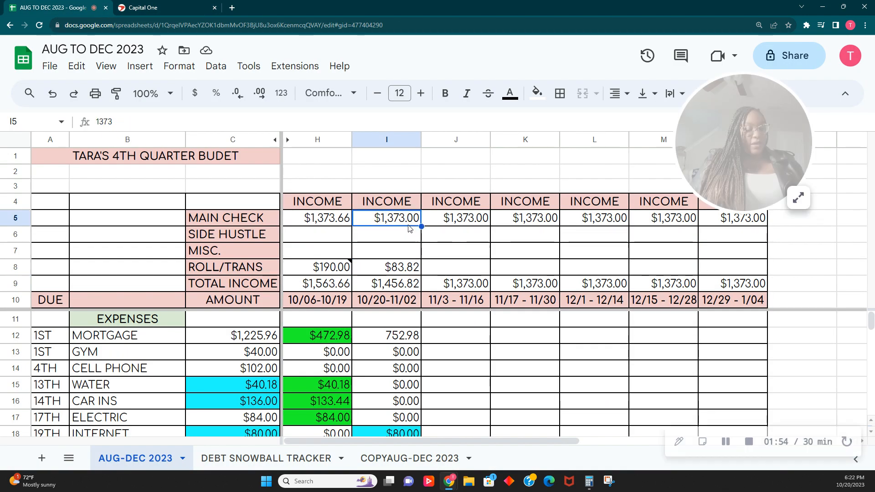
type("1,592.52")
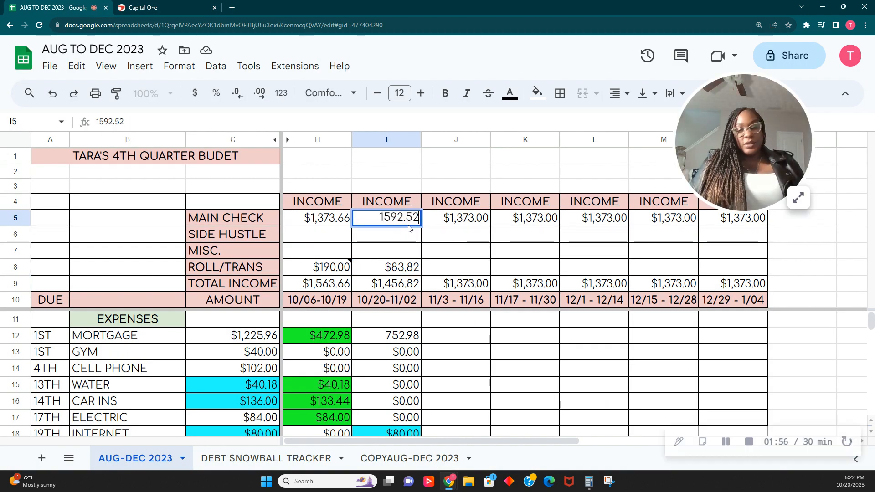
key("Tab")
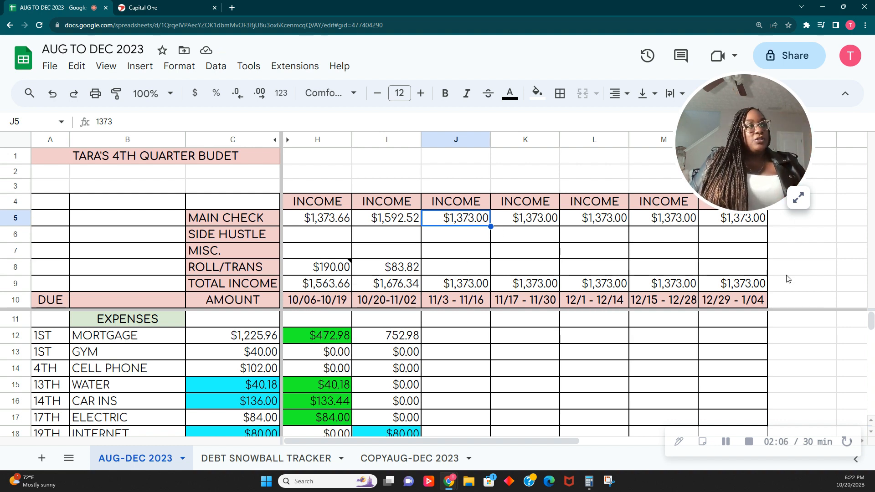
left_click(798, 198)
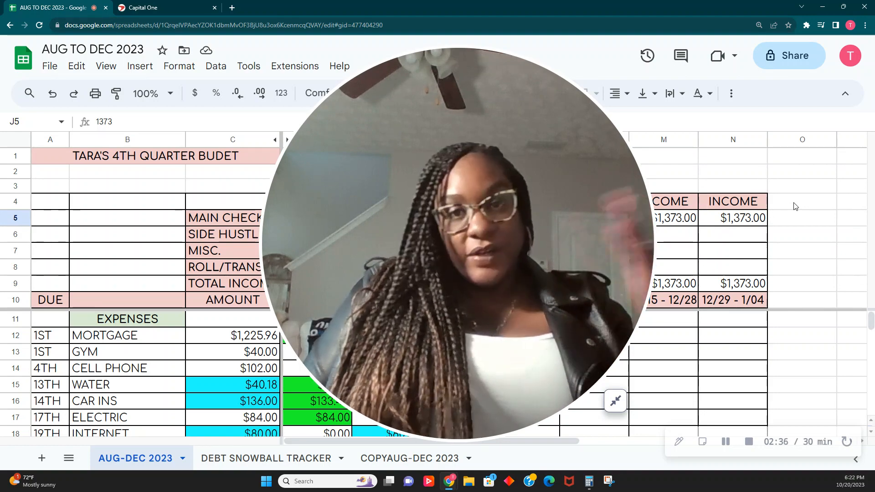
left_click(620, 400)
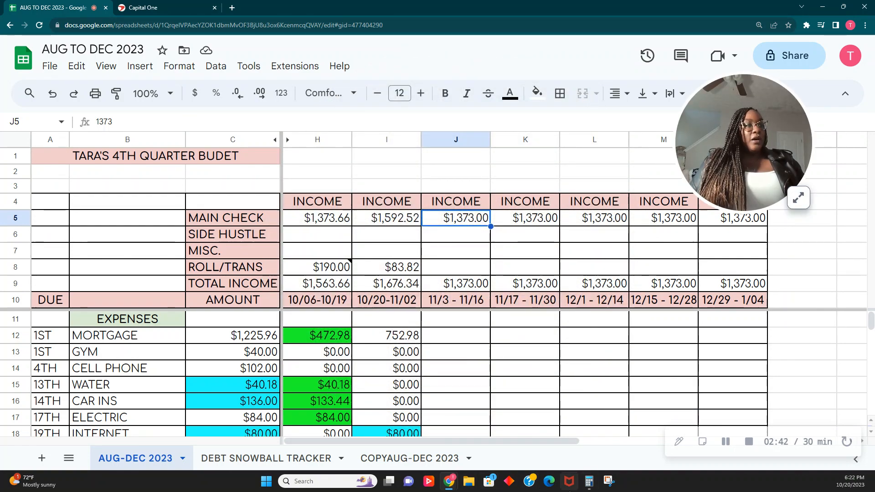
Step: Switch to Calculator and work out 1592.52 minus 1373, the paycheck's difference from the budgeted income, then clear and minimize it
left_click(587, 486)
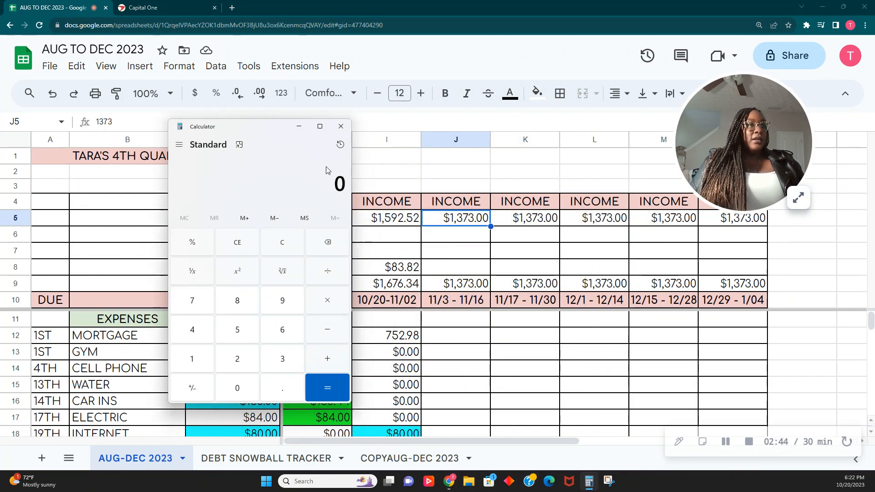
type("1,592.53")
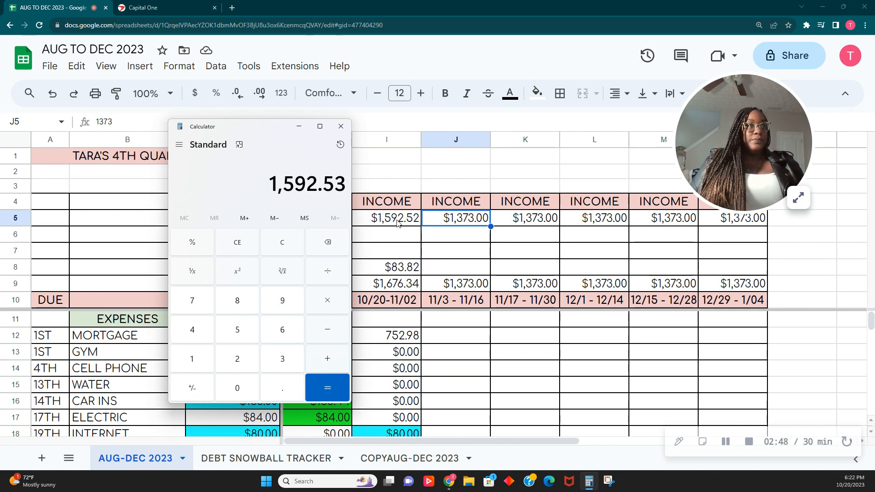
key("BackSpace")
type("2")
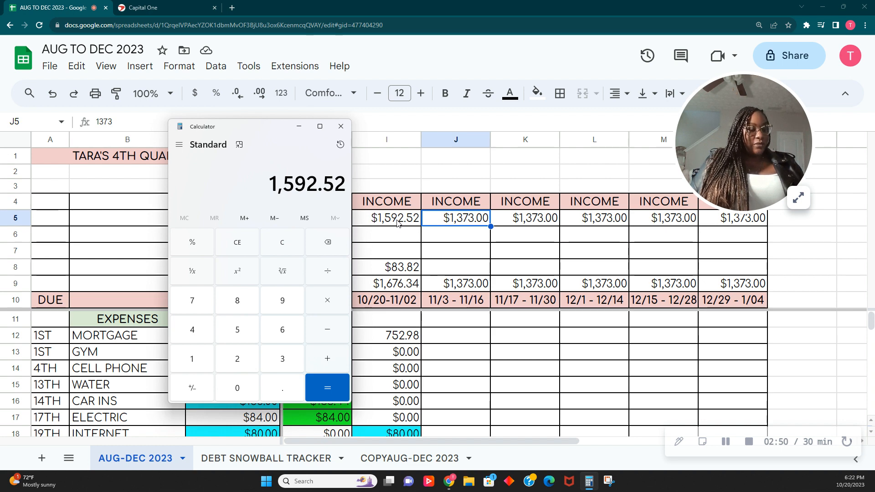
type(" - 1373")
key("Return")
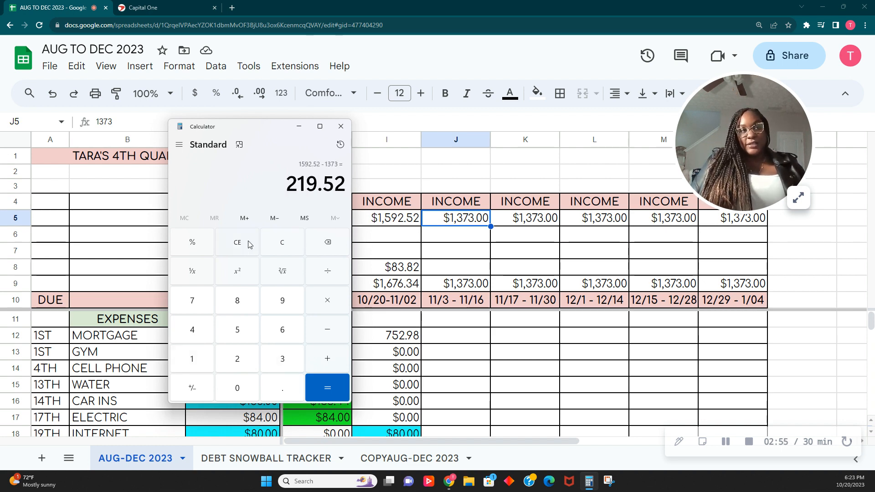
left_click(276, 246)
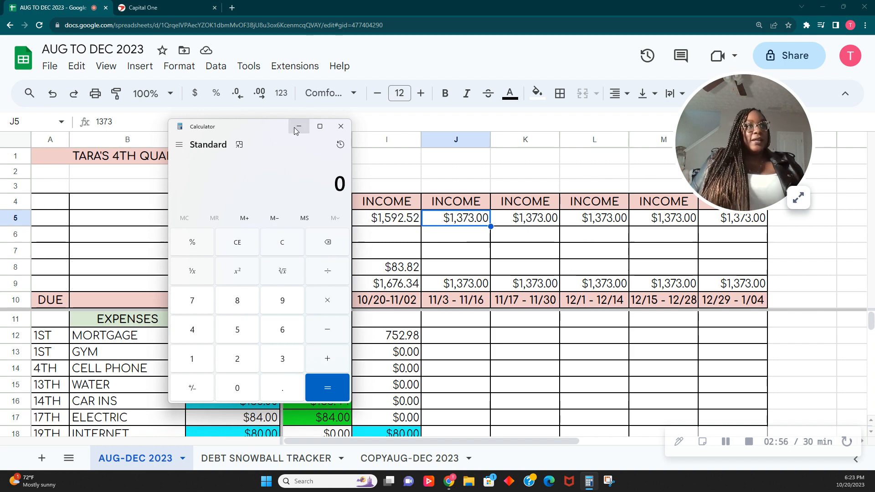
left_click(299, 127)
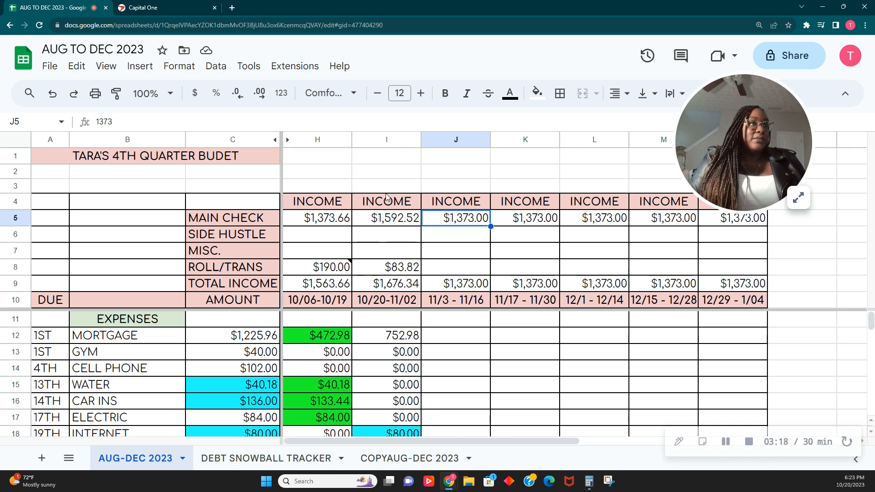
Step: Compare the 10/20-11/02 total income in the budget with the recent deposit and withdrawal entries in Capital One
left_click(158, 14)
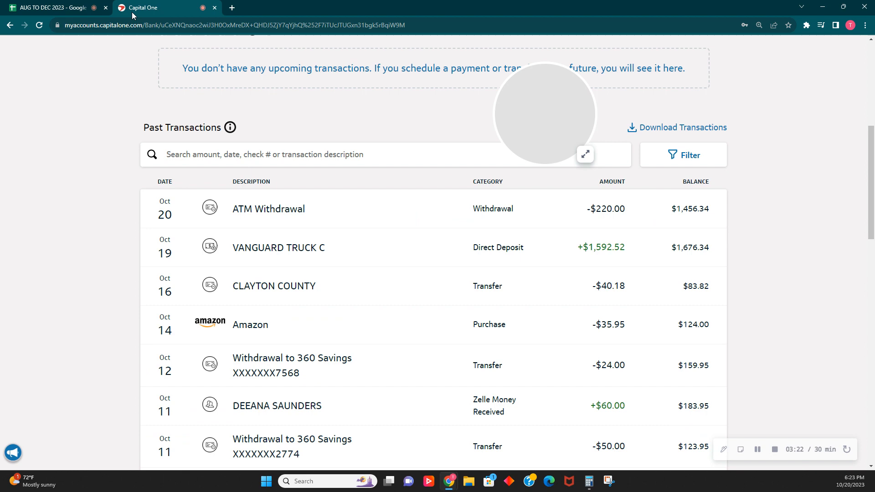
left_click(54, 7)
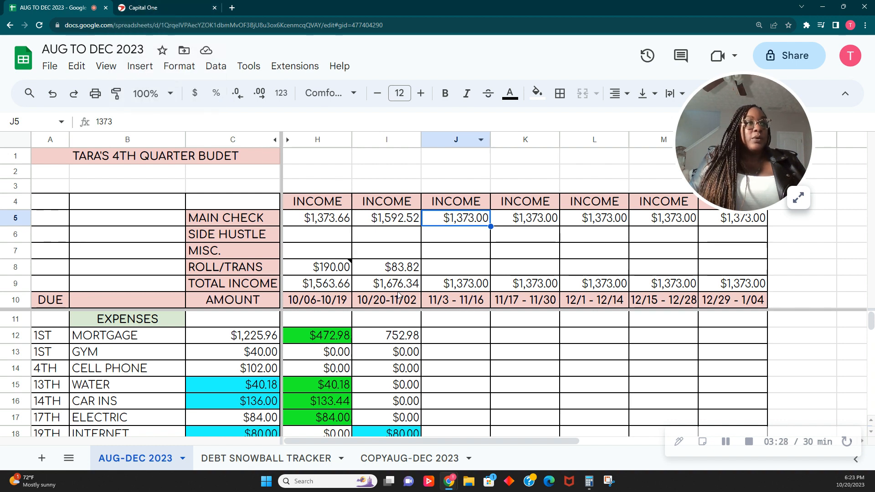
left_click(150, 8)
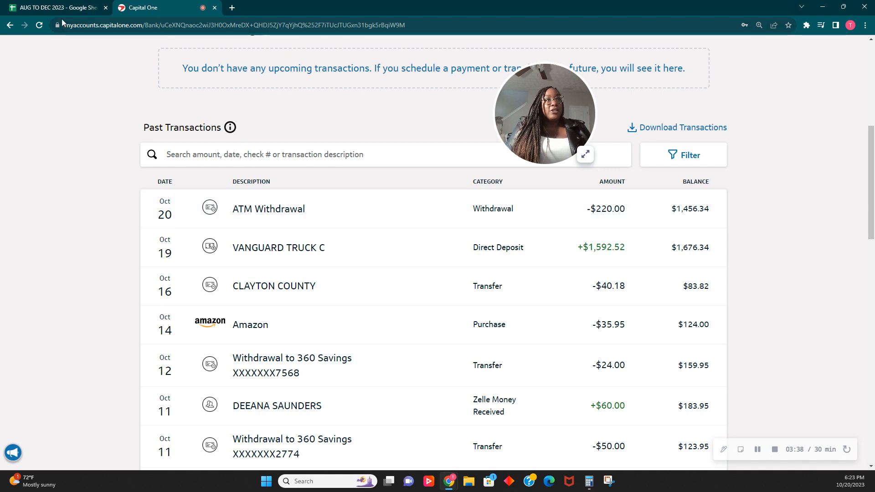
key("ctrl+Tab")
Step: Fill the 10/20-11/02 gas, groceries, self care and eating out amounts (I35:I38) with green
scroll(436, 303, "down", 1)
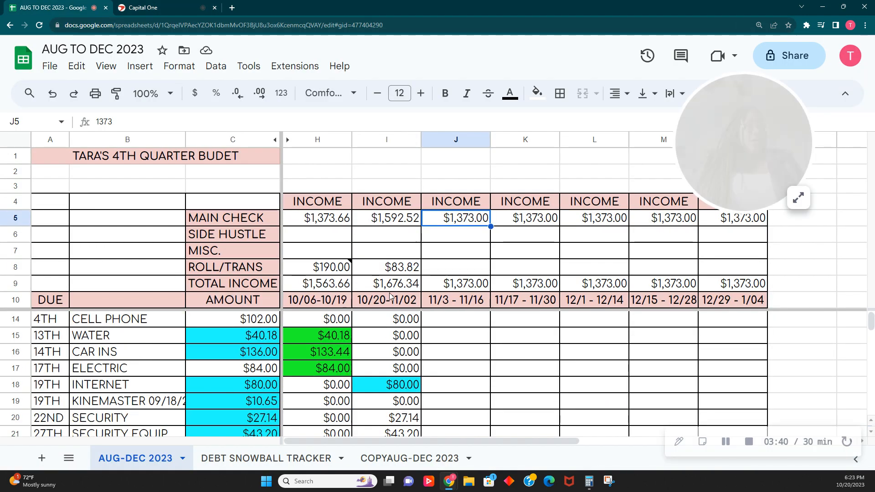
scroll(494, 319, "down", 1)
scroll(493, 319, "down", 4)
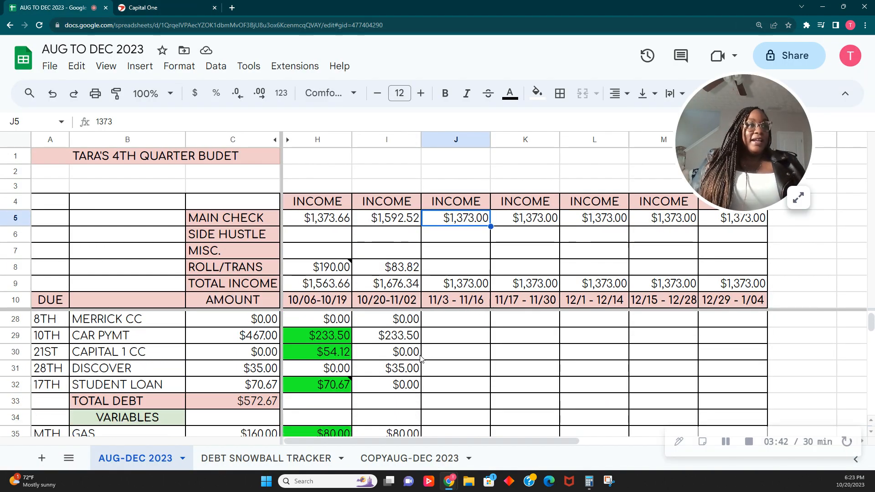
scroll(607, 355, "down", 1)
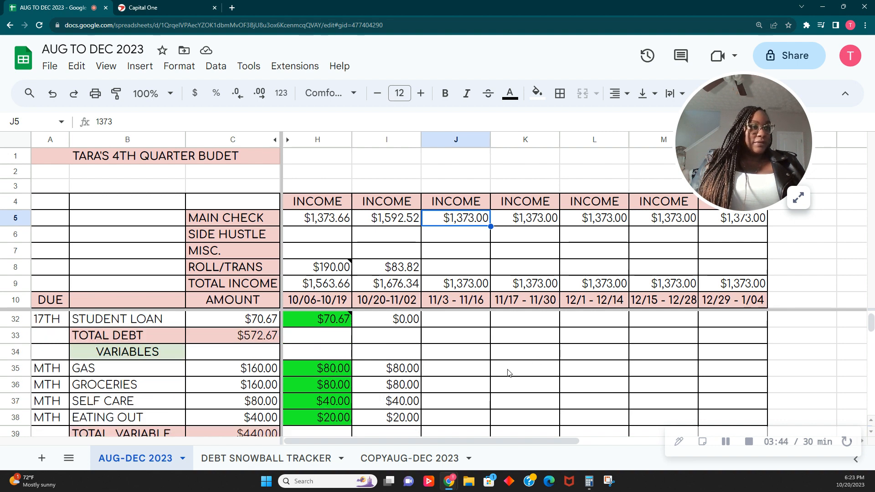
scroll(469, 387, "down", 1)
left_click(409, 326)
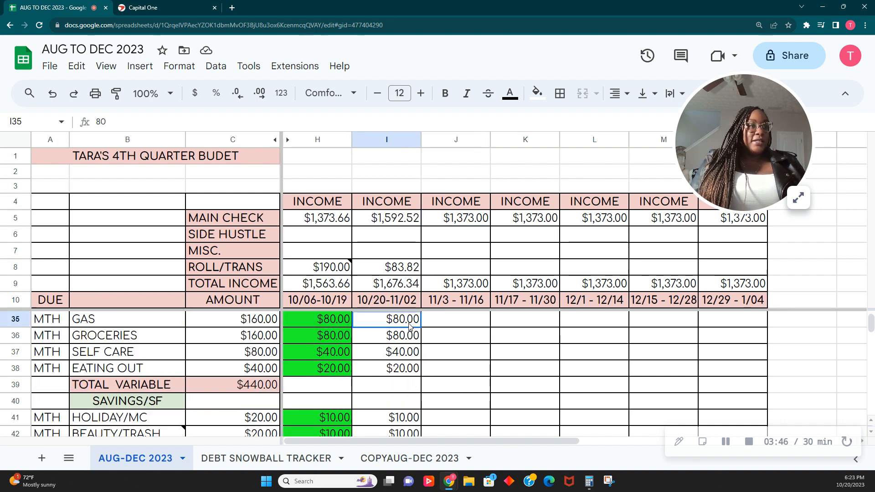
left_click(406, 337)
left_click(404, 354)
left_click(398, 370)
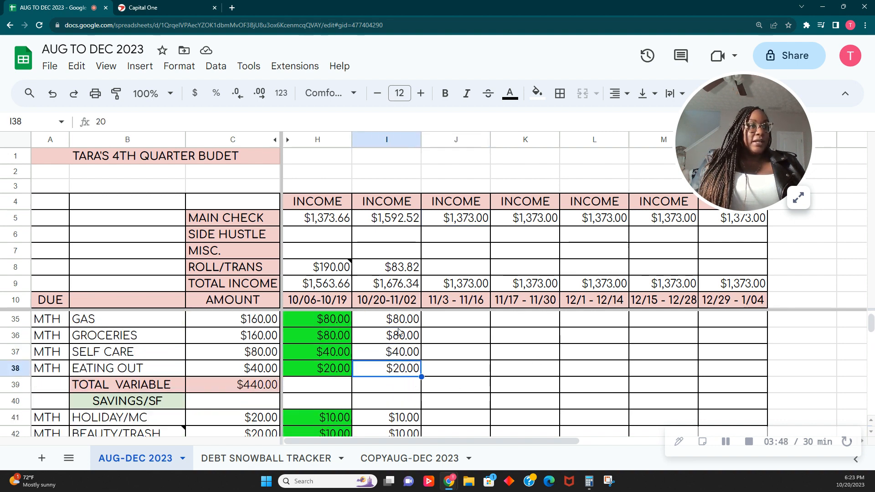
left_click_drag(399, 321, 399, 370)
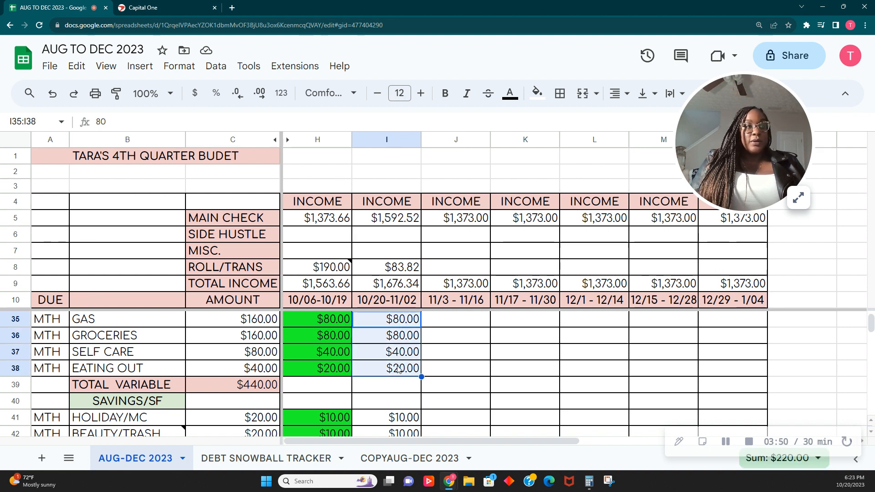
left_click(537, 93)
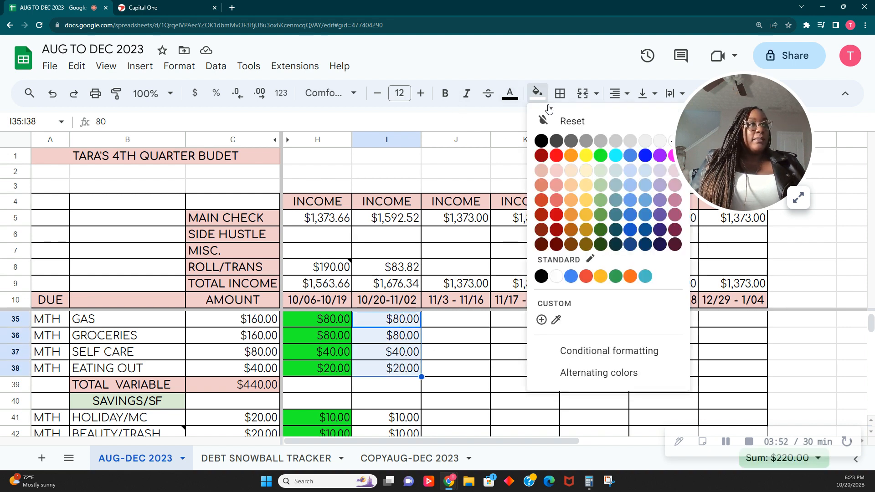
left_click(601, 156)
Step: Check the Capital One checking balance and compare the 10/06-10/19 and 10/20-11/02 mortgage portions (H12:I12) in the budget sheet
scroll(347, 356, "up", 8)
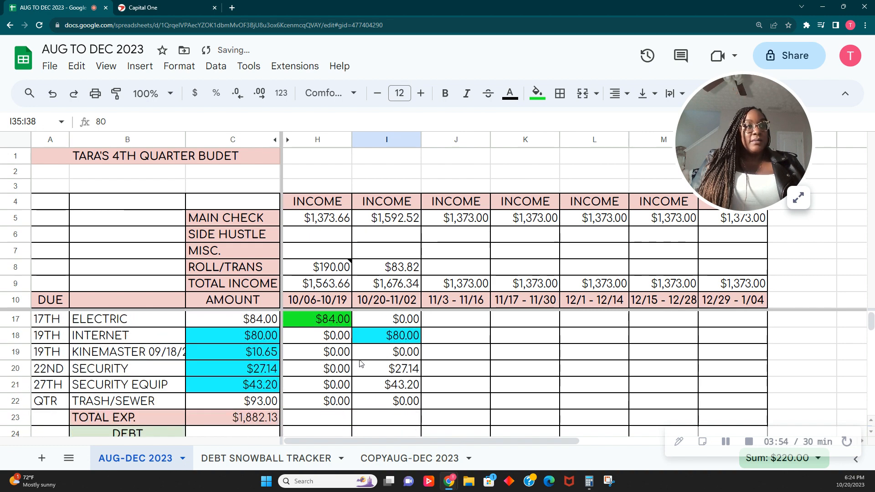
left_click(149, 8)
scroll(597, 231, "up", 8)
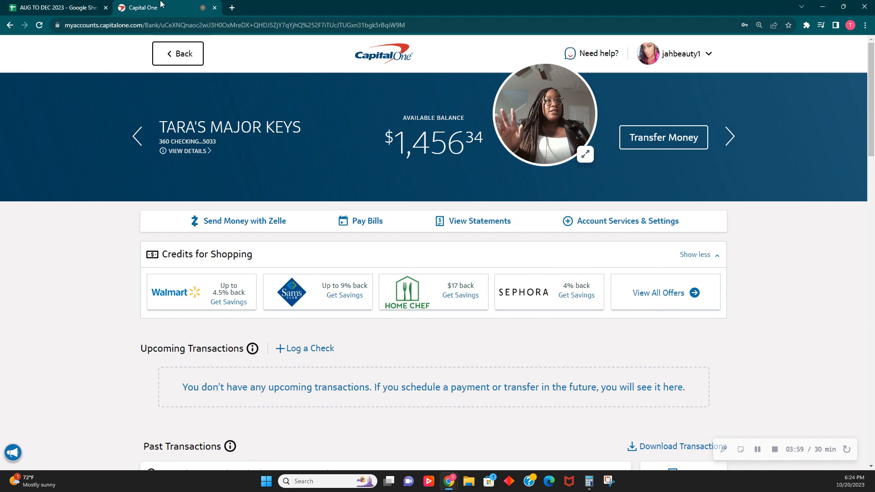
left_click(54, 7)
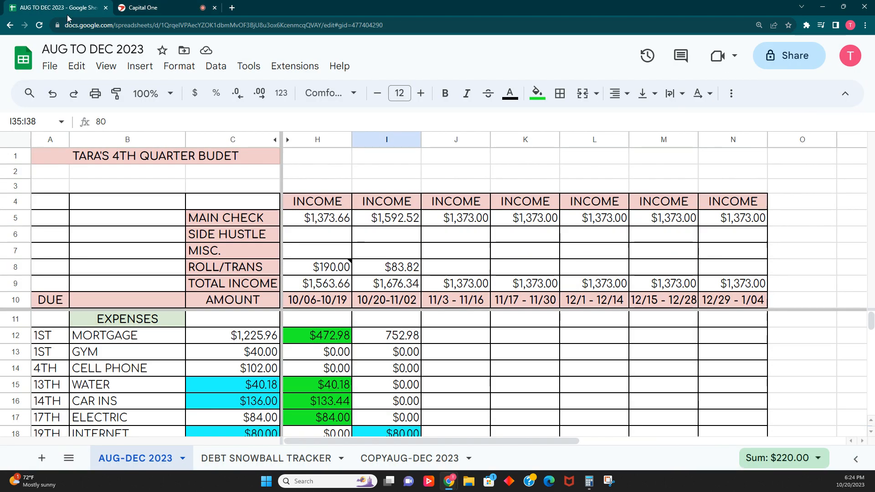
left_click(406, 342)
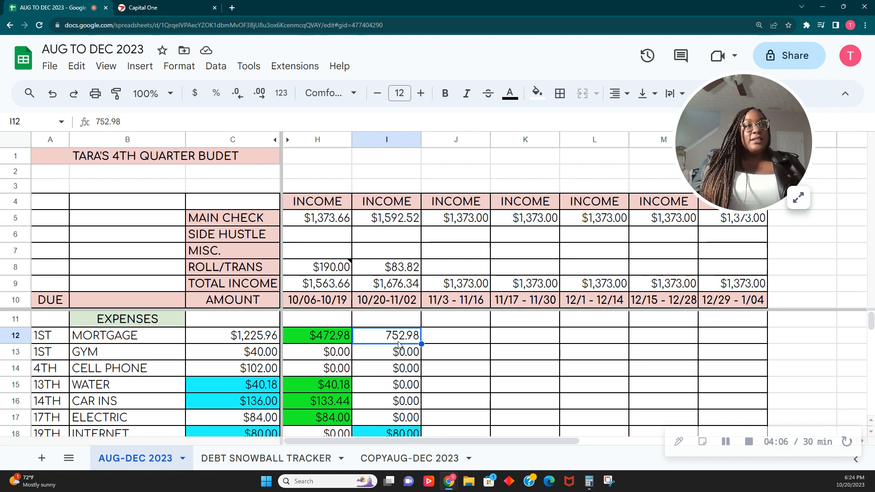
left_click(322, 343)
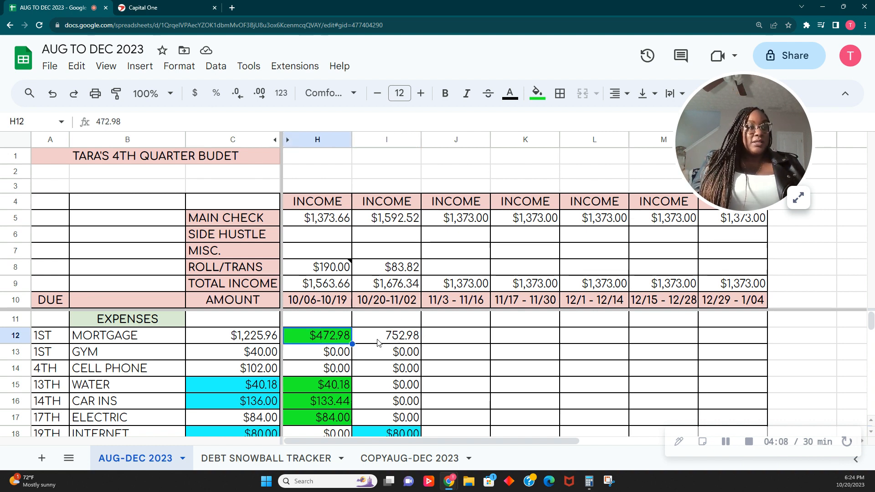
left_click_drag(377, 342, 329, 346)
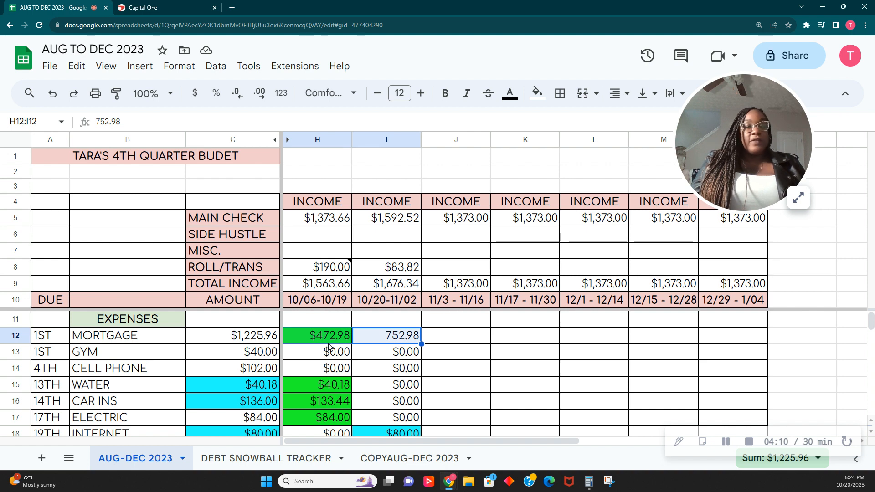
left_click(373, 342)
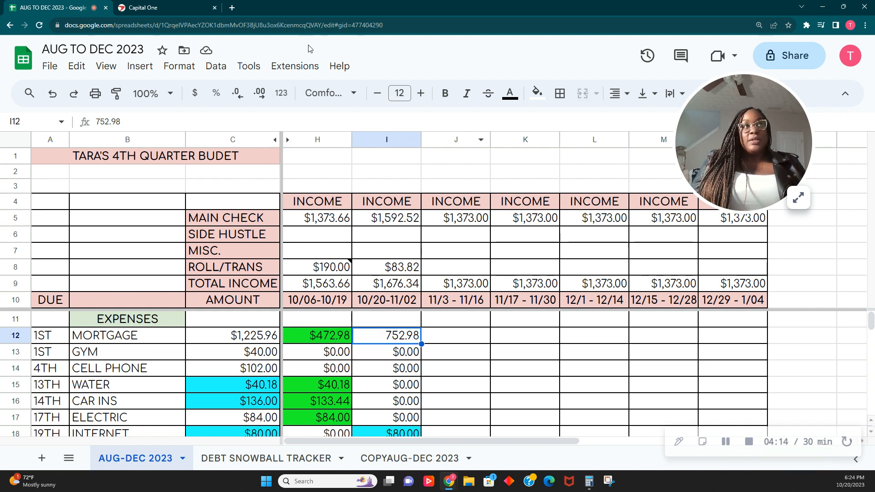
Step: Switch to Capital One and set up a one-time 472.98 transfer from the Hold Your Horses account to the Major Keys checking account
left_click(180, 10)
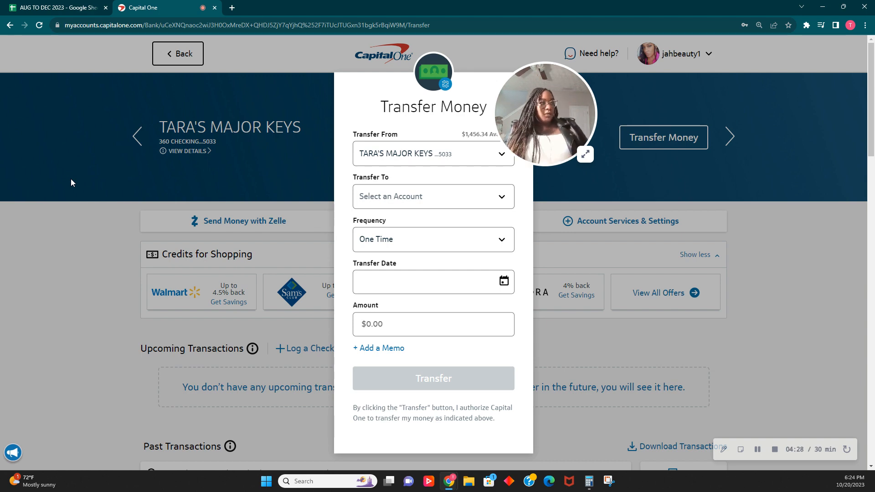
left_click(56, 14)
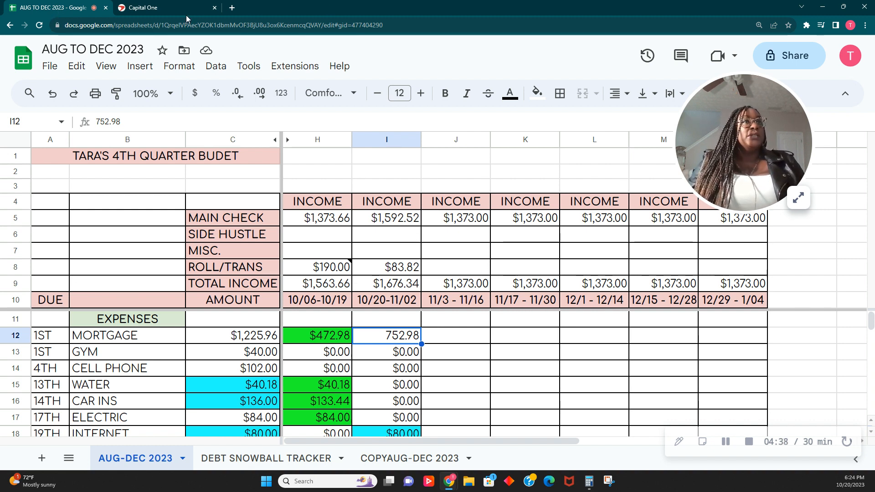
left_click(164, 8)
left_click(493, 156)
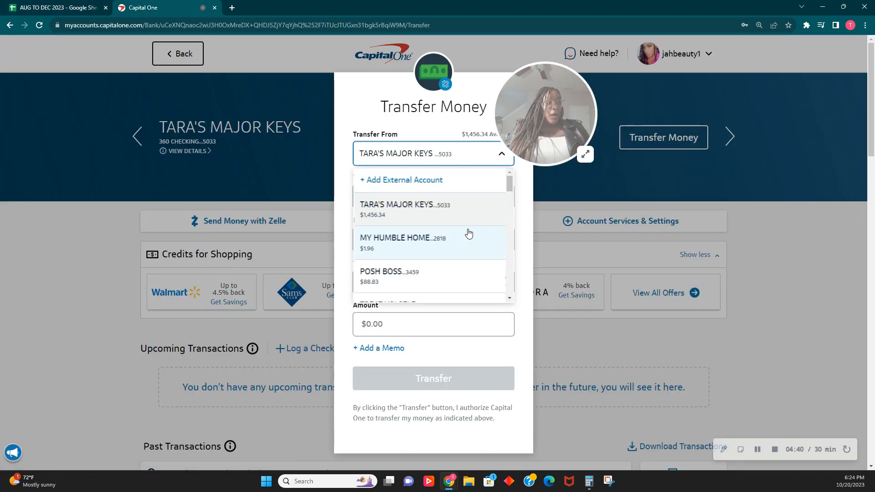
scroll(463, 249, "down", 5)
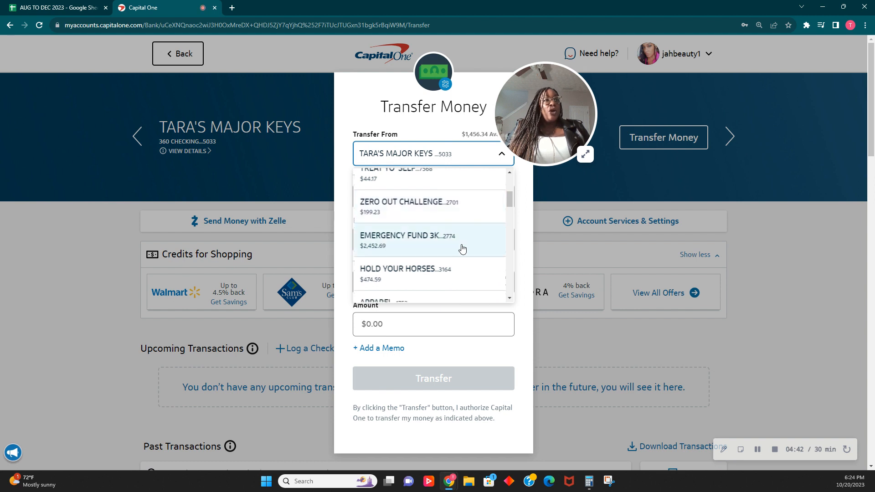
left_click(451, 272)
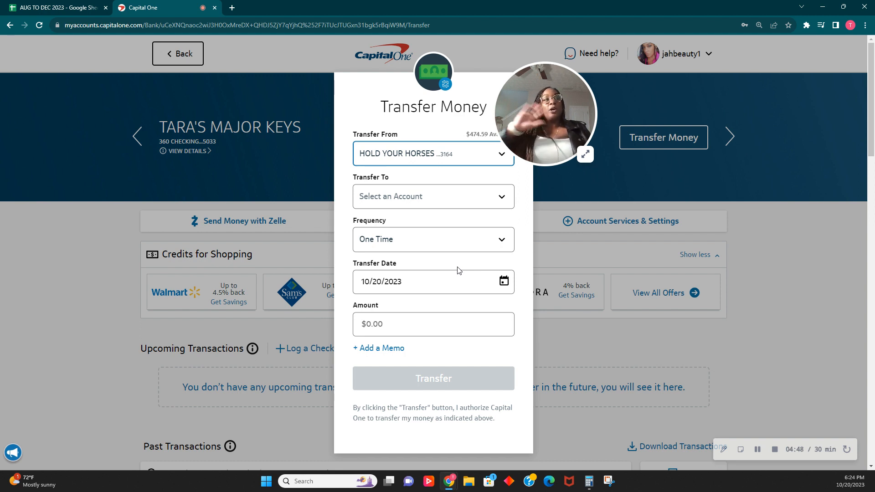
left_click(426, 324)
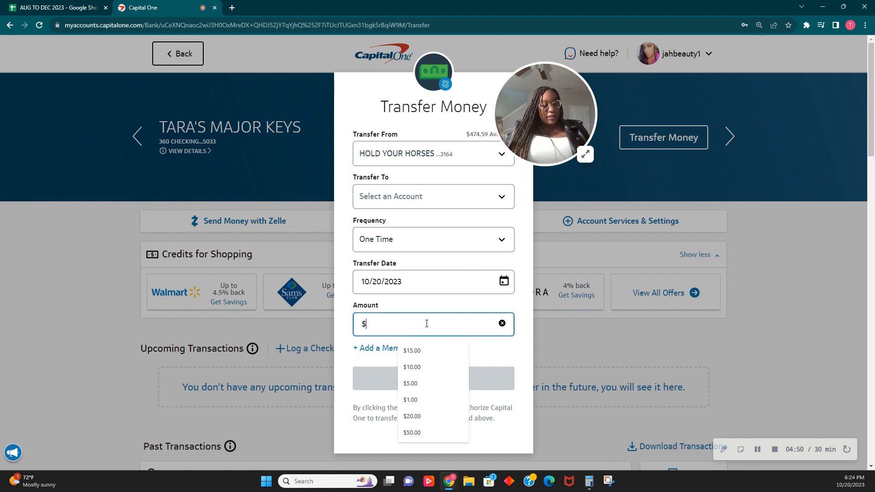
type("472.98")
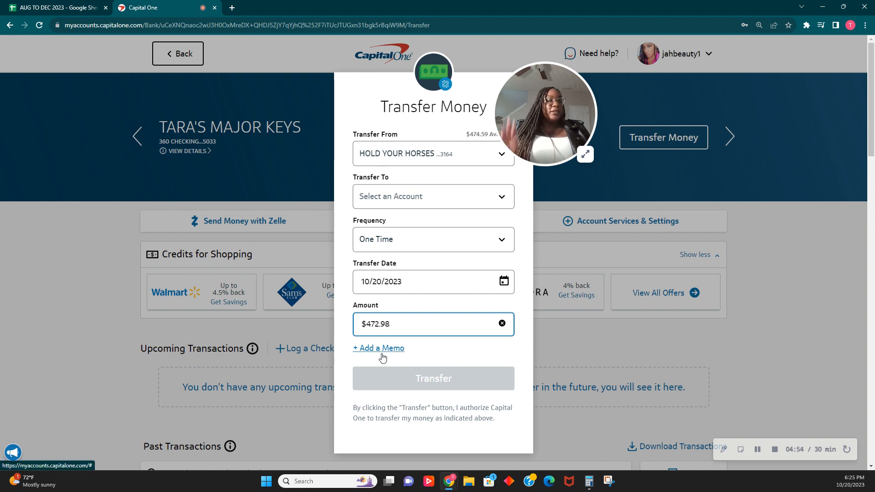
left_click(512, 200)
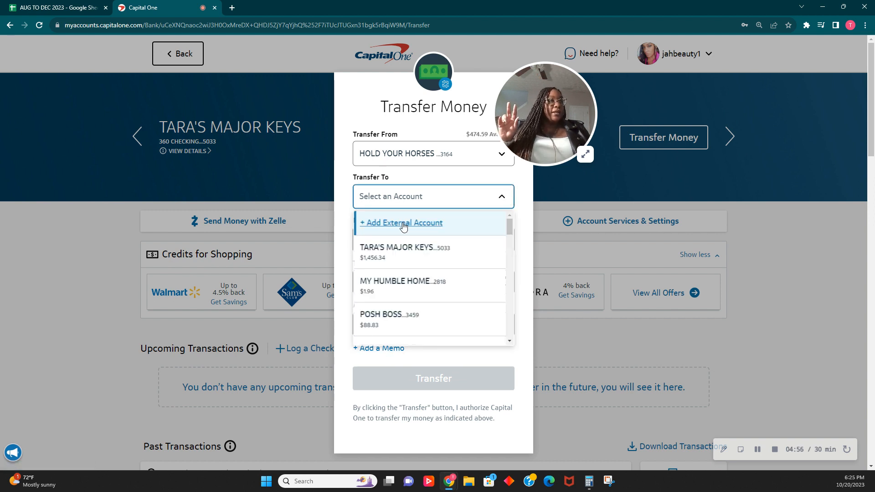
left_click(404, 255)
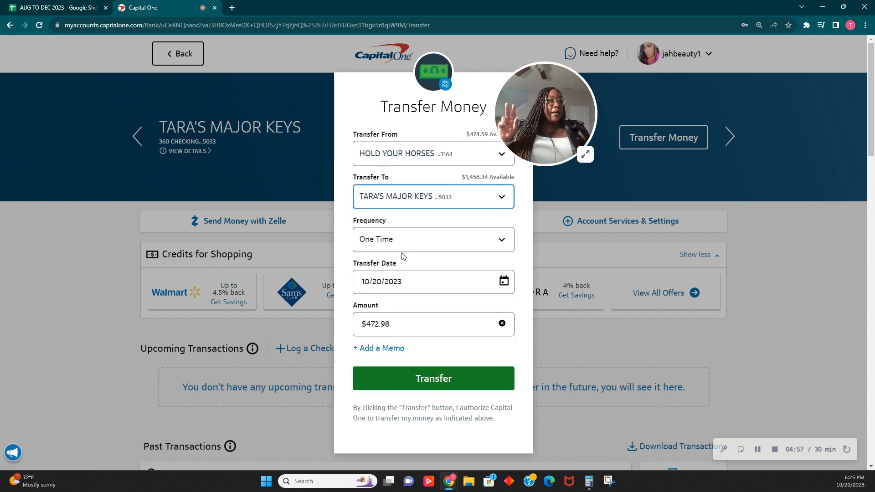
Step: Add the memo NOVEMBER MORTGAGE to the transfer and submit it
left_click(382, 349)
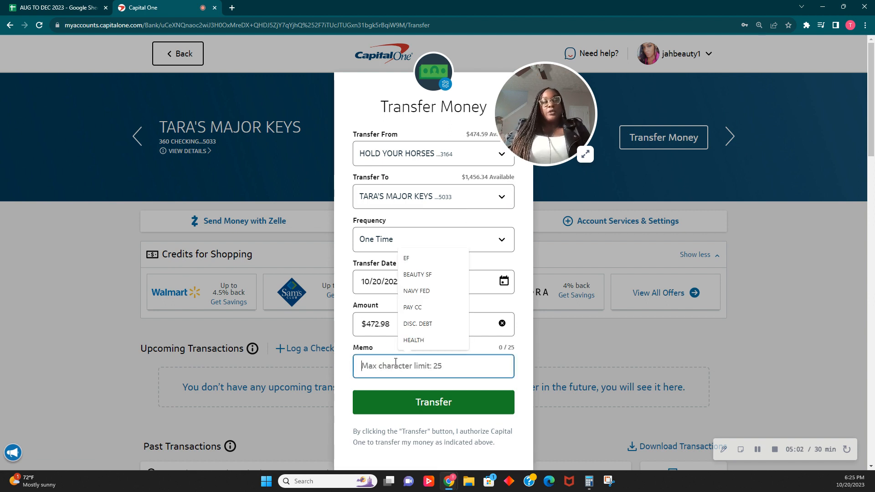
type("nover")
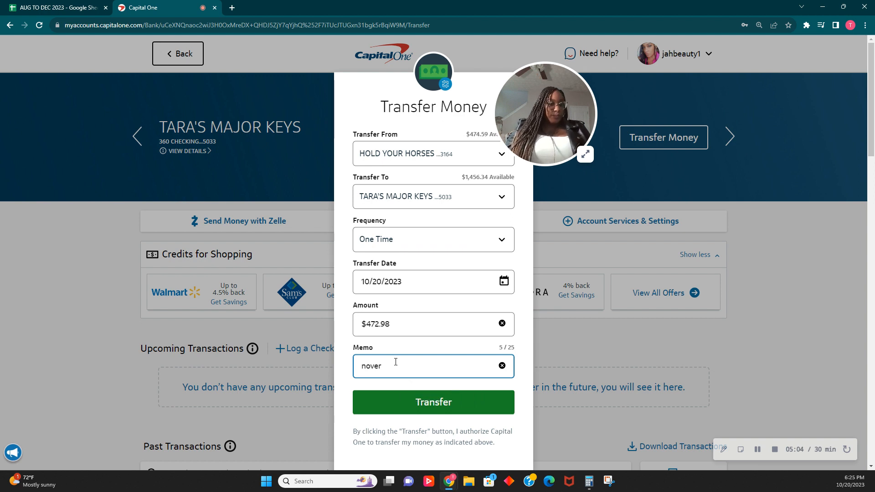
key("BackSpace")
key("BackSpace")
key("BackSpace")
key("BackSpace")
key("BackSpace")
type("NOVE")
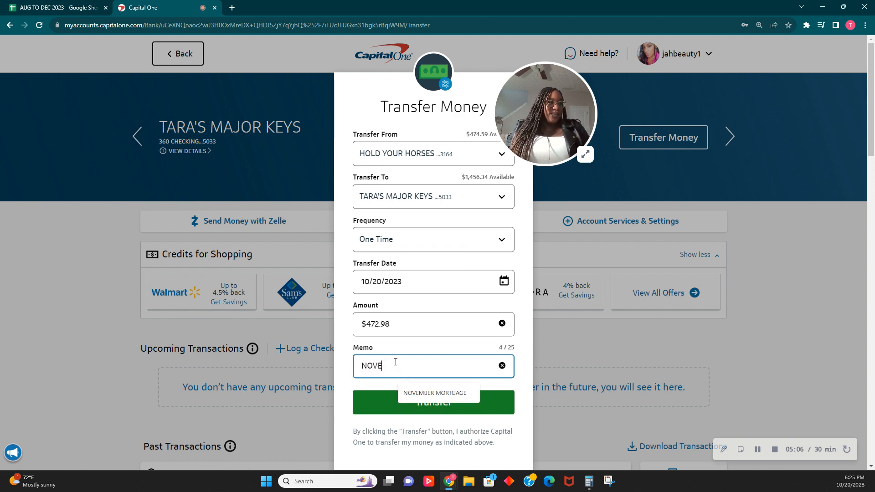
left_click(422, 393)
left_click(422, 399)
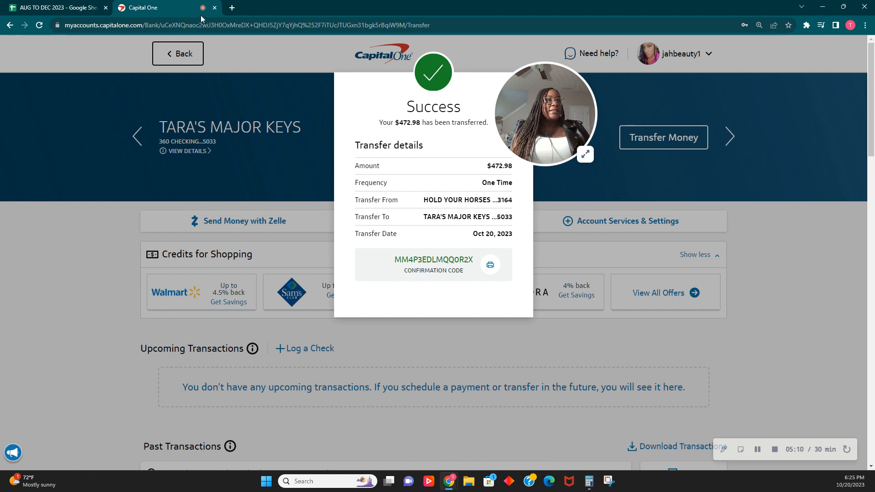
Step: Switch back to the budget sheet and extend the 10/20-11/02 roll/trans formula in I8 to =83.82+472.98
left_click(89, 5)
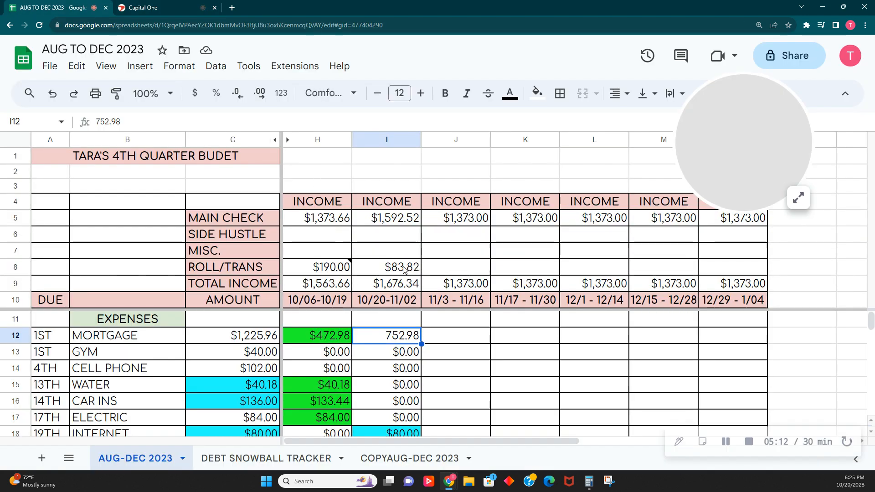
left_click(403, 269)
left_click(147, 123)
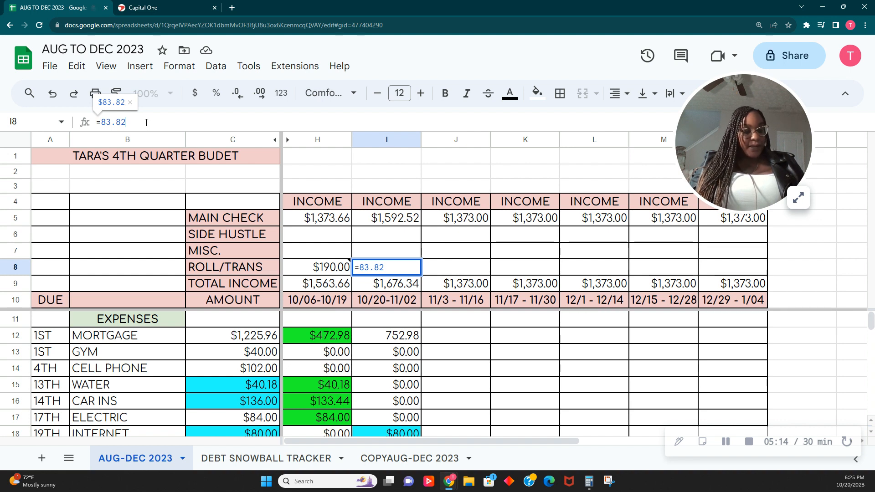
type("+472.98")
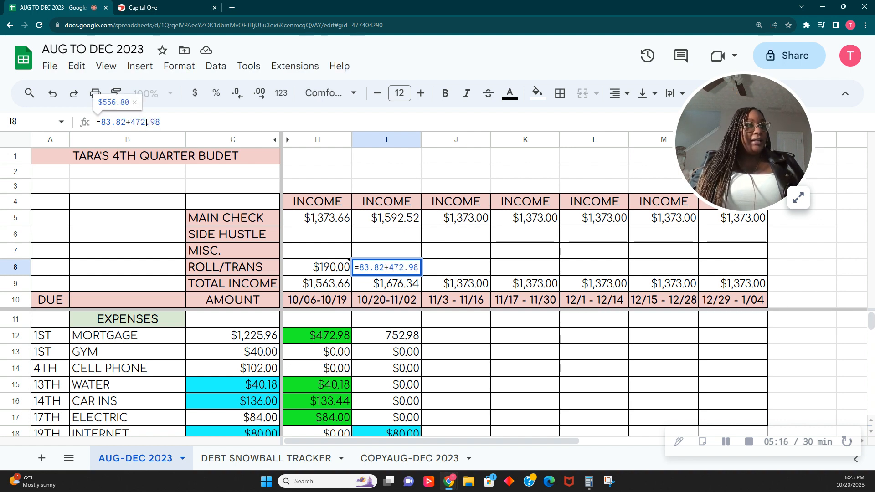
key("Tab")
Step: Attach a two-line note to I8: "83.82 = ROLLOVER FROM CHECK 1" and "472.98 = HYH ACCT FOR NOV MORTGAGE"
left_click(384, 272)
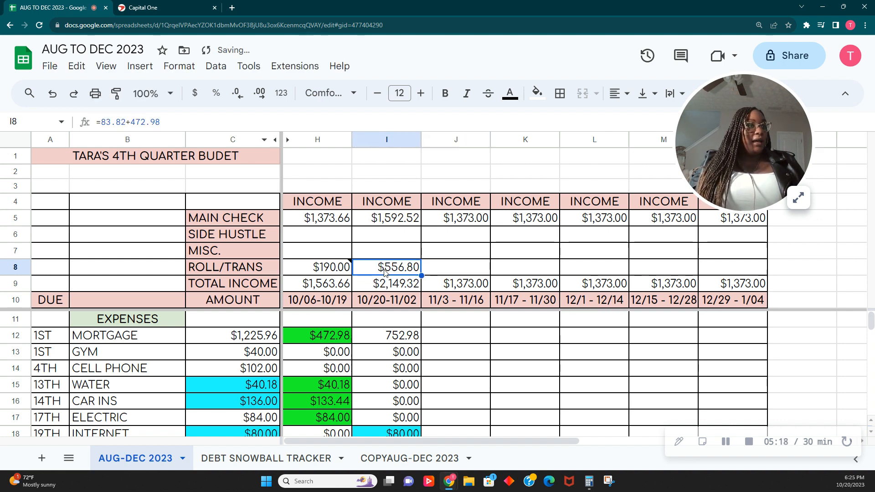
right_click(419, 269)
scroll(461, 396, "down", 2)
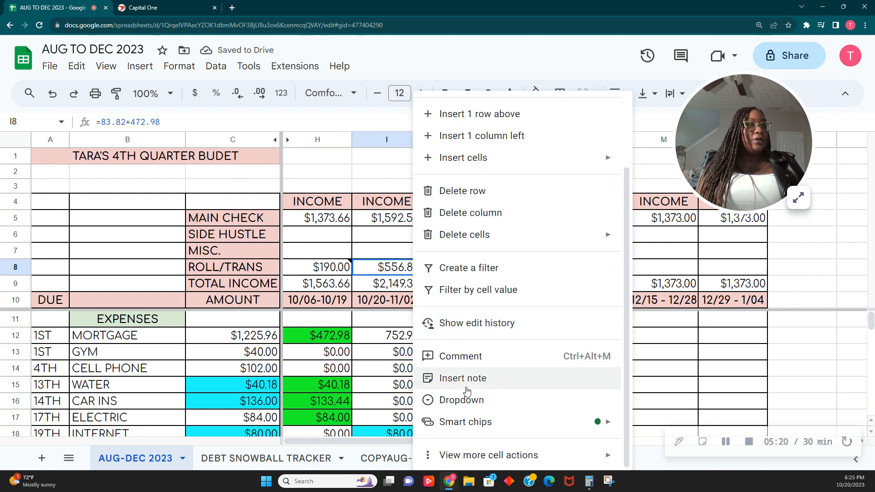
left_click(467, 390)
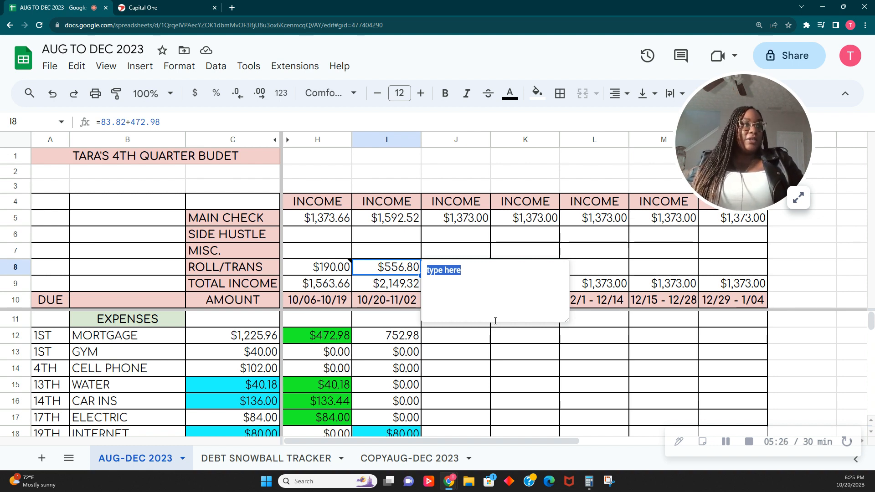
type("83.")
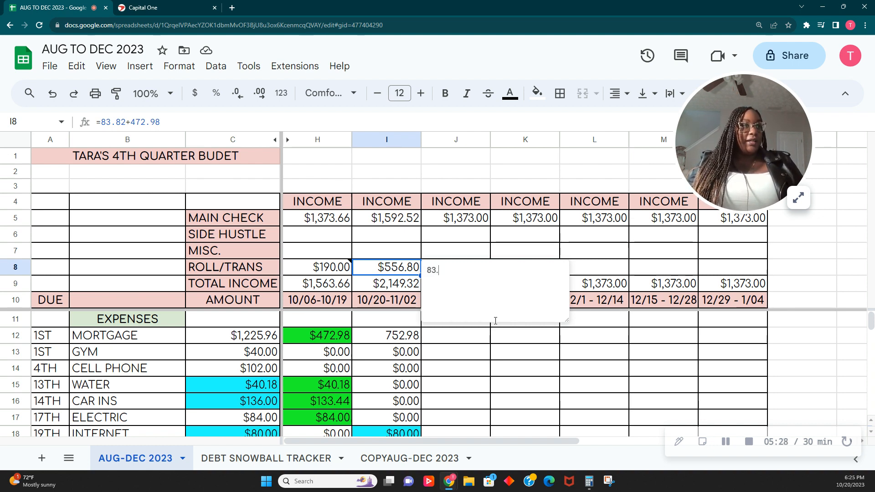
type("82 = ROLLOVER FROM")
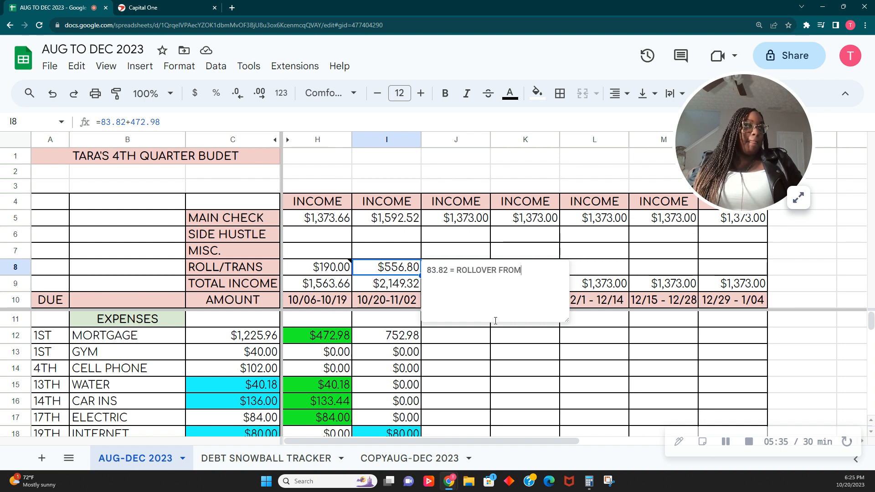
type(" CHECK 1")
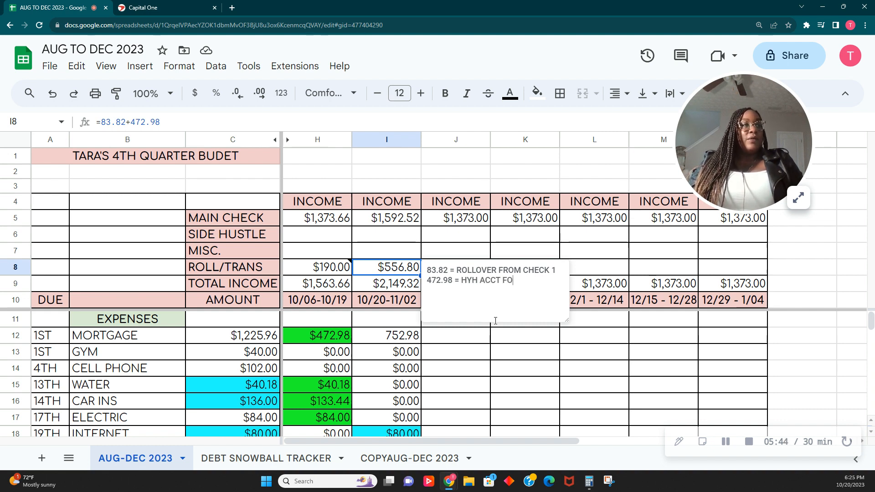
type("NOV MO")
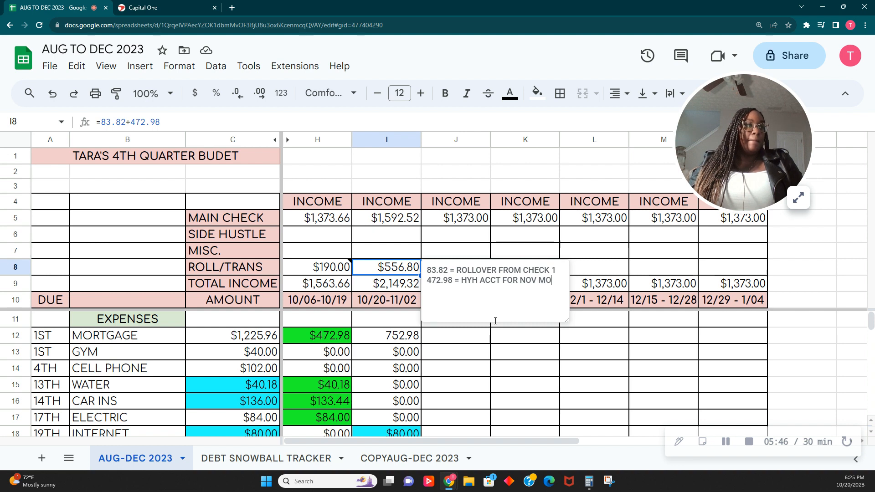
type("RTGAGE")
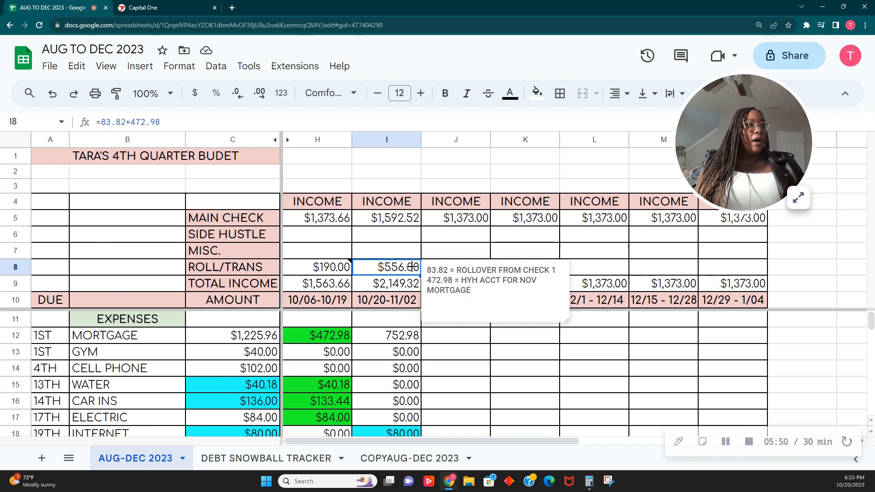
left_click(385, 272)
Step: Set the 10/20-11/02 mortgage amount in I12 to 1225.96 and keep that cell selected
left_click(377, 344)
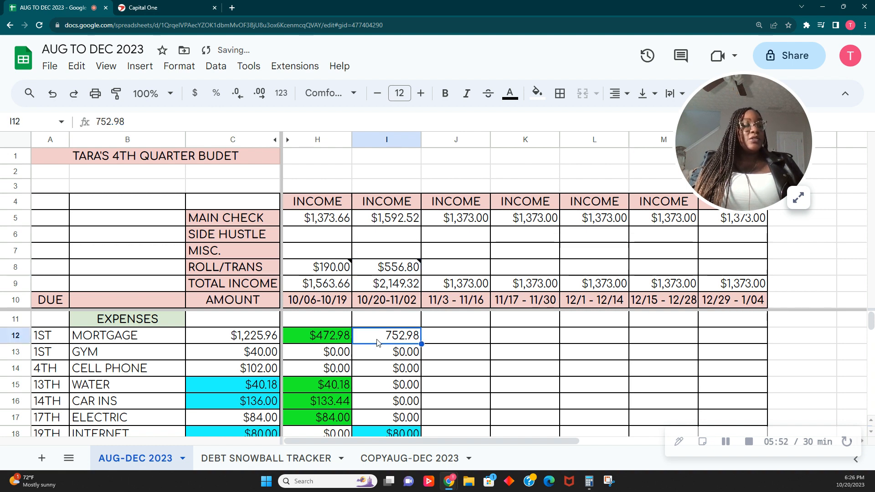
type("1225")
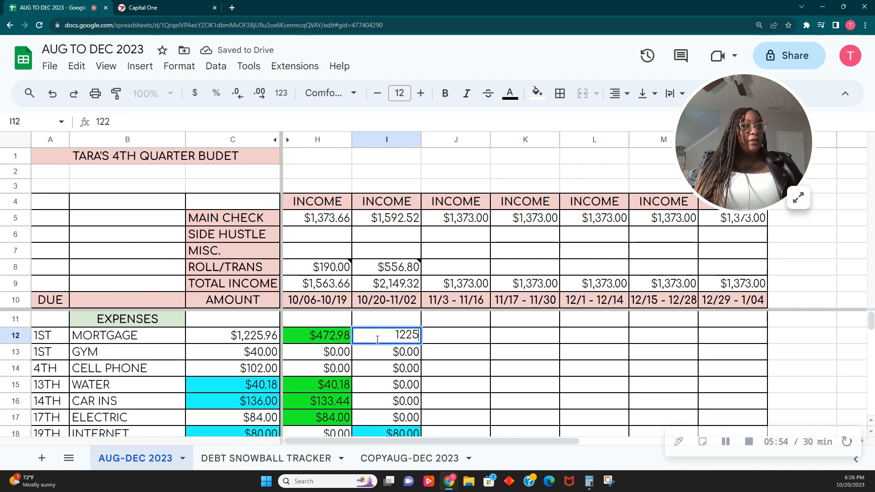
type(".96")
key("Tab")
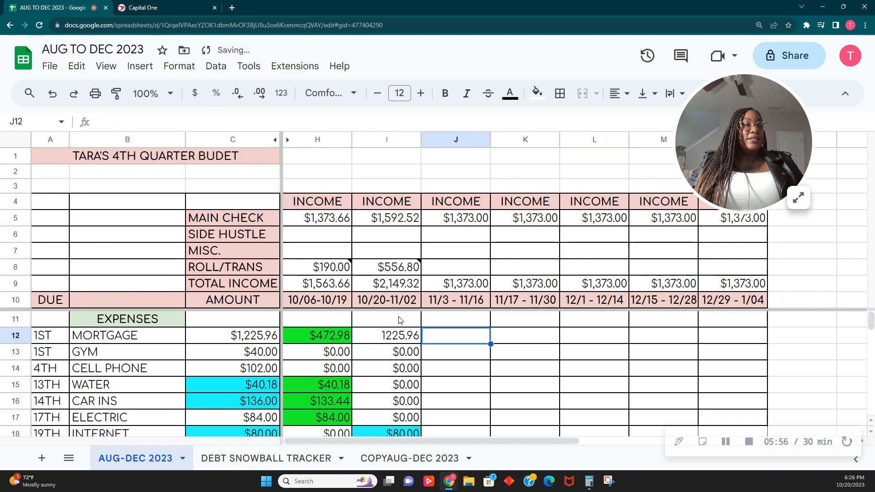
left_click(383, 342)
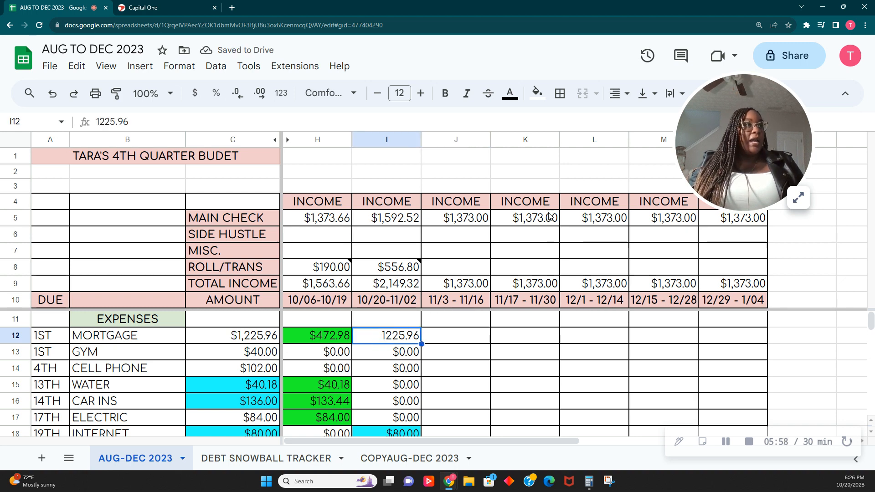
Step: Fill the 10/20-11/02 mortgage cell I12 with a light orange background
left_click(538, 94)
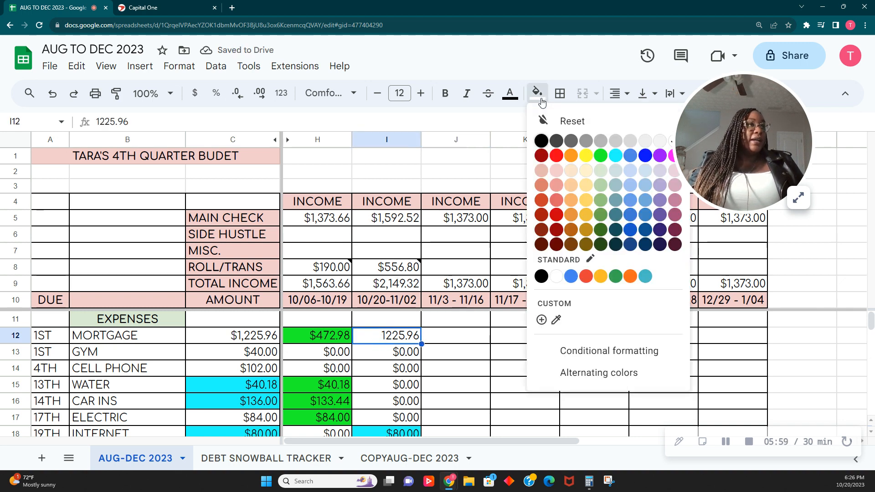
left_click(581, 177)
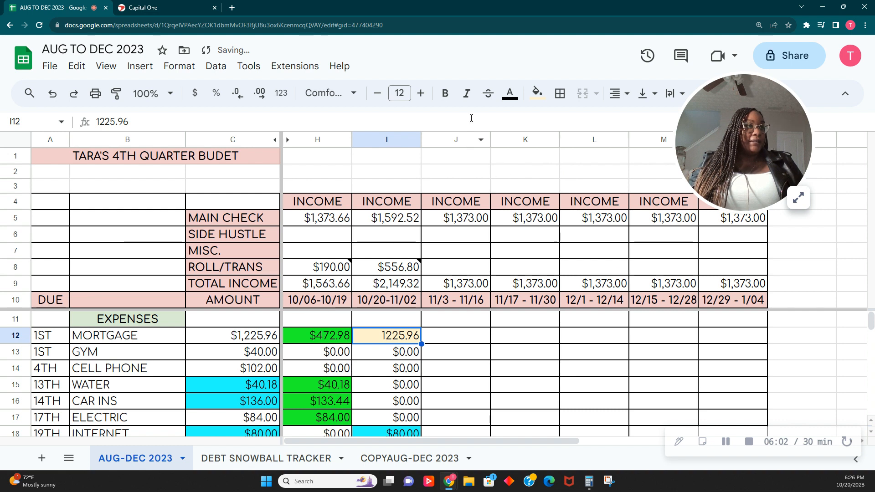
left_click(538, 94)
left_click(565, 180)
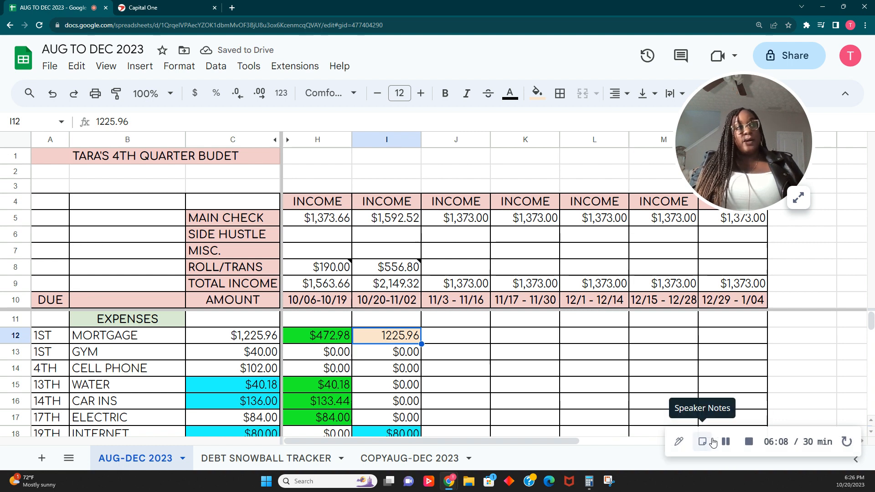
Step: Switch to the Truist site to review the mortgage payment confirmation's details, amount, date and memo, and return to the Capital One transfer confirmation
left_click(190, 9)
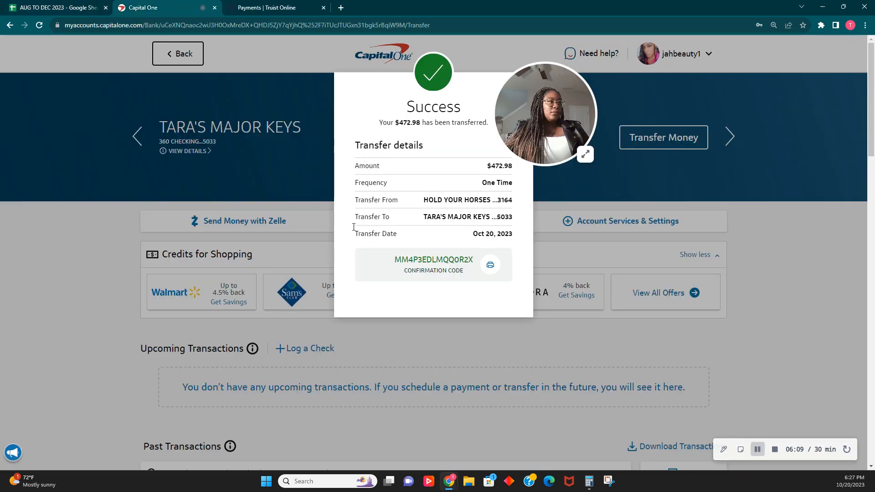
left_click(277, 9)
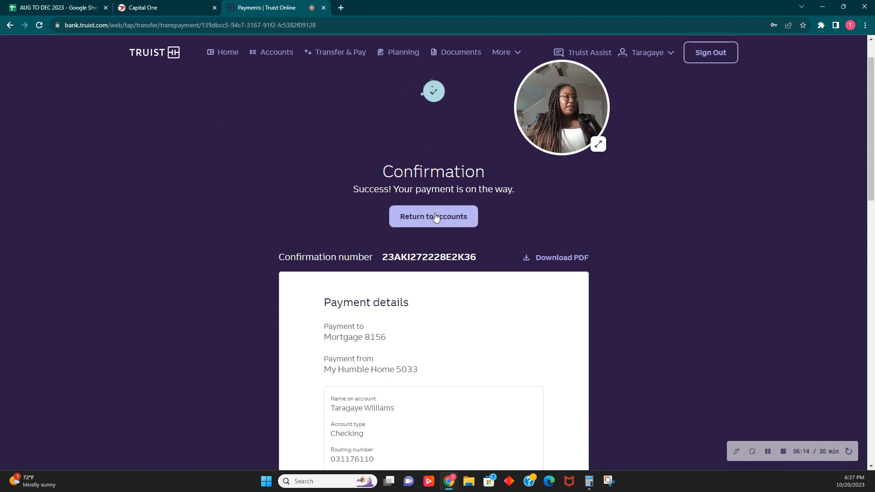
scroll(454, 209, "down", 1)
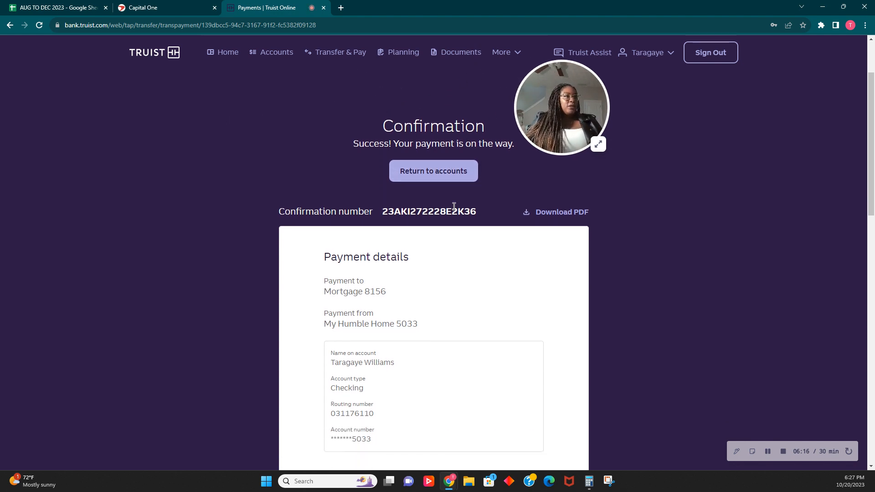
scroll(391, 229, "down", 2)
scroll(351, 328, "down", 1)
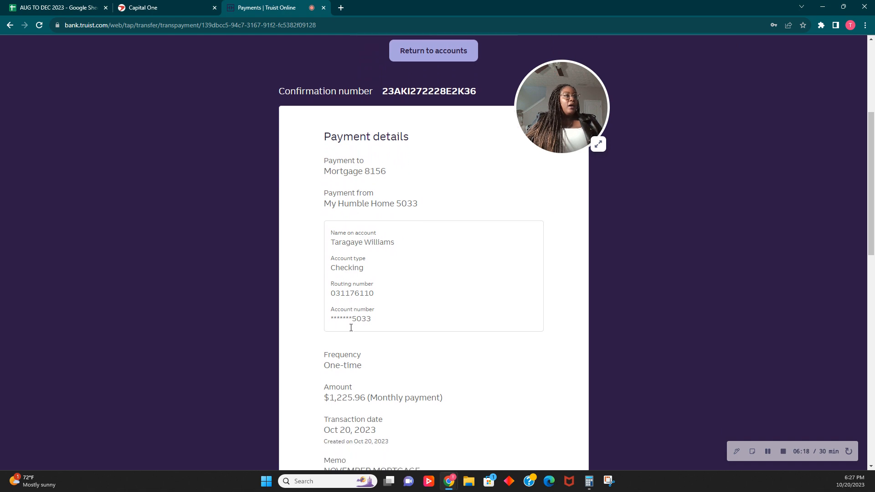
scroll(351, 328, "down", 1)
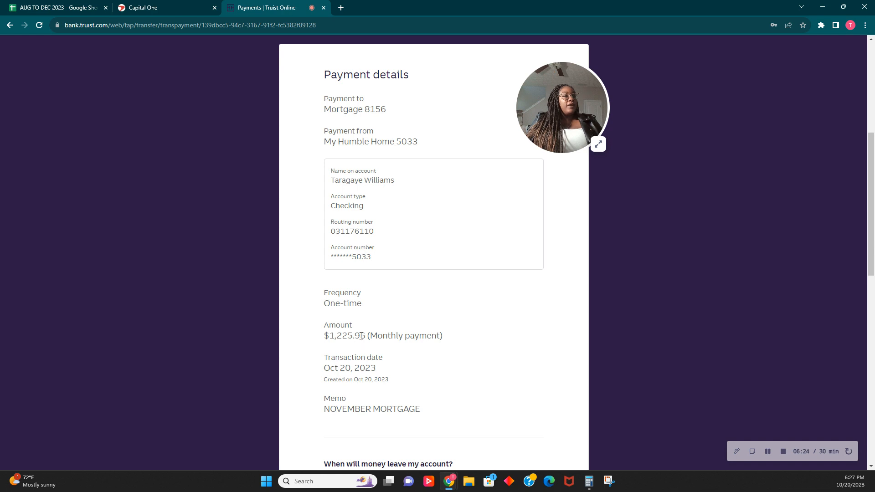
scroll(362, 336, "up", 5)
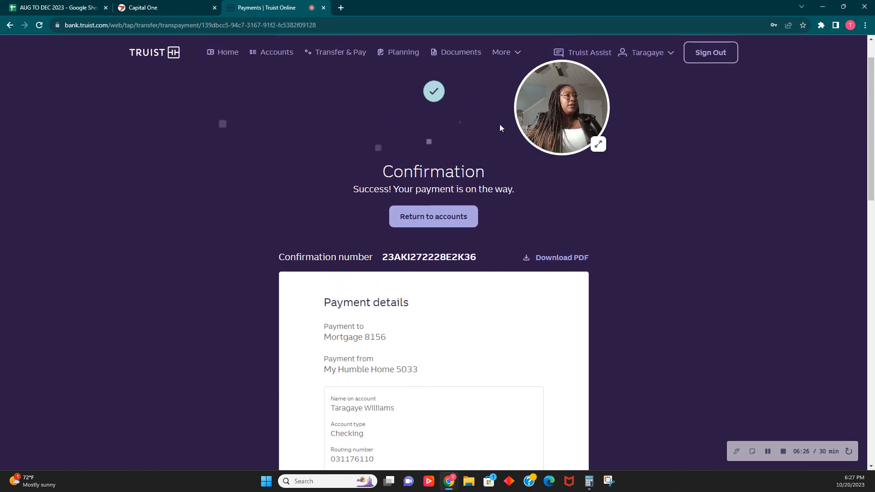
left_click(170, 7)
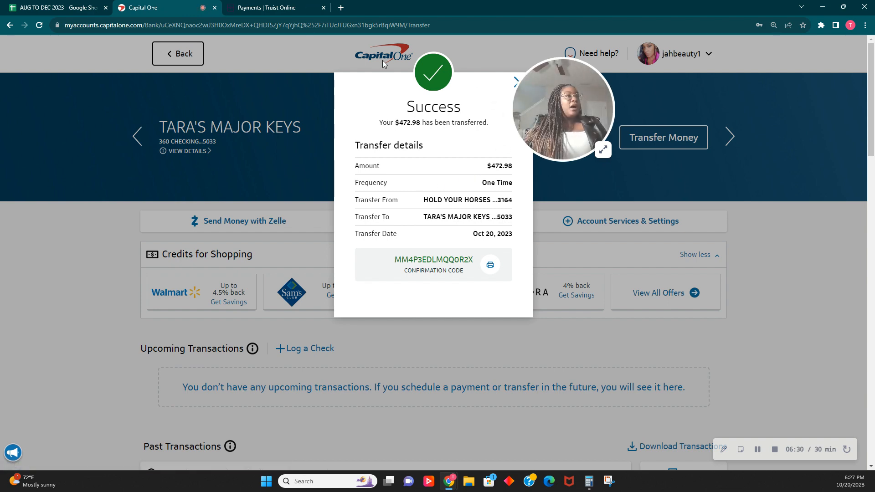
Step: Switch back to the budget sheet and format the 10/20-11/02 mortgage amount in I12 as currency
left_click(78, 6)
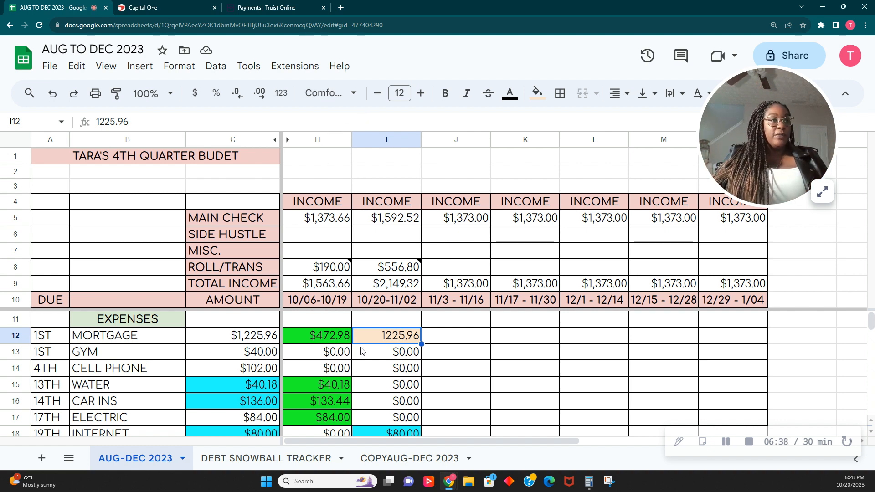
scroll(385, 353, "down", 1)
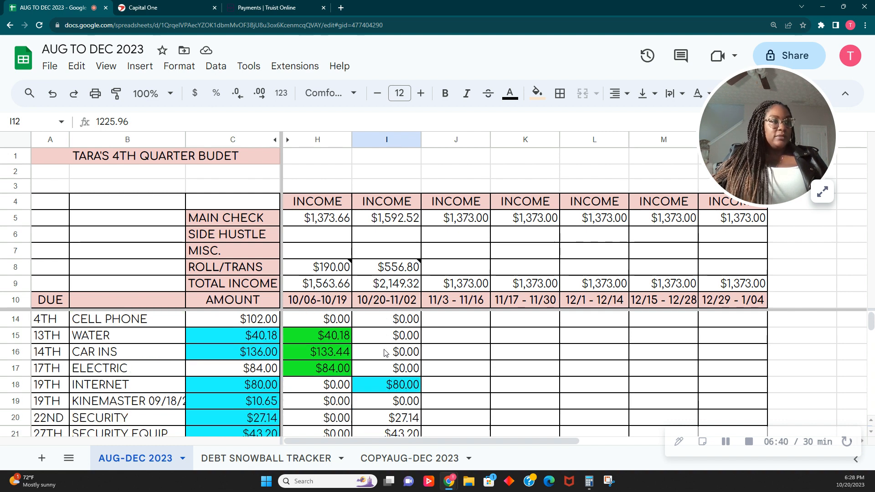
scroll(385, 352, "up", 1)
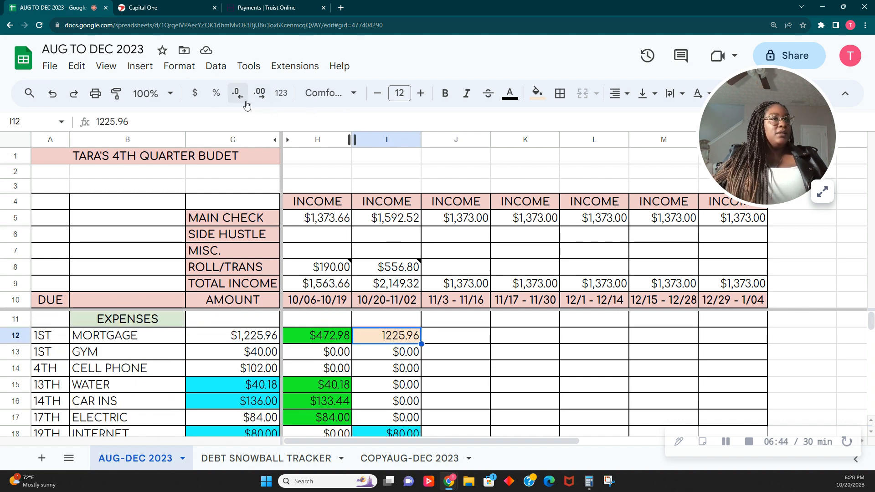
left_click(194, 93)
left_click(392, 386)
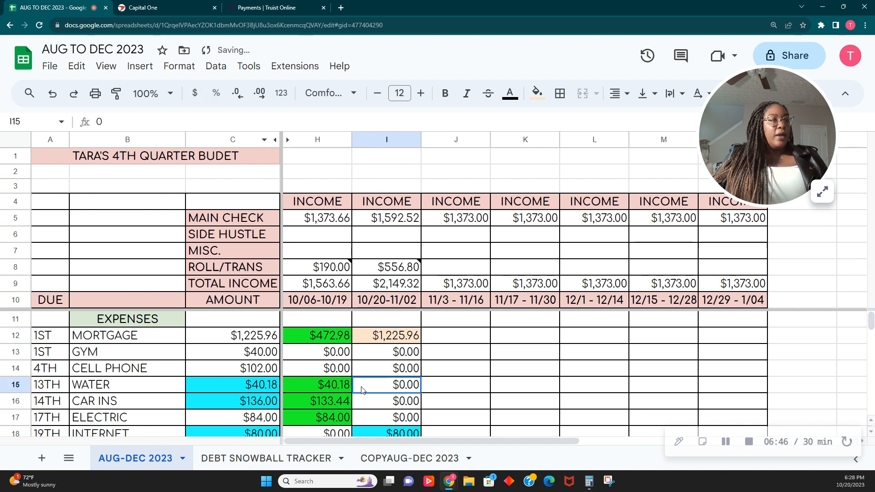
left_click(405, 339)
scroll(356, 274, "down", 1)
scroll(328, 228, "up", 1)
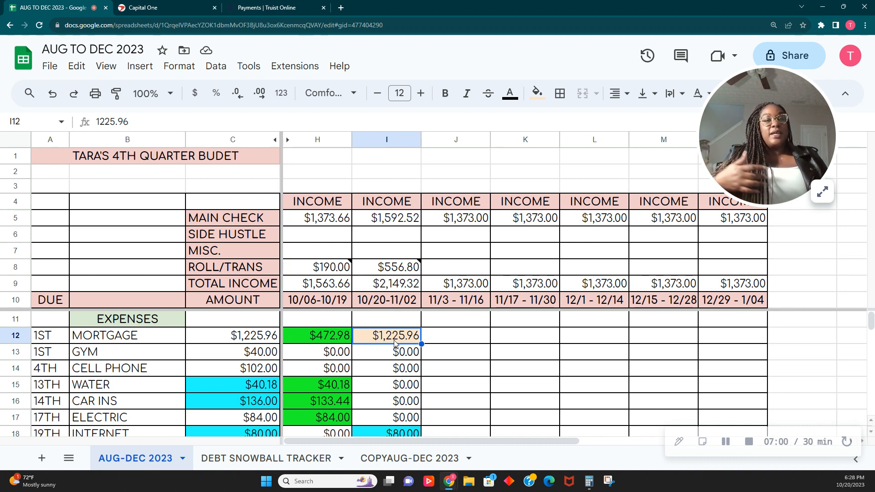
Step: Switch to Capital One, dismiss the transfer confirmation, and check the 360 Checking account's available balance and transactions
left_click(120, 6)
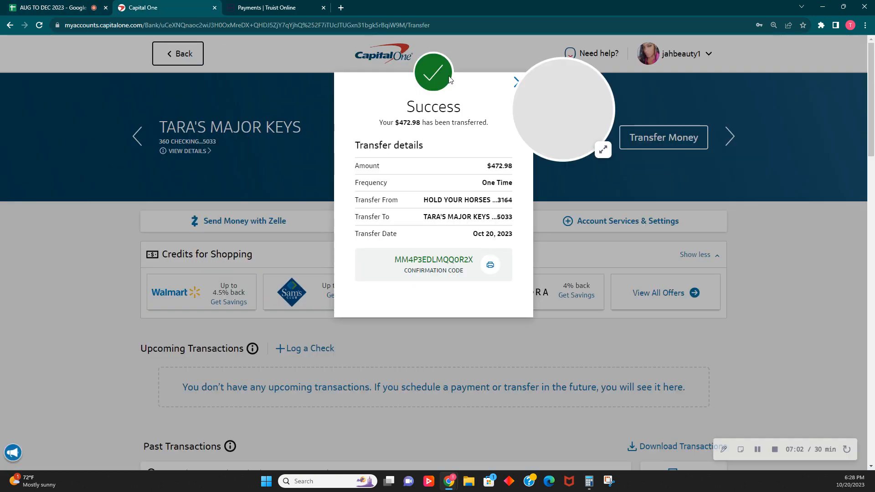
left_click(511, 87)
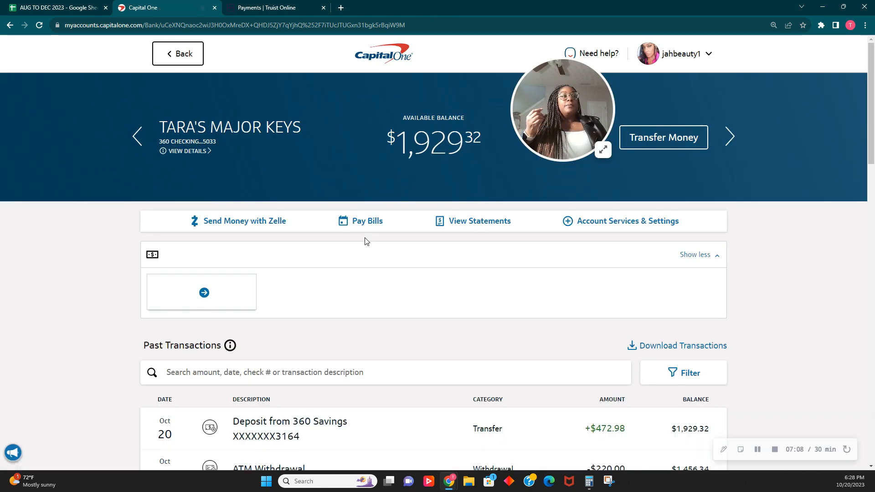
scroll(367, 241, "down", 3)
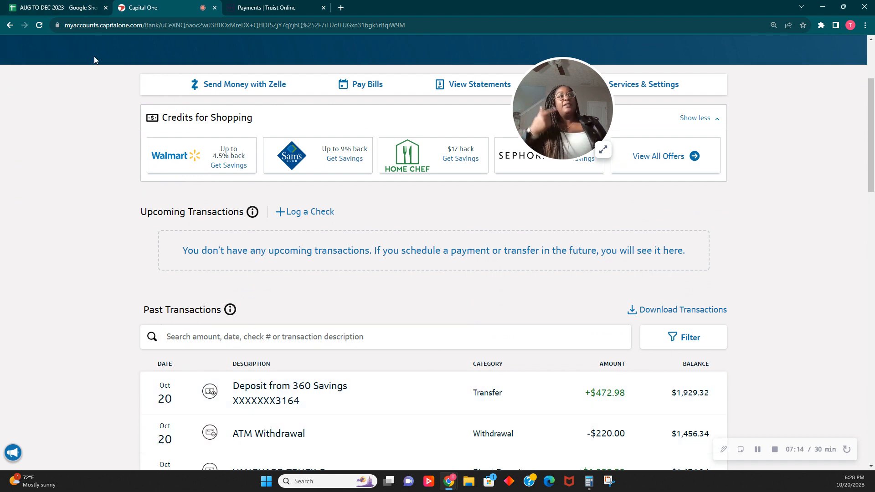
scroll(309, 234, "up", 3)
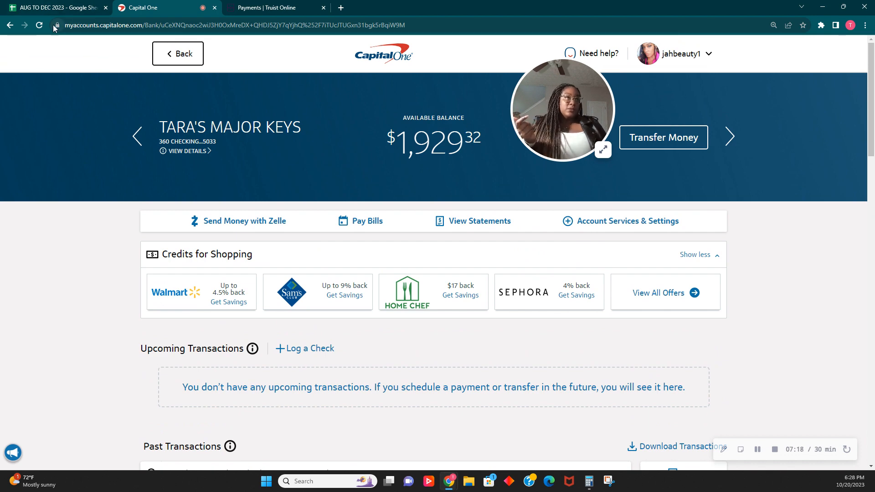
Step: Switch back to the budget sheet and review the 10/20-11/02 expenses from gym through internet, plus the full KineMaster entry in B19
left_click(56, 10)
scroll(381, 372, "down", 1)
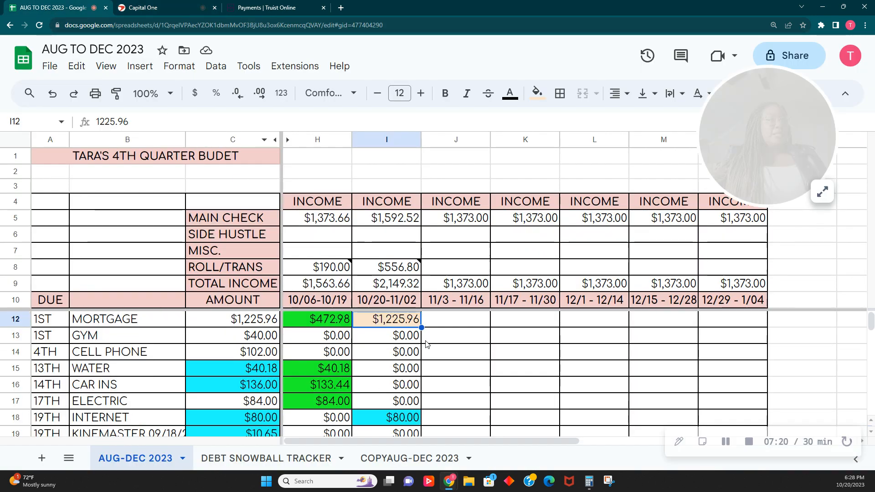
left_click(396, 341)
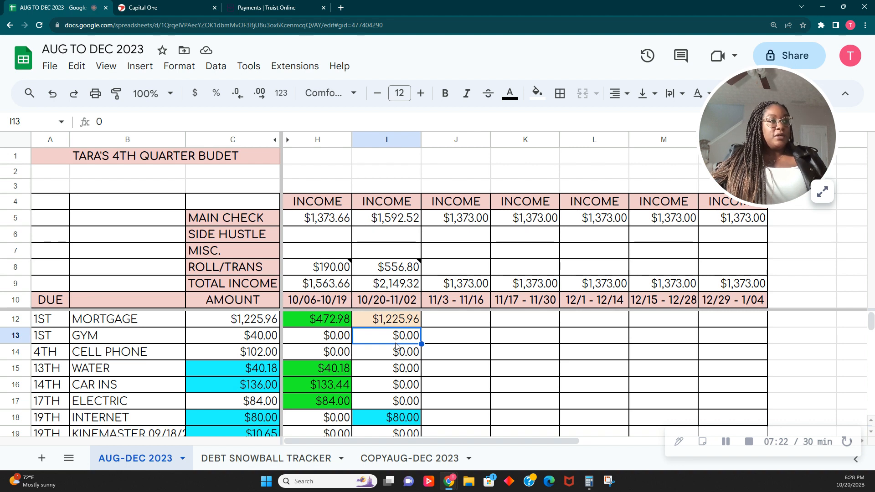
key("Down")
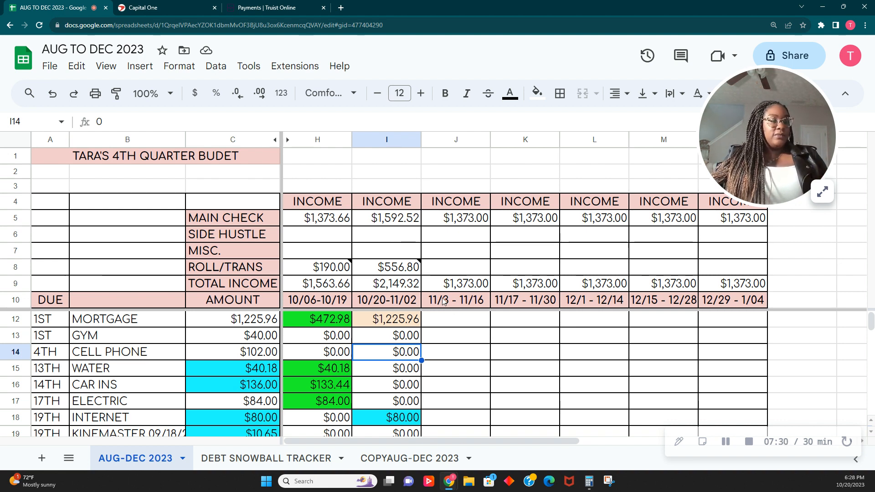
left_click(397, 375)
left_click(388, 388)
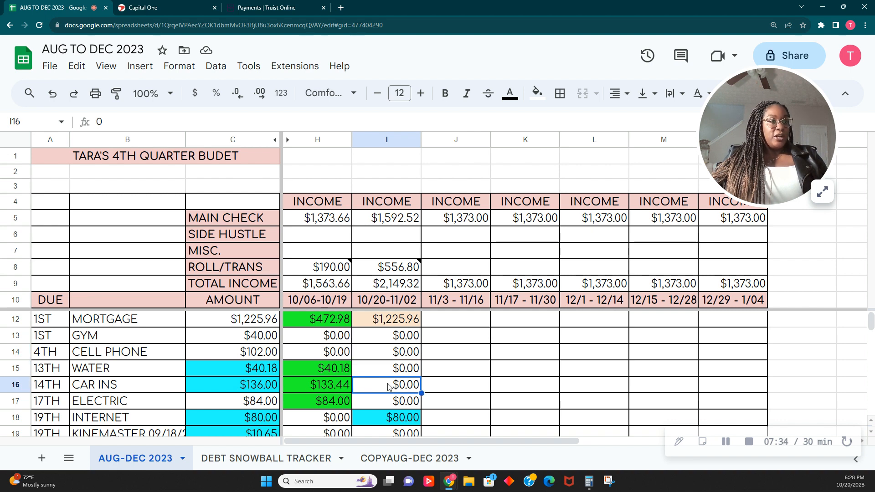
left_click(390, 404)
scroll(389, 404, "down", 1)
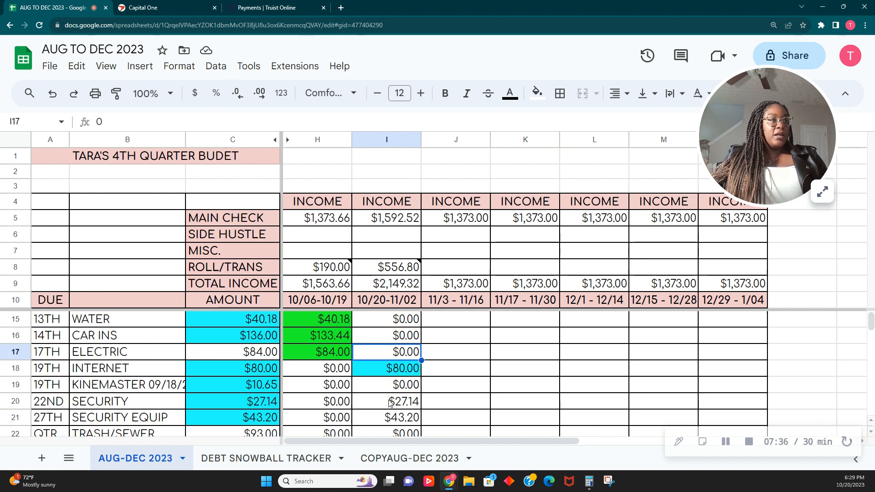
left_click(403, 373)
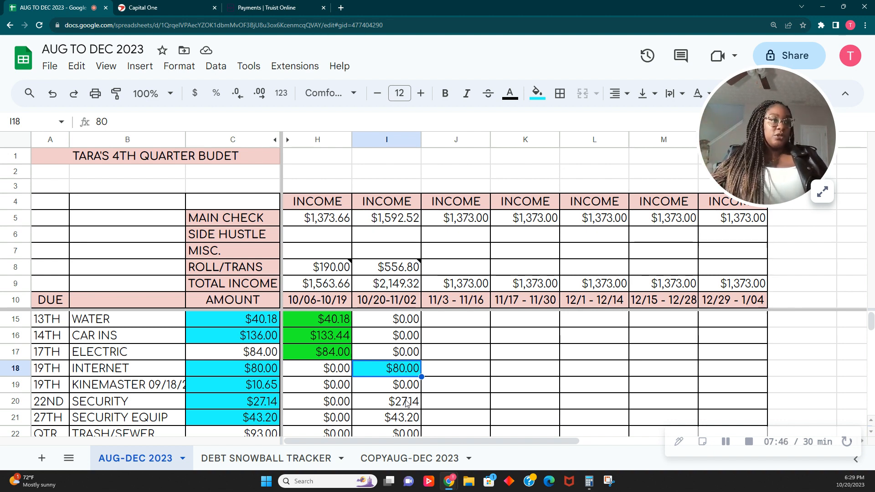
scroll(413, 393, "down", 1)
left_click(400, 368)
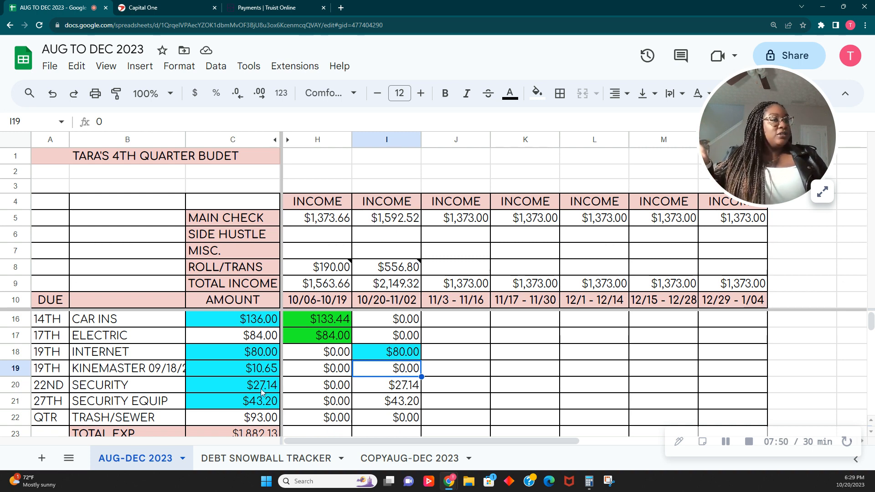
left_click(153, 371)
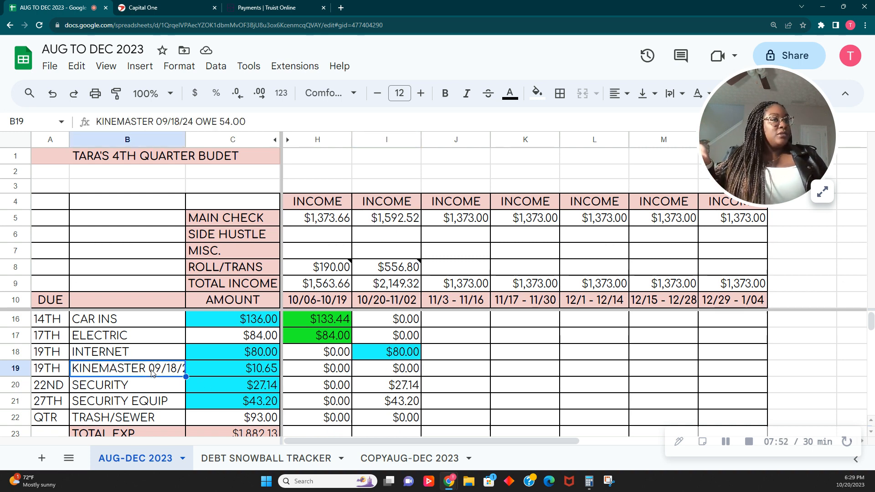
Step: Fill the 10/20-11/02 security and security equipment amounts in I20:I21 with cyan
left_click(393, 389)
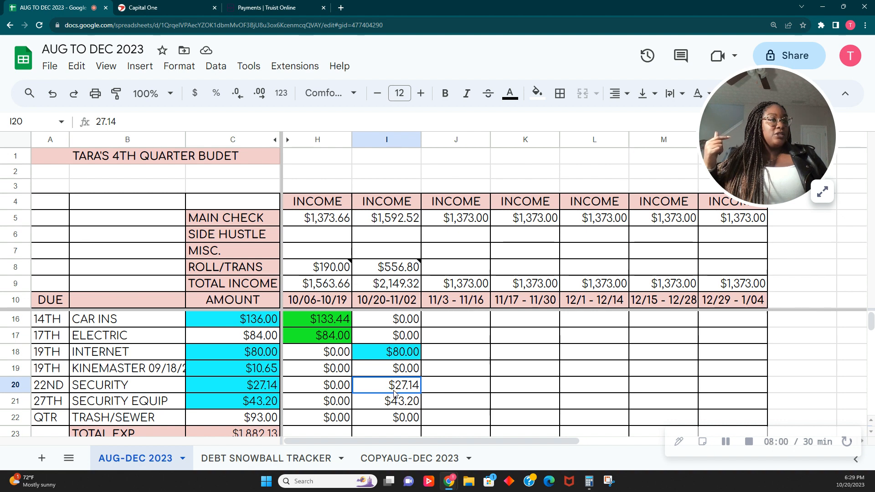
key("shift+Down")
left_click(537, 93)
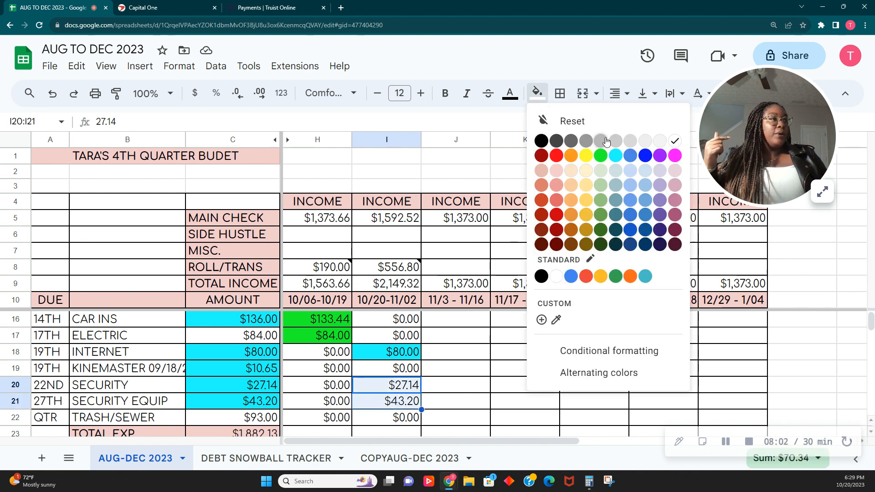
left_click(621, 158)
Step: Review the 10/20-11/02 column from trash/sewer through the debt rows, selecting the car payment amount in I29
scroll(159, 349, "down", 1)
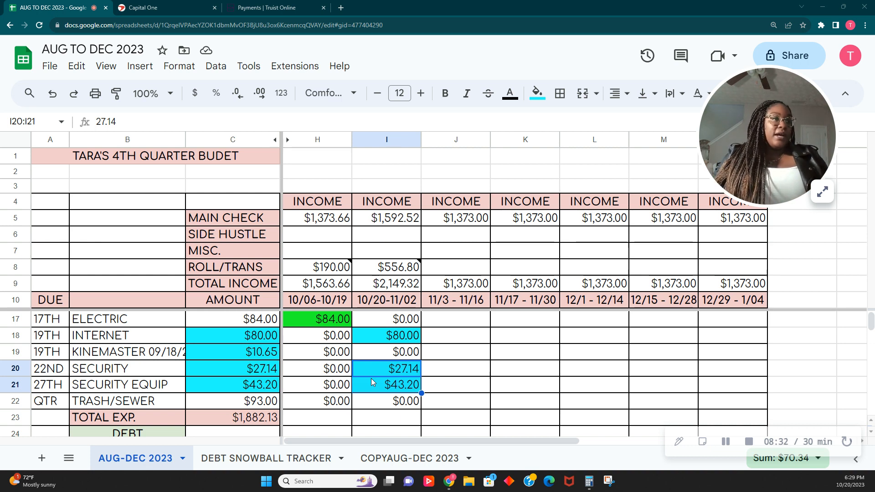
left_click(374, 401)
scroll(375, 402, "down", 1)
scroll(375, 402, "down", 4)
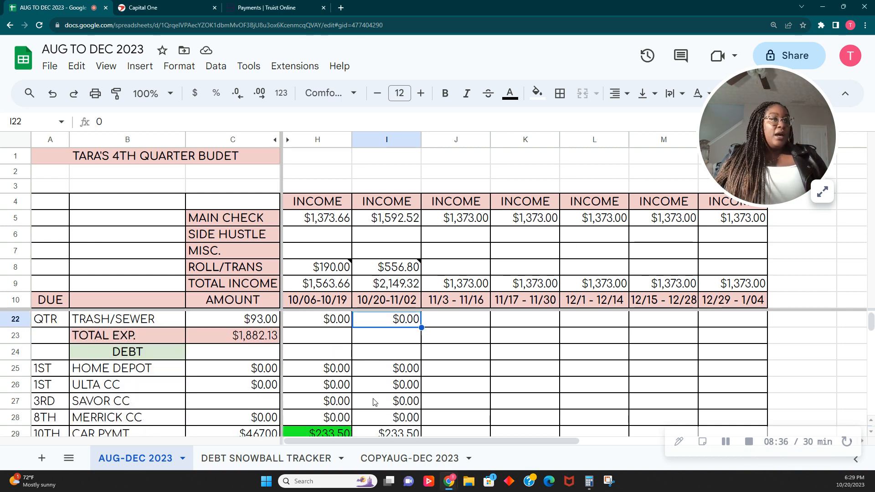
scroll(375, 402, "down", 1)
scroll(392, 375, "down", 1)
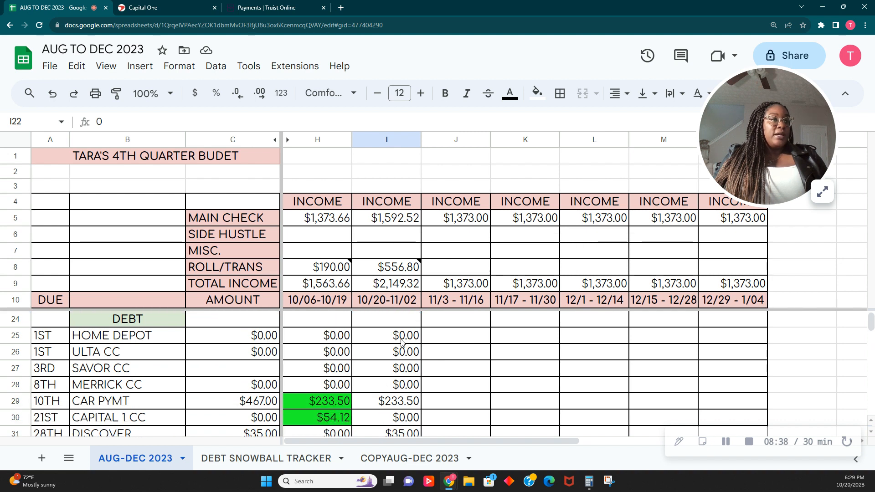
left_click(404, 339)
key("Down")
key("Down")
key("Down")
key("Down")
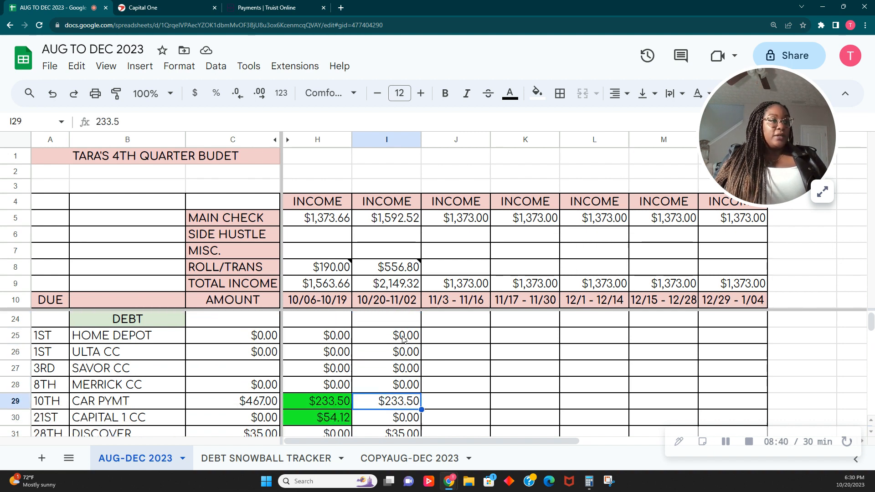
scroll(403, 339, "down", 1)
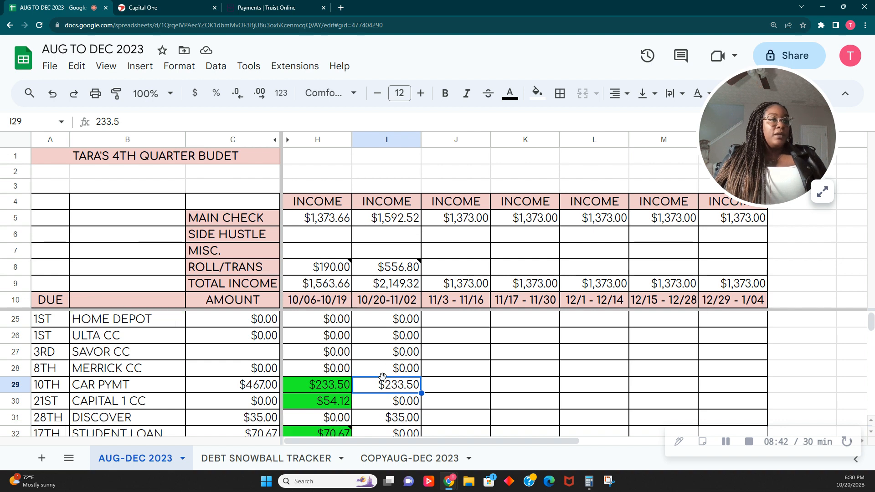
scroll(386, 385, "down", 1)
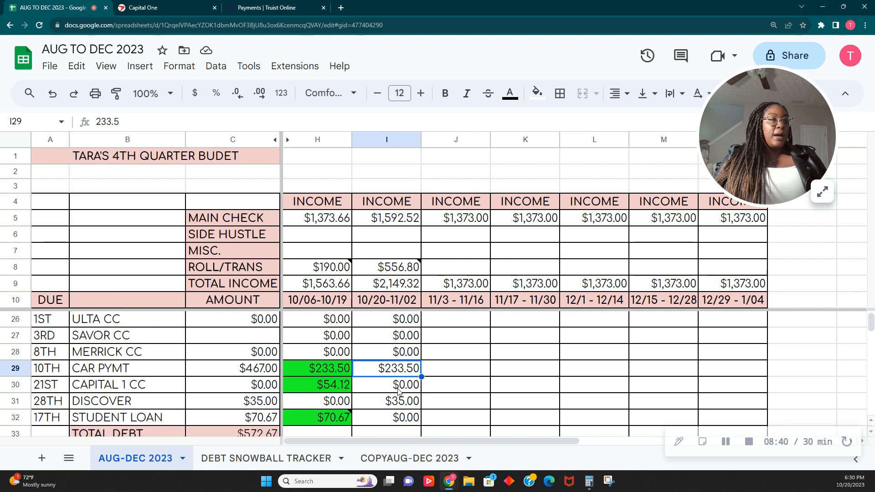
Step: Try filling both car payment amounts in H29:I29 with light orange, and undo the fill
left_click(403, 392)
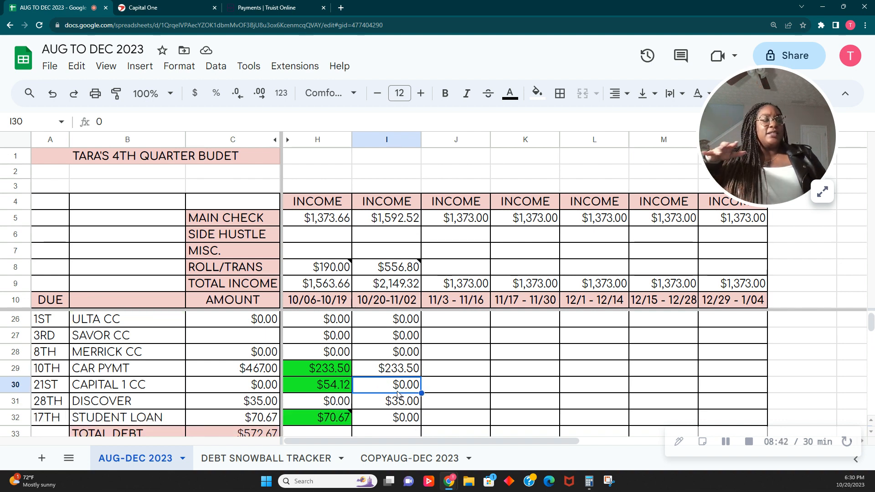
left_click(413, 373)
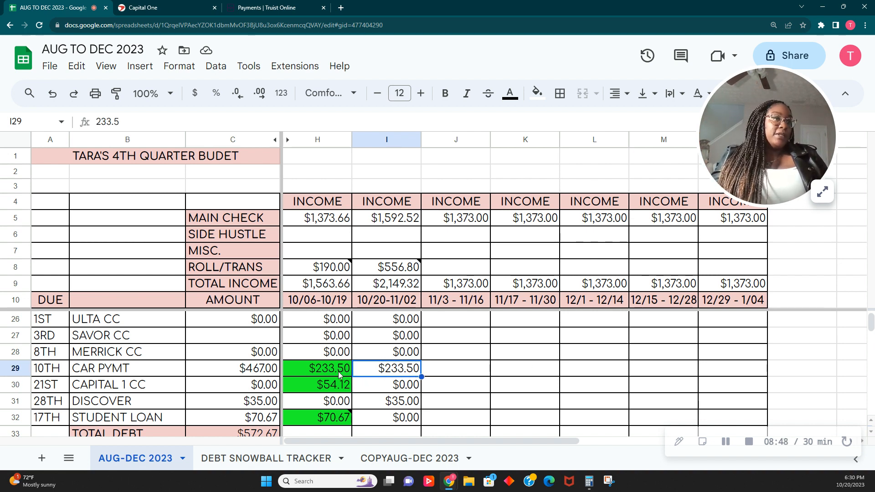
left_click_drag(338, 371, 382, 373)
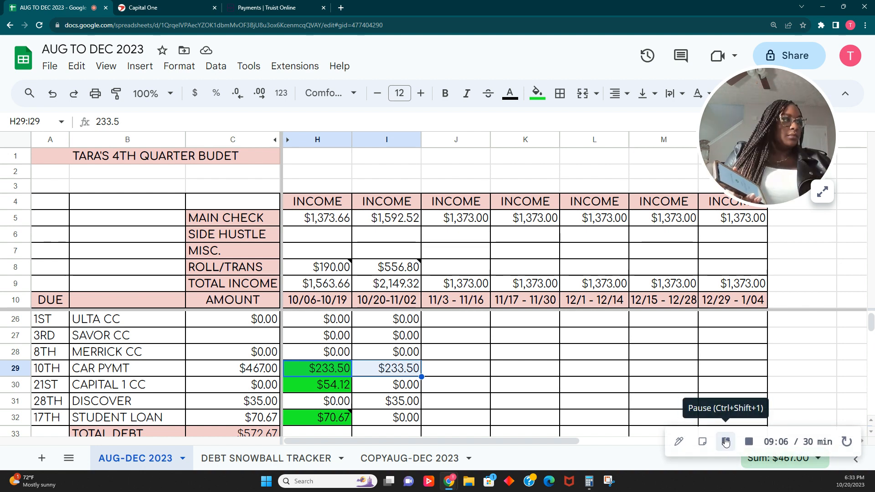
left_click(728, 448)
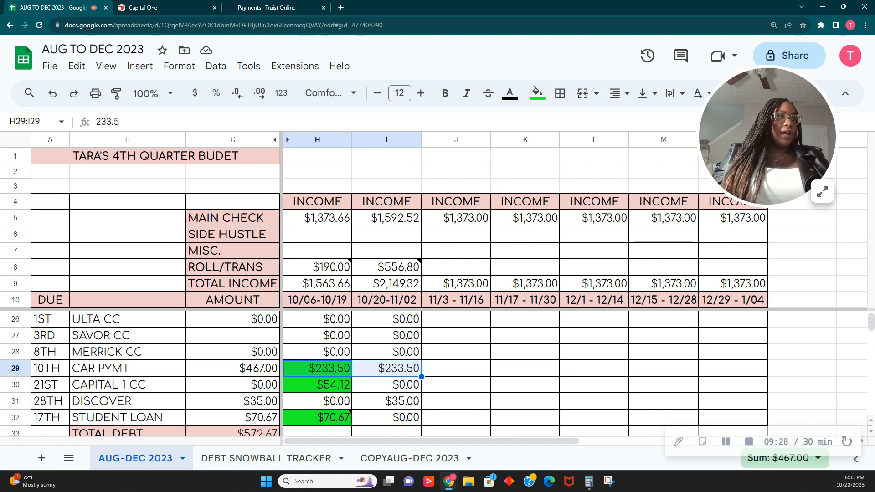
left_click(537, 93)
left_click(572, 171)
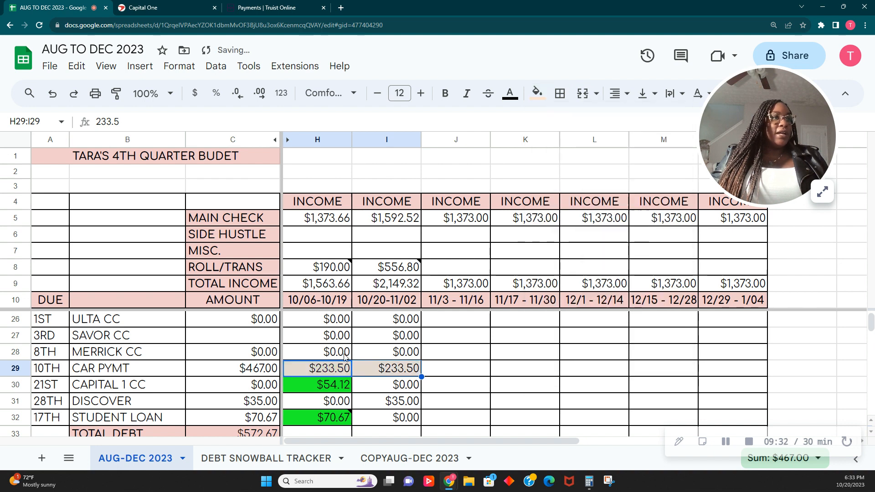
left_click(52, 93)
Step: Fill only the 10/20-11/02 car payment amount in I29 with light orange
left_click(376, 370)
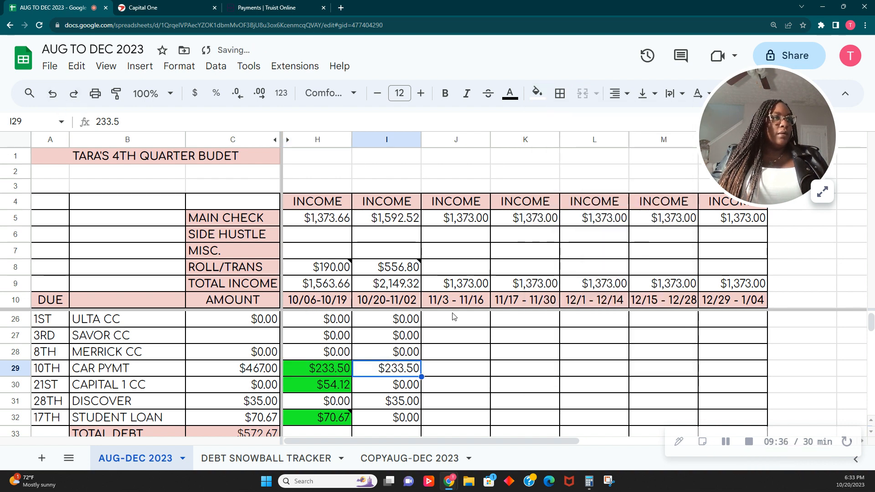
left_click(537, 93)
left_click(571, 185)
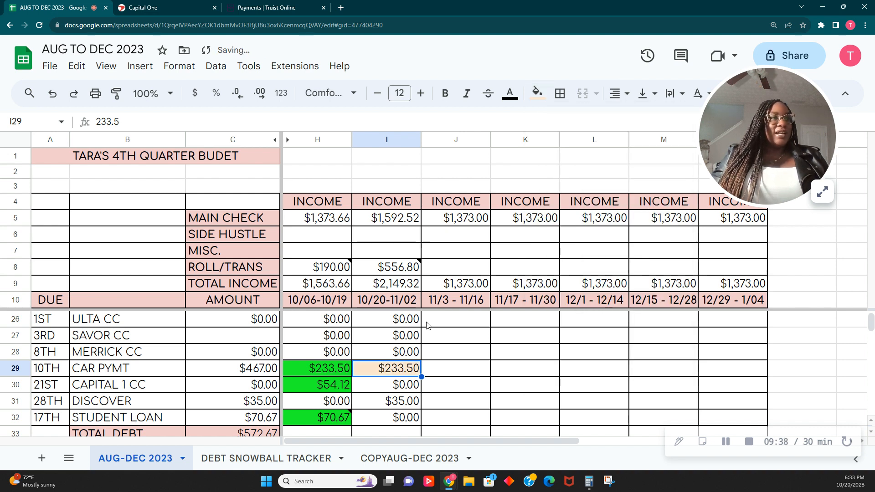
Step: Fill the 10/20-11/02 Discover payment amount in I31 with light orange
scroll(429, 326, "down", 1)
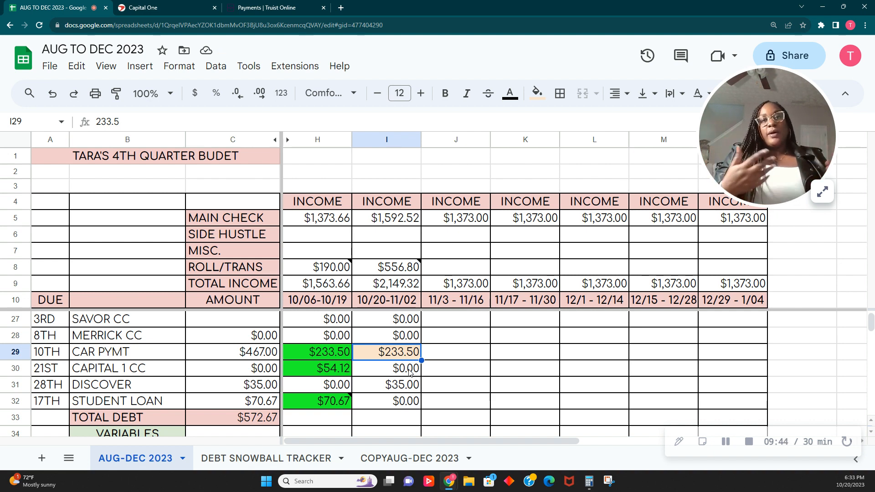
scroll(470, 354, "down", 1)
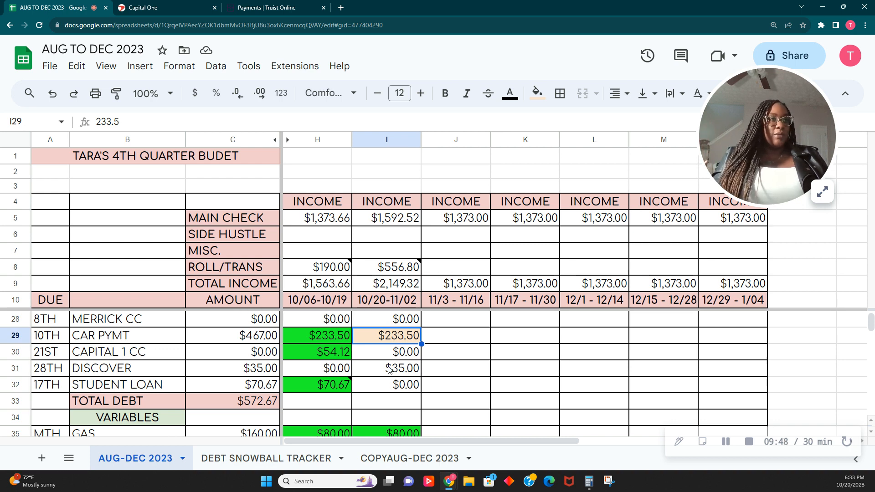
left_click(402, 360)
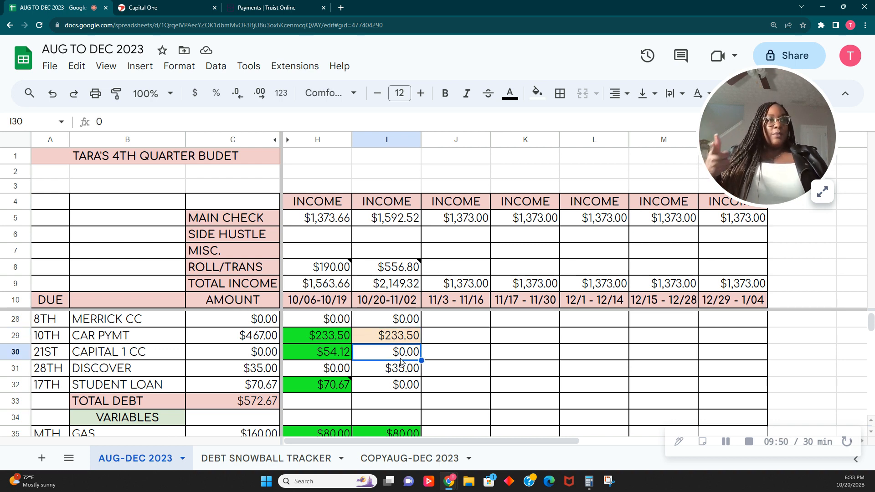
left_click(397, 374)
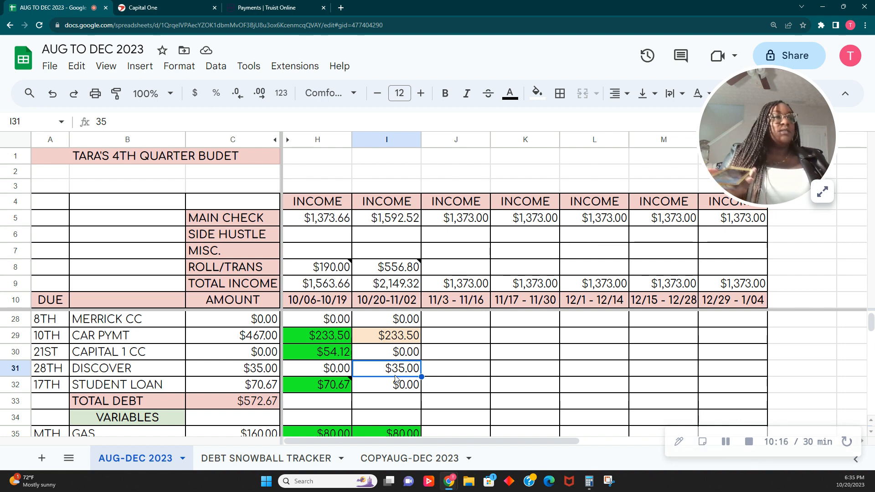
left_click(537, 93)
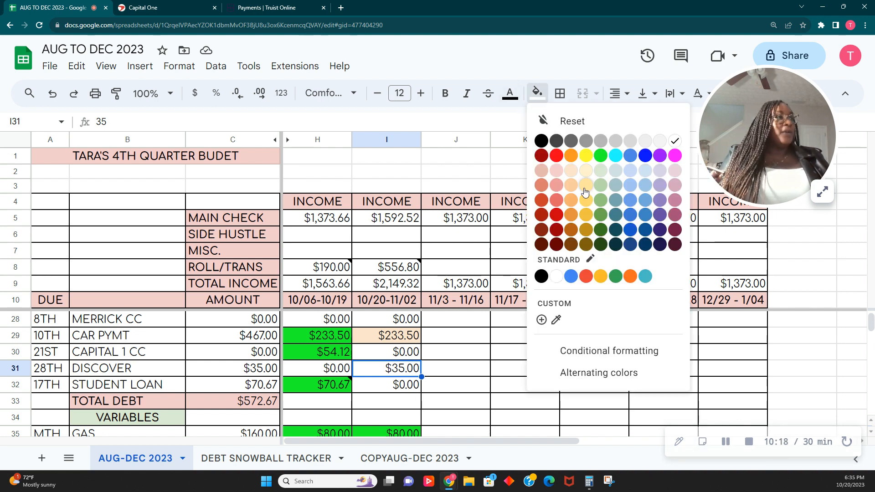
left_click(571, 170)
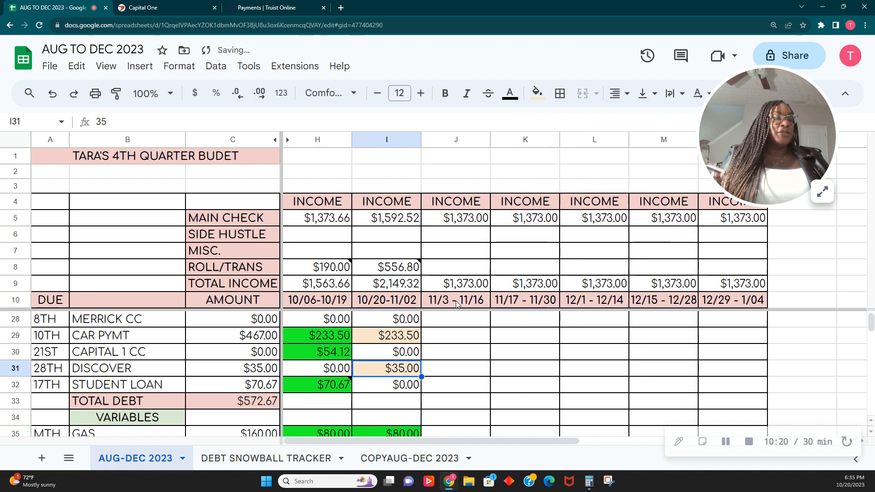
Step: Review the 10/20-11/02 column from student loan through the variables, the savings amounts and the closing balance rows
scroll(469, 334, "down", 2)
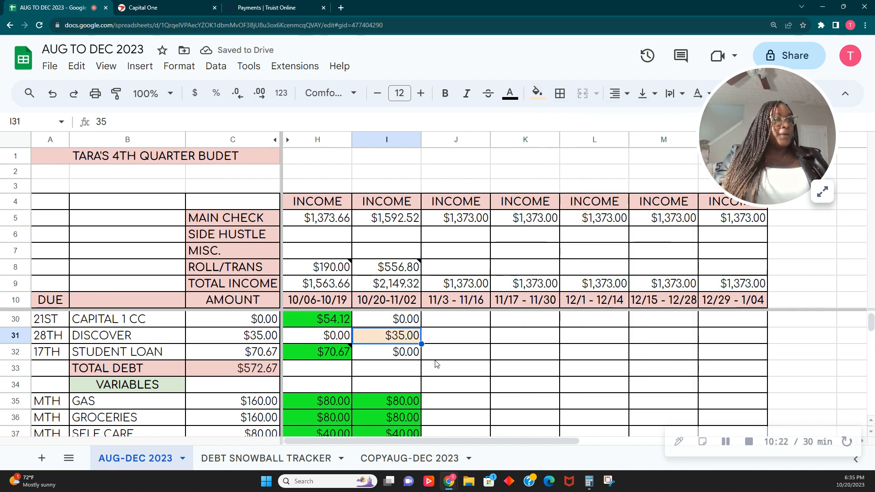
left_click(396, 363)
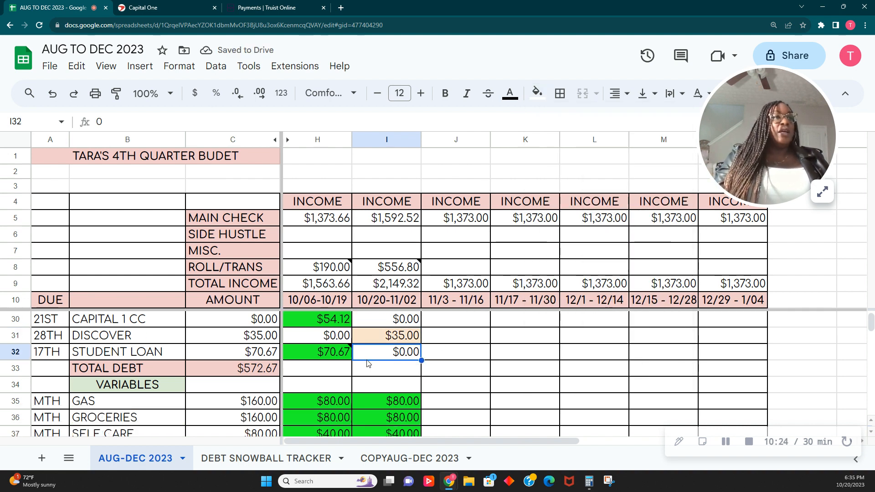
scroll(378, 365, "down", 3)
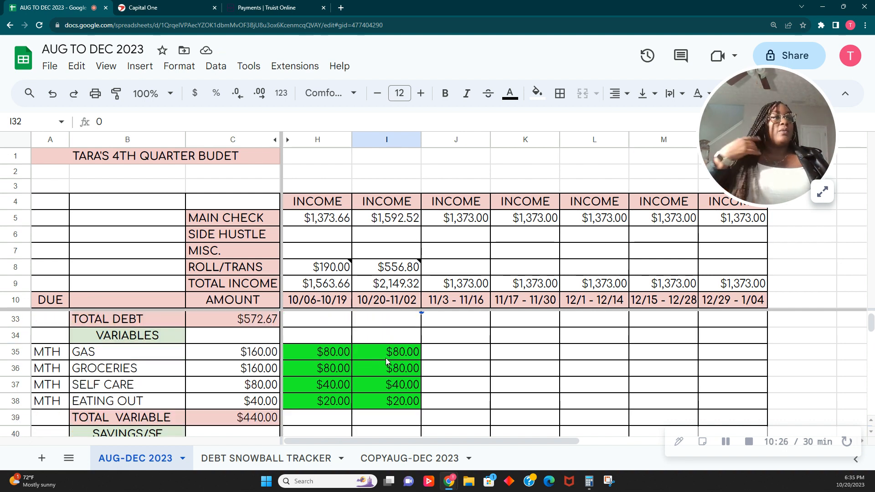
left_click_drag(386, 359, 387, 401)
left_click(393, 357)
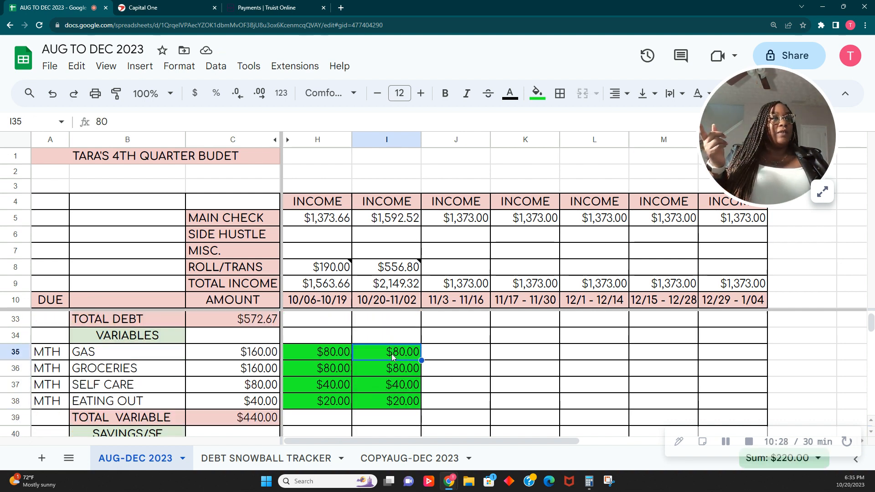
scroll(394, 365, "down", 5)
scroll(393, 378, "down", 1)
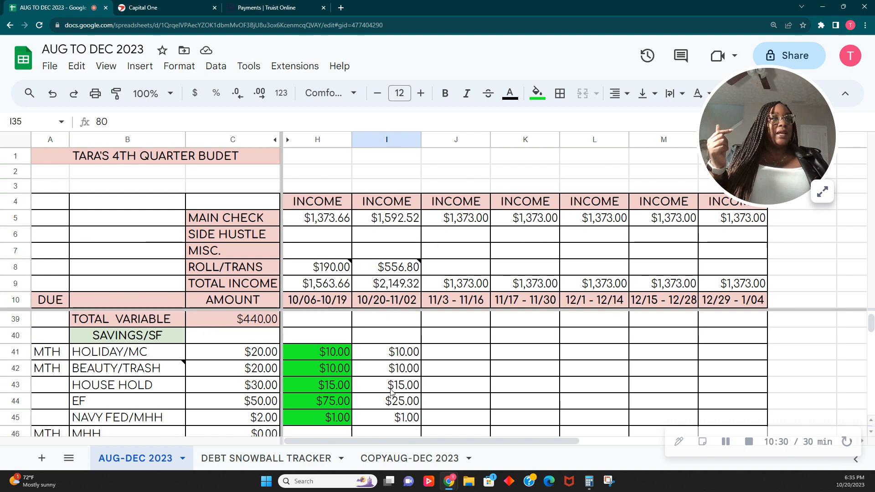
left_click_drag(396, 353, 401, 402)
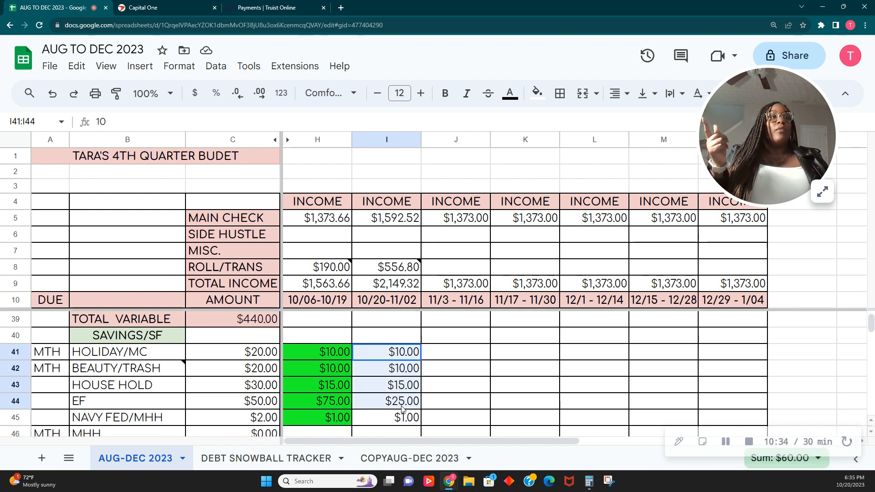
scroll(401, 409, "down", 6)
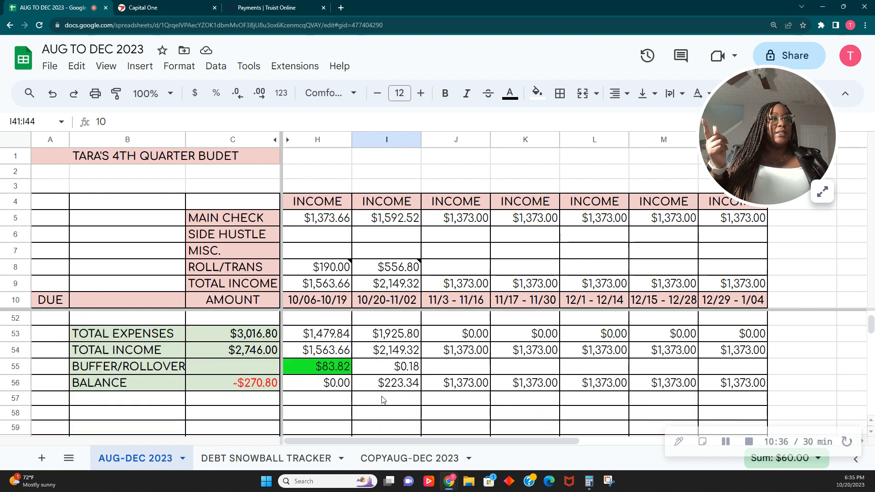
scroll(390, 390, "up", 6)
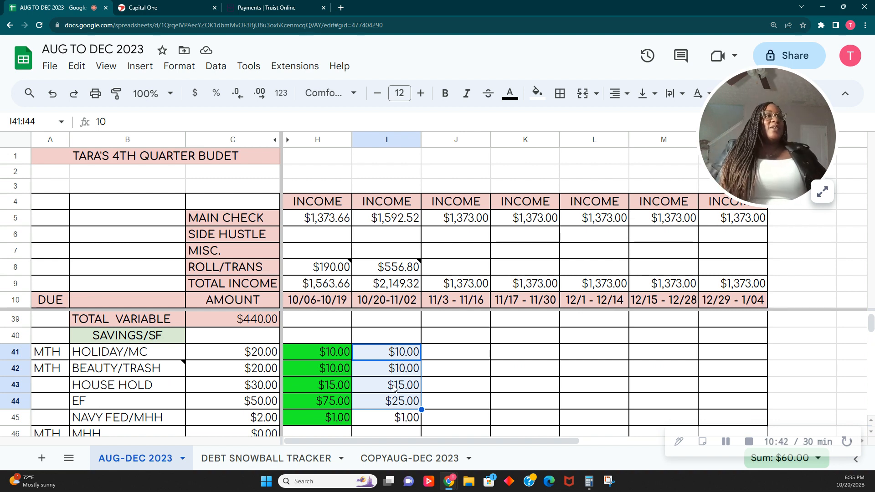
left_click(400, 358)
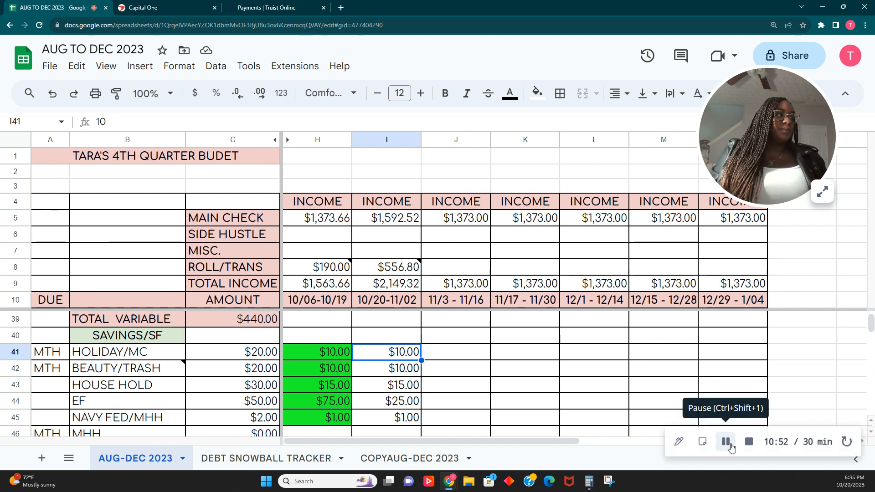
left_click(725, 442)
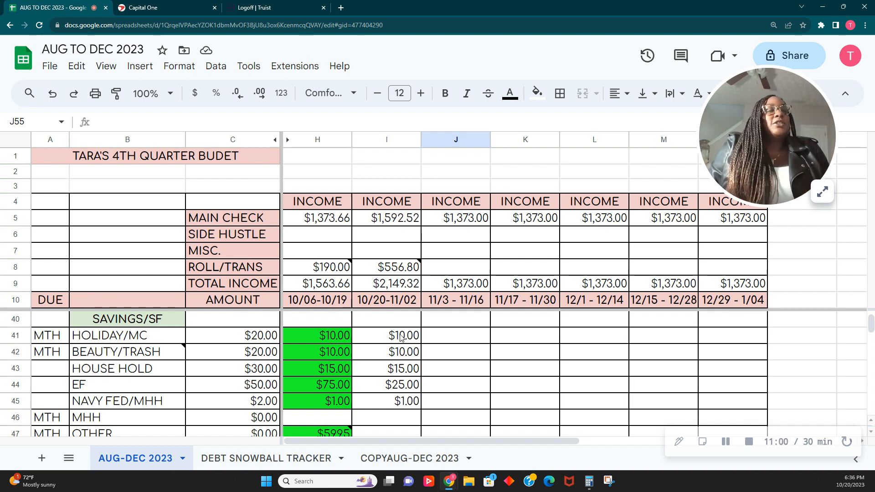
Step: Check the 10/20-11/02 buffer and balance, and examine the savings amounts in I41:I45 along with the Beauty/Trash note
scroll(404, 341, "down", 5)
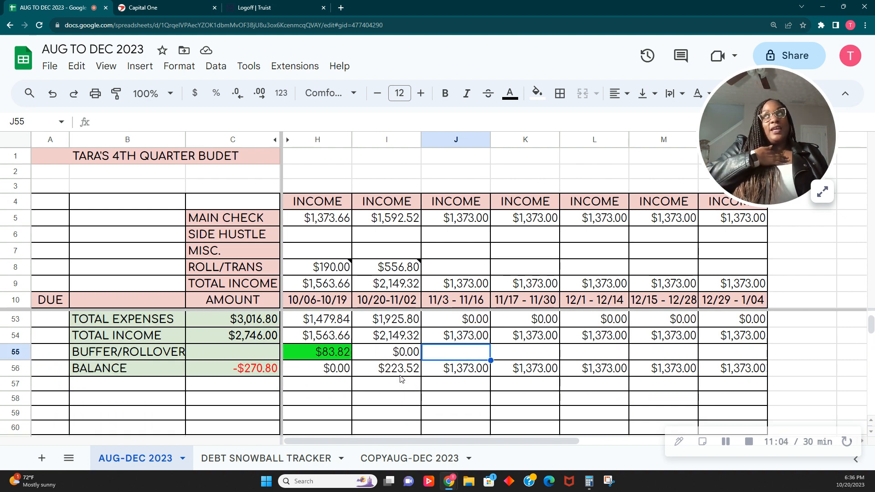
scroll(388, 375, "up", 3)
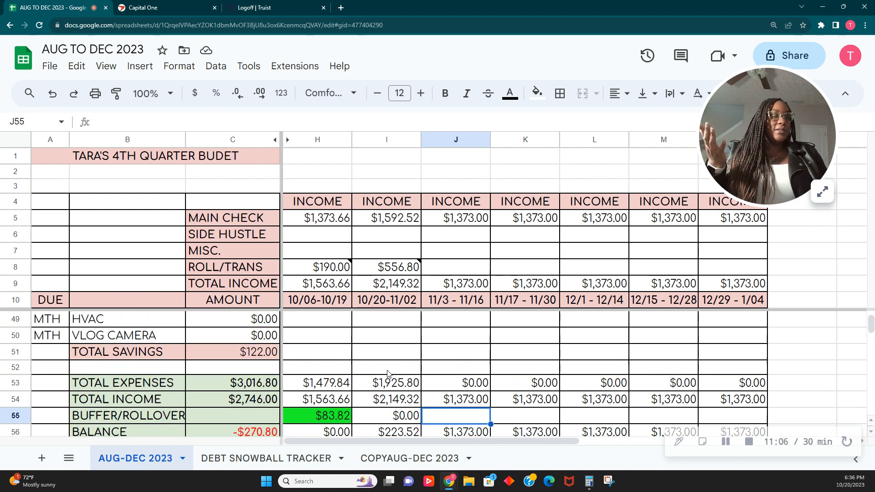
scroll(388, 375, "up", 4)
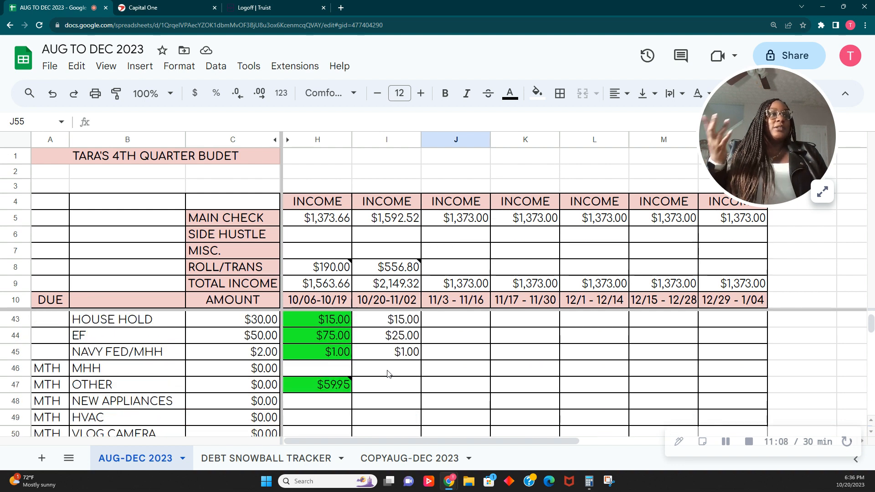
scroll(391, 370, "down", 1)
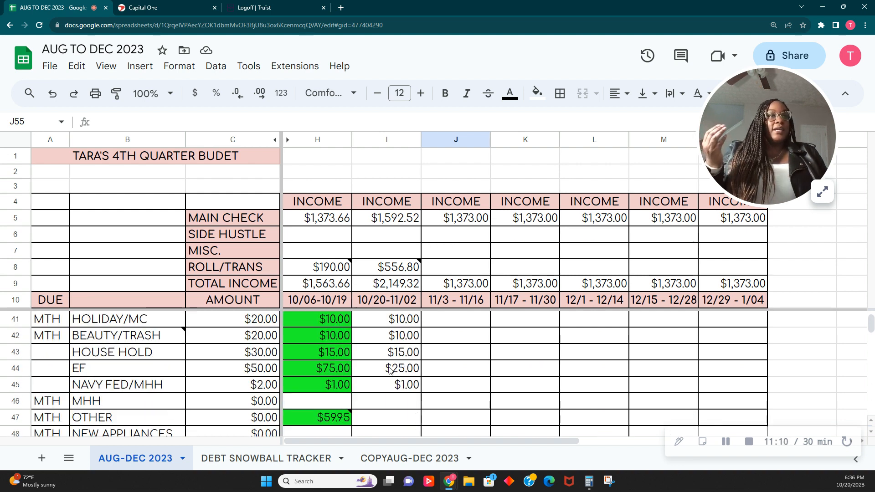
left_click_drag(396, 338, 400, 405)
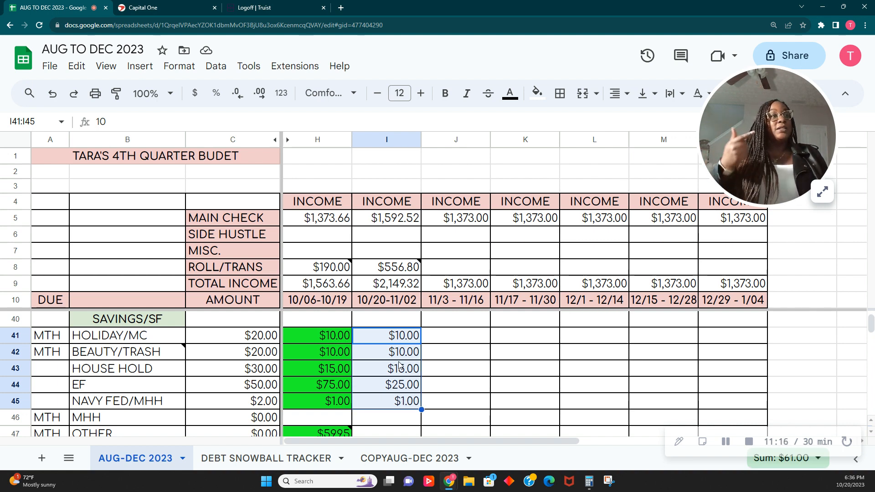
left_click(395, 341)
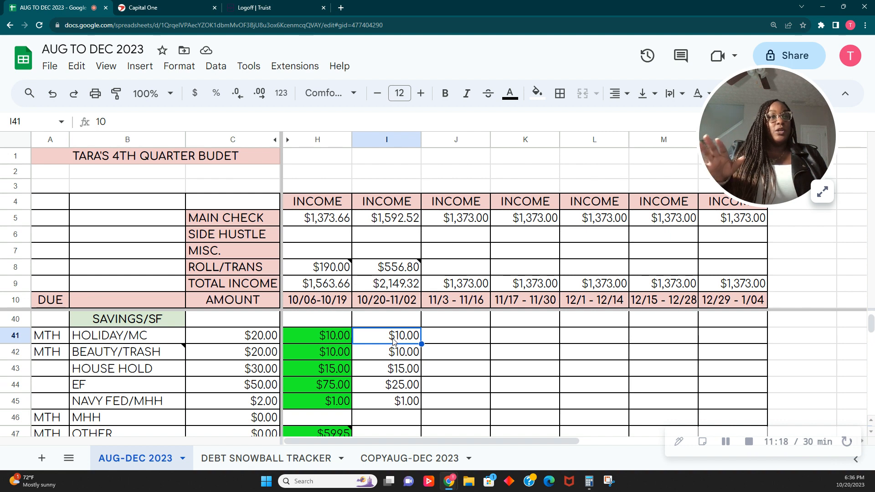
left_click(400, 373)
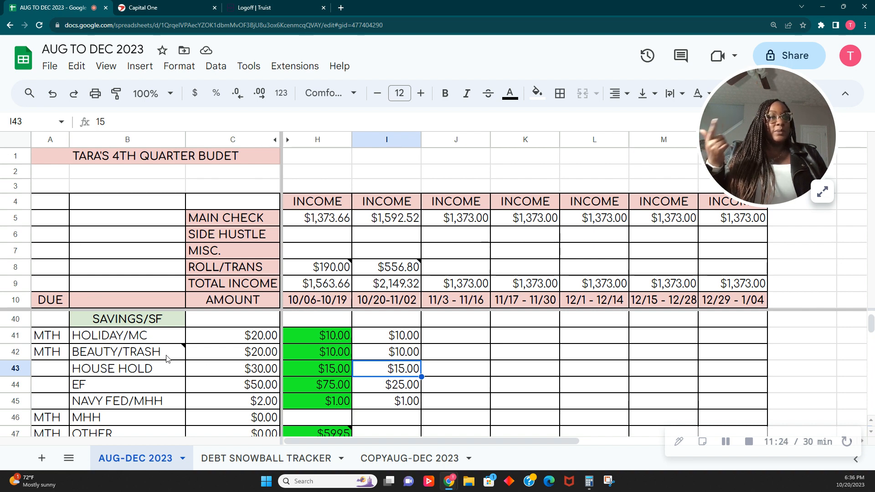
mouse_move(178, 359)
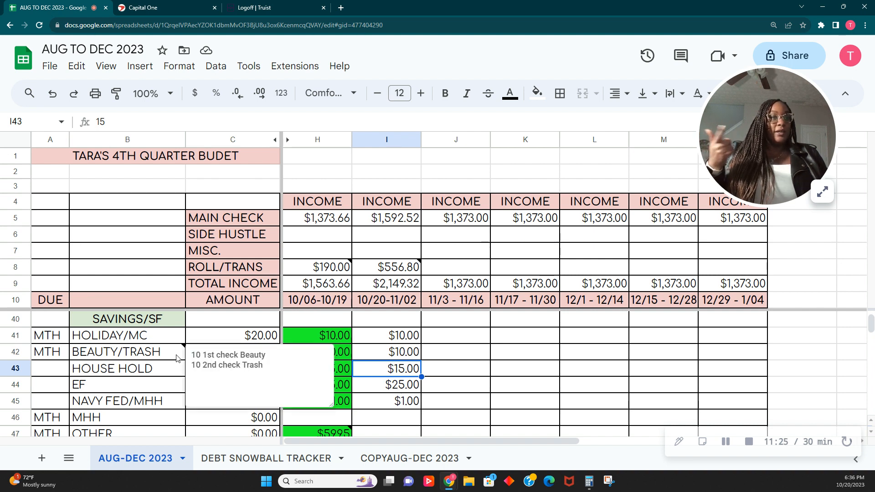
left_click(376, 387)
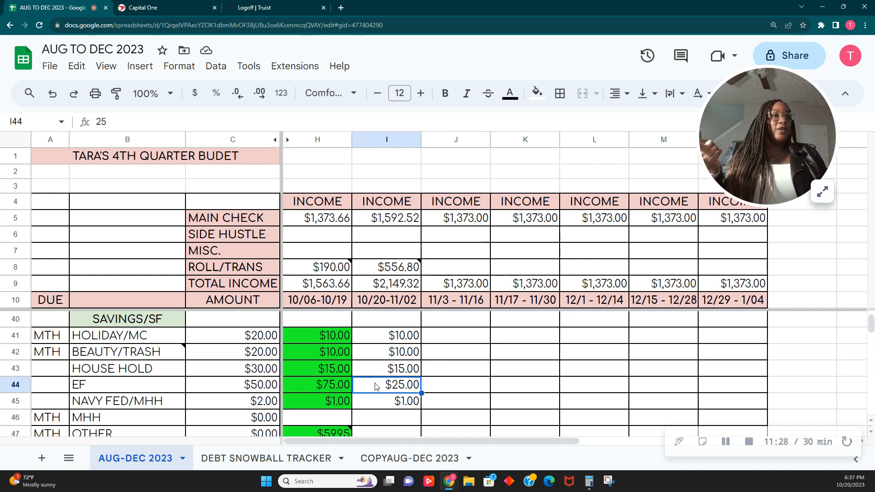
left_click(396, 407)
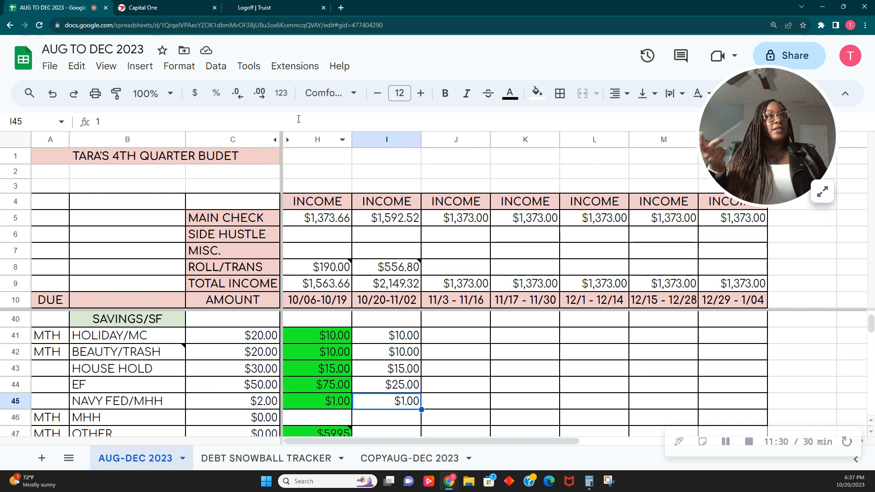
Step: Switch to Capital One and start a transfer from the 360 Checking account to the MERRY CHRISTMAS account
left_click(152, 12)
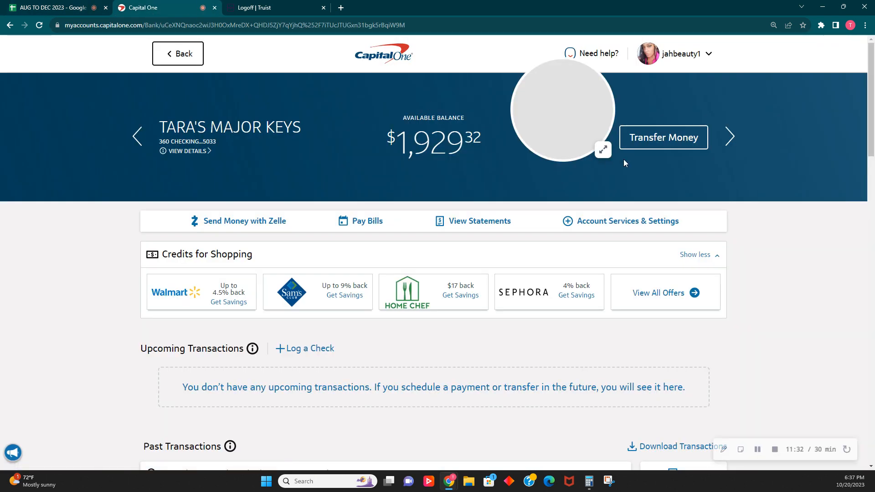
left_click(648, 145)
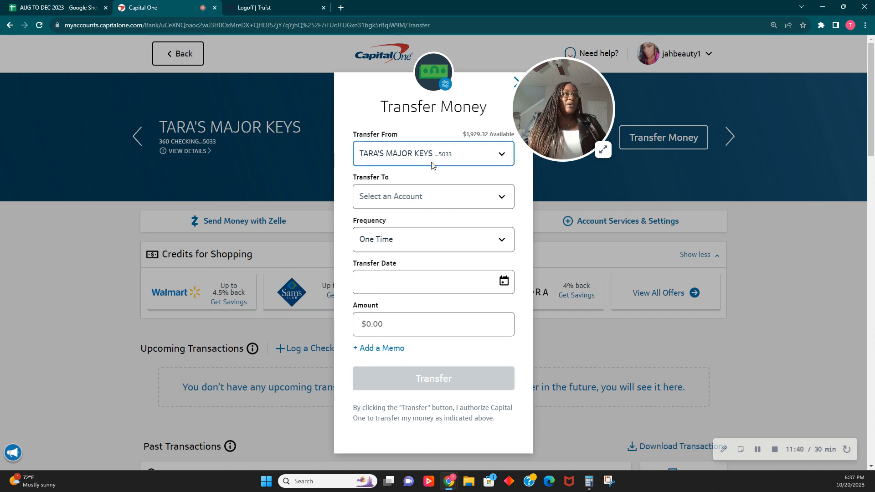
left_click(503, 200)
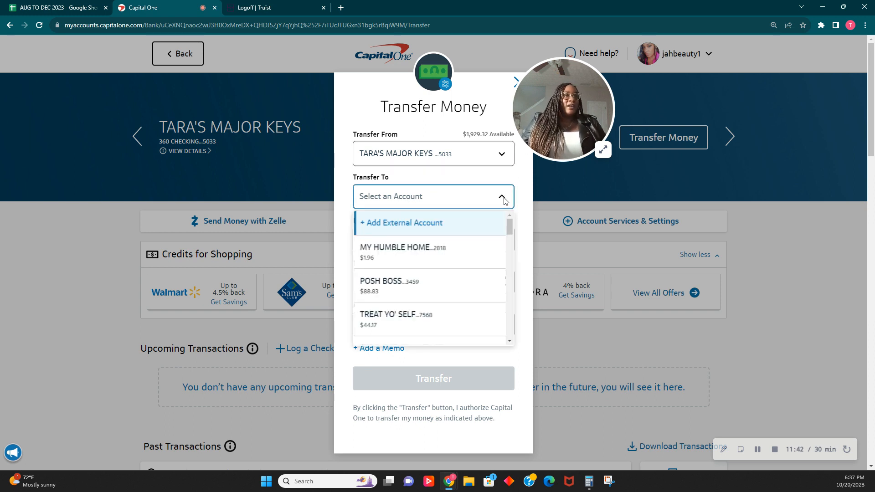
scroll(454, 279, "down", 3)
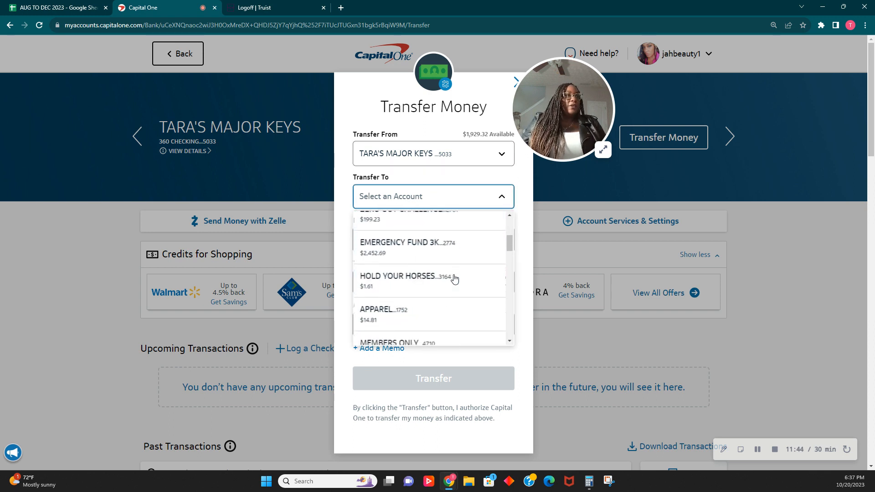
scroll(454, 280, "down", 10)
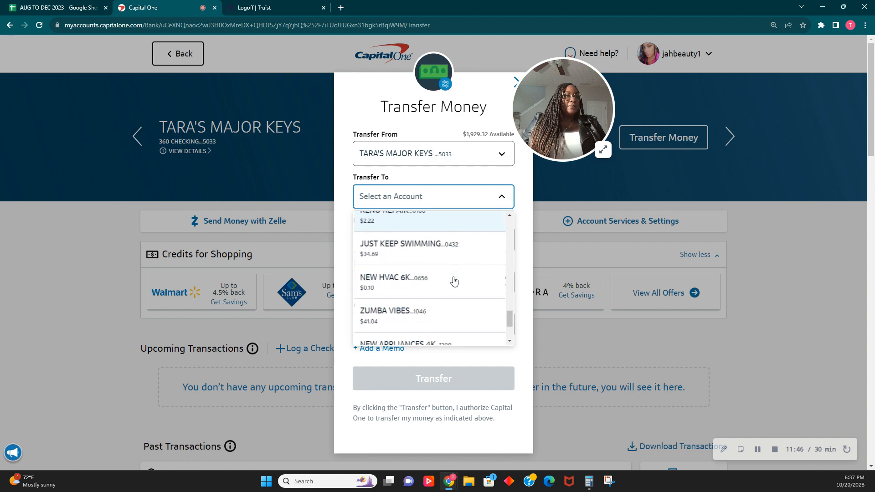
scroll(454, 281, "down", 3)
scroll(455, 281, "up", 5)
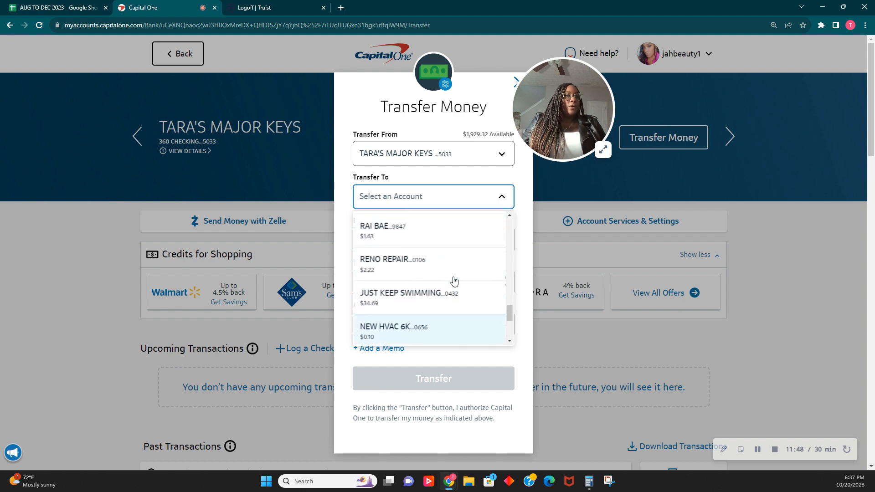
scroll(454, 281, "up", 6)
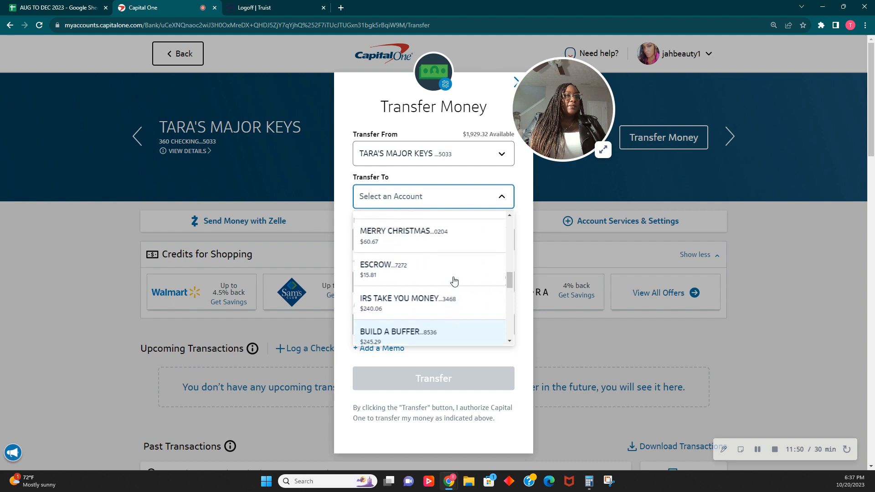
scroll(454, 281, "up", 1)
left_click(453, 280)
Step: Submit the MERRY CHRISTMAS transfer for $10.00 with the memo MERRY CHRISTMAS and close the confirmation
left_click(412, 326)
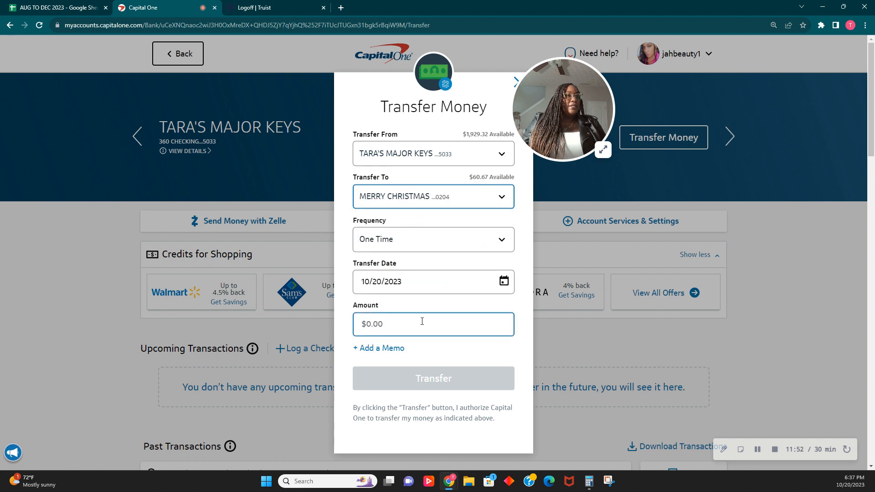
type("10.00")
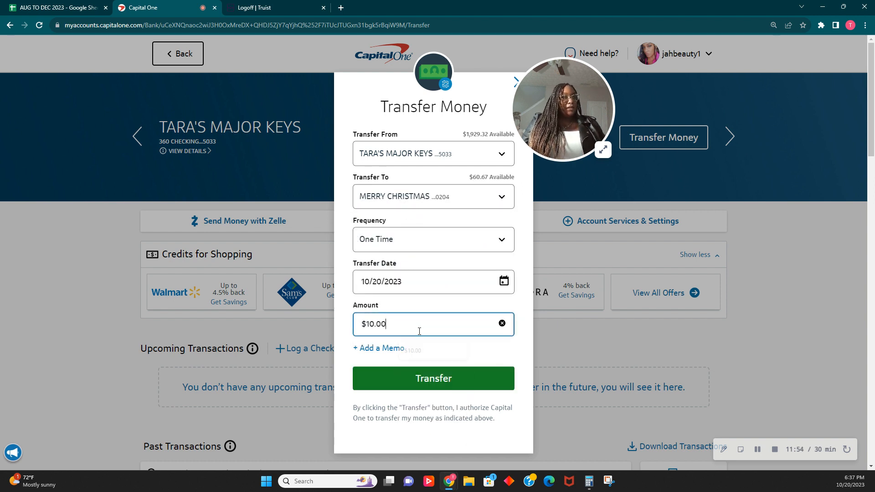
left_click(393, 349)
left_click(394, 367)
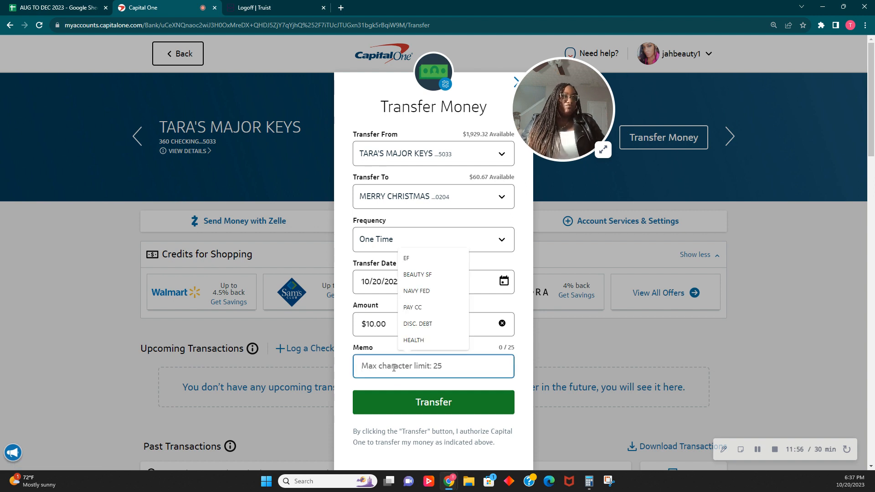
type("MERR")
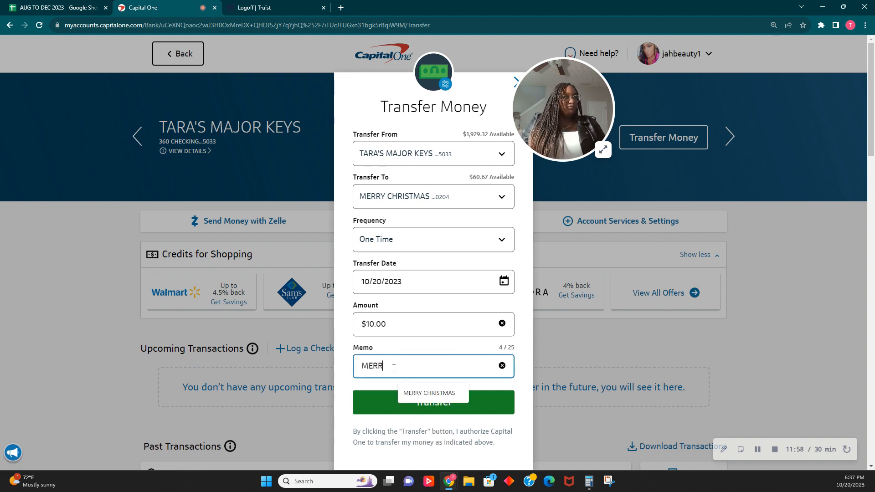
left_click(414, 393)
left_click(410, 405)
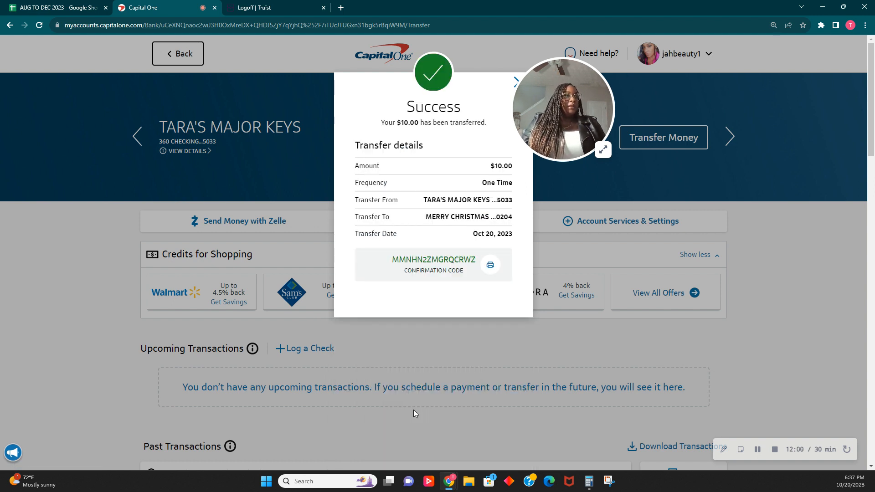
left_click(517, 83)
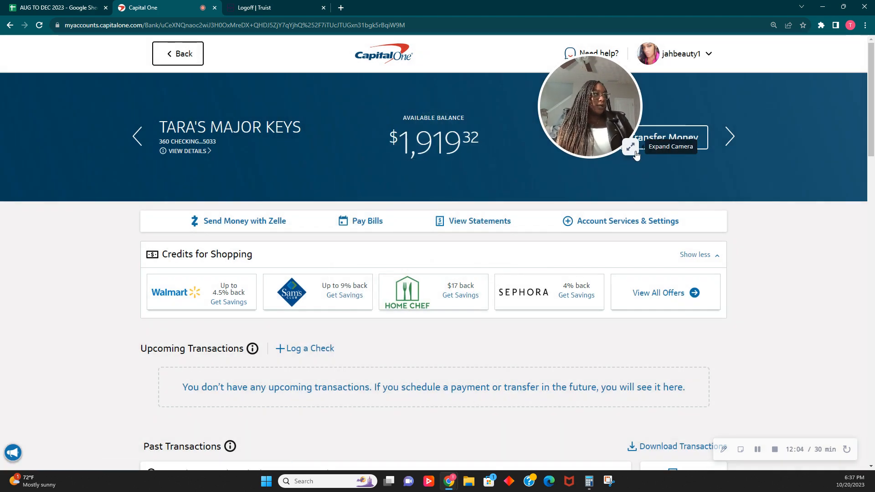
Step: Start another transfer from the checking account with BEAUTY IS ONLY SKIN DEEP as the destination
left_click(676, 139)
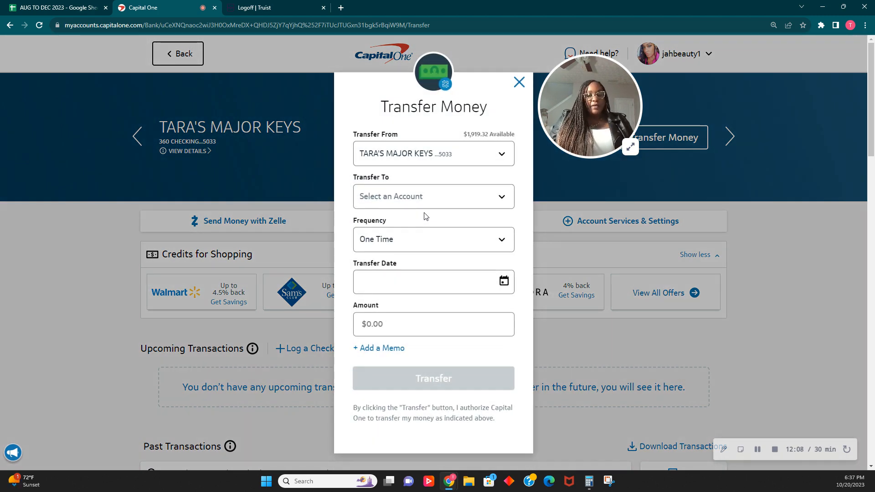
left_click(463, 208)
scroll(424, 259, "down", 3)
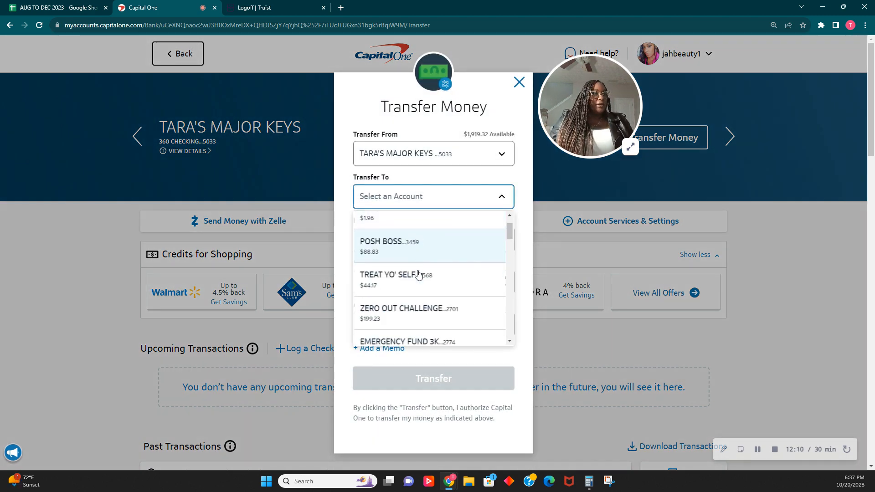
scroll(419, 274, "down", 5)
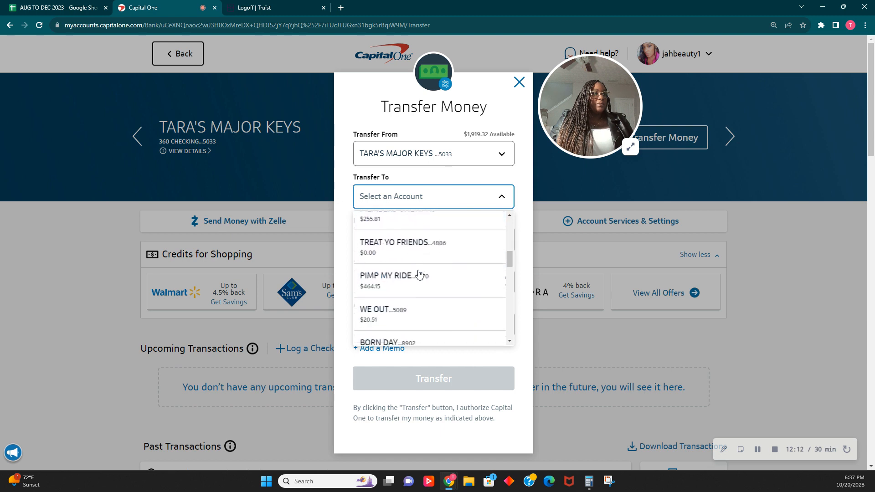
scroll(419, 274, "down", 5)
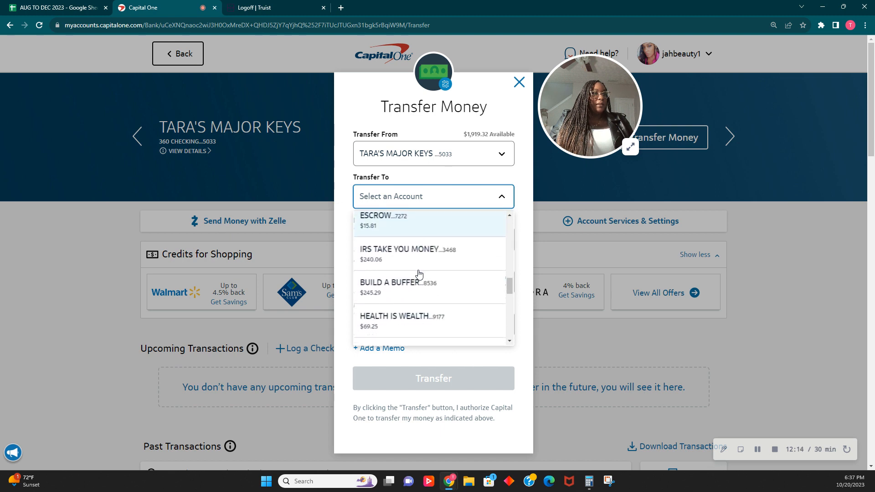
scroll(419, 274, "down", 2)
left_click(416, 276)
Step: Submit the BEAUTY IS ONLY SKIN DEEP transfer for $10.00 with the memo BEAUTY SF and close the confirmation
left_click(410, 329)
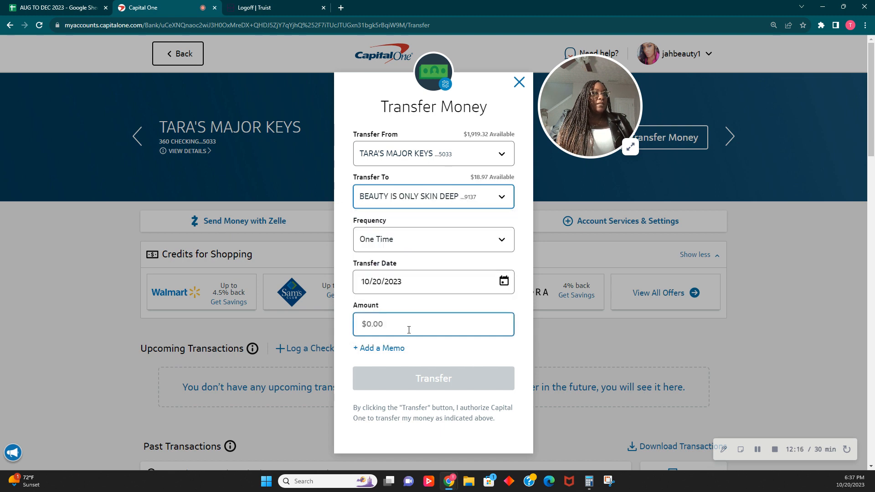
type("10.00")
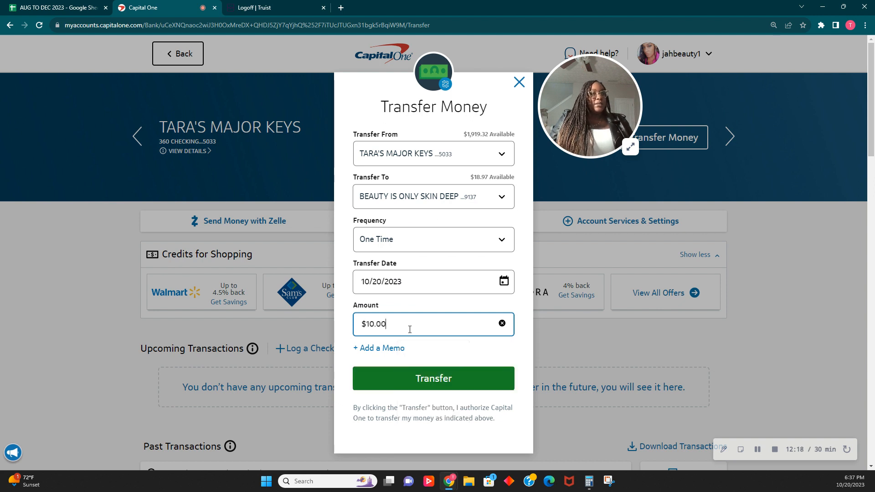
left_click(398, 348)
left_click(403, 365)
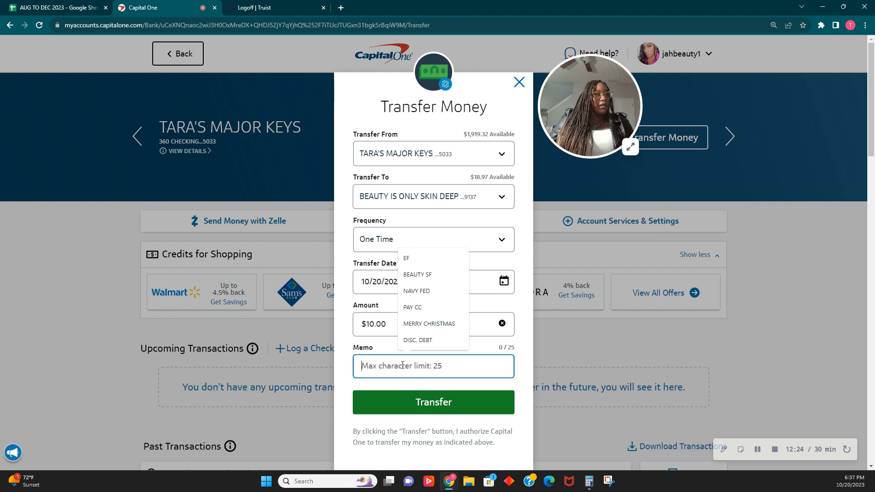
type("BEAU")
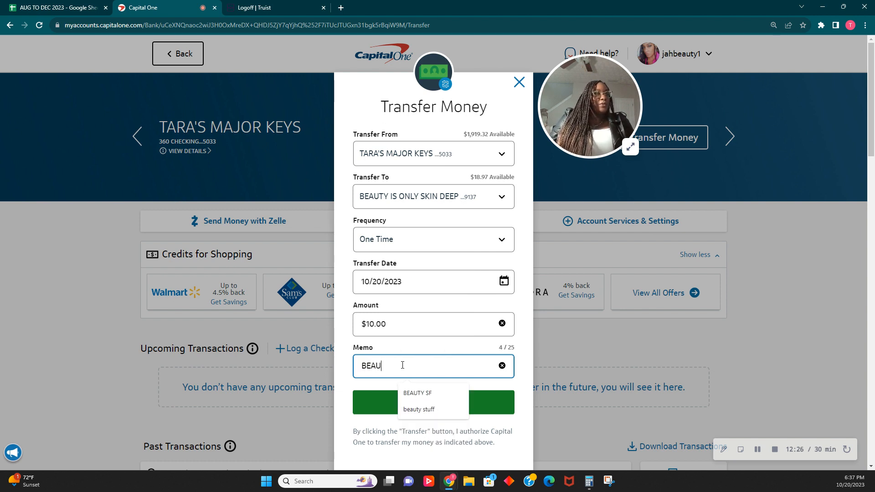
left_click(403, 393)
left_click(397, 410)
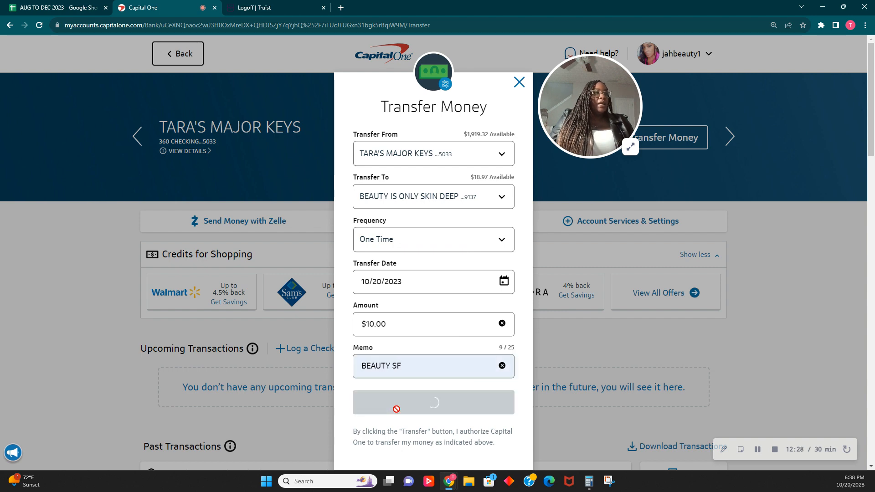
left_click(520, 83)
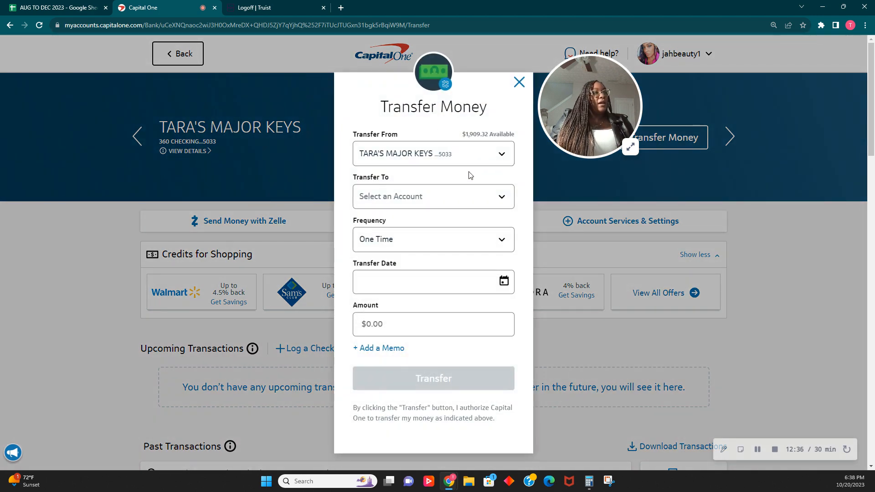
Step: Choose HOUSEHOLD BULK BUYS as the destination account of the new transfer
left_click(496, 197)
scroll(432, 266, "down", 1)
scroll(432, 265, "down", 3)
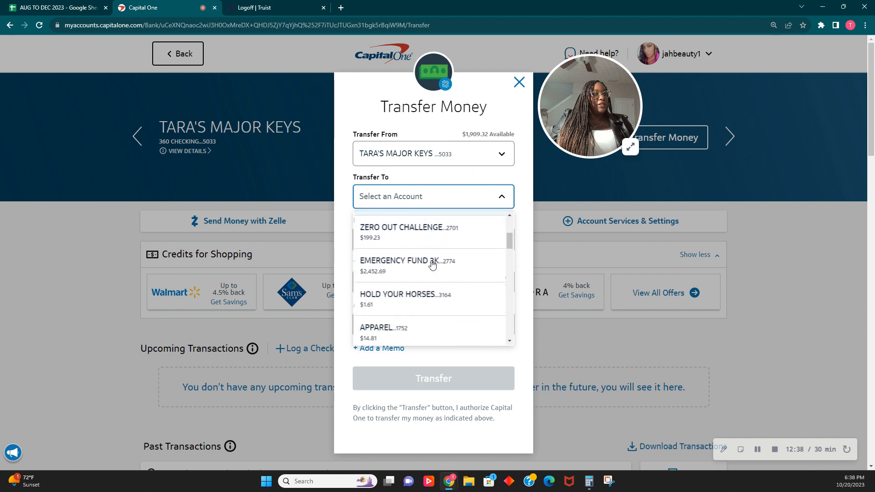
scroll(433, 265, "down", 5)
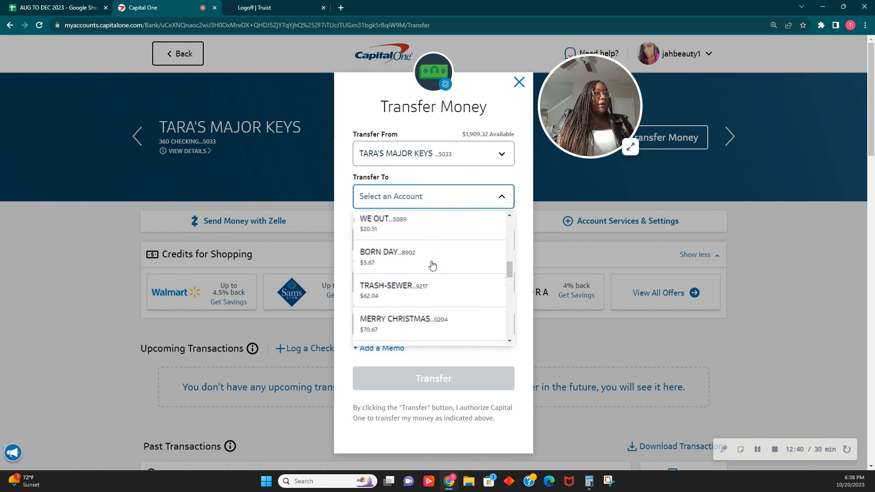
scroll(432, 265, "down", 4)
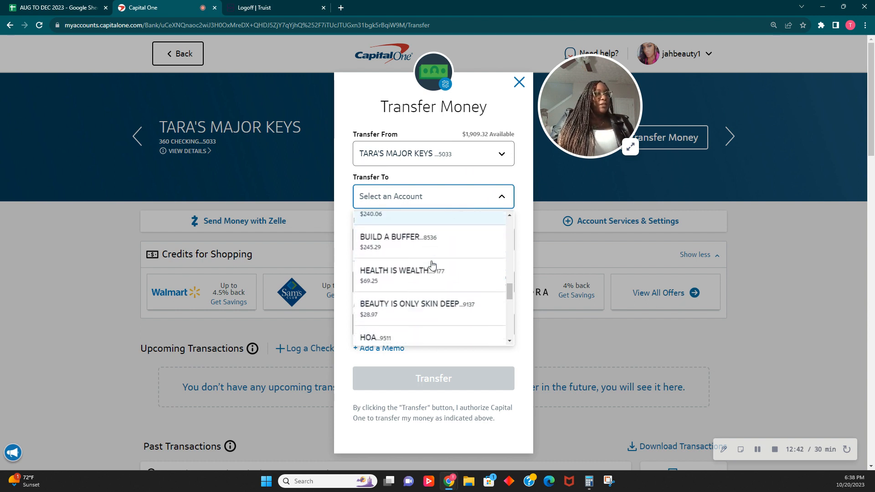
scroll(432, 265, "down", 1)
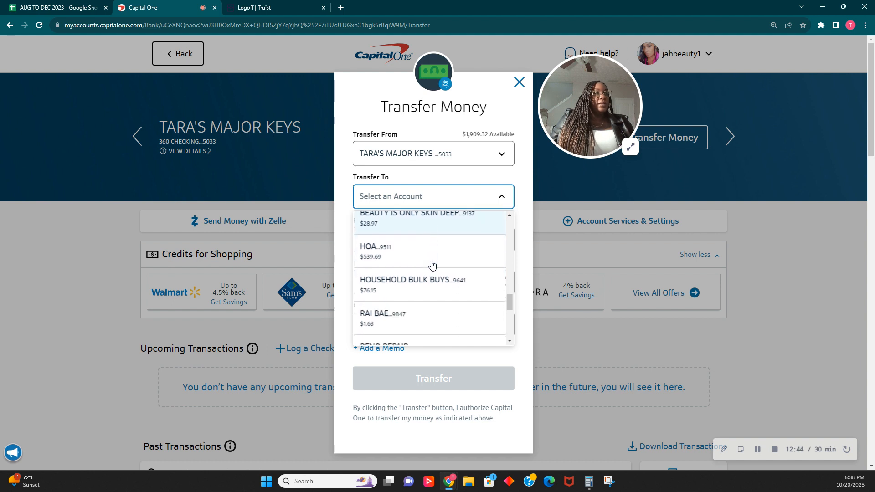
left_click(433, 287)
Step: Submit the HOUSEHOLD BULK BUYS transfer for $15.00 with the memo HH SF and close the confirmation
left_click(413, 325)
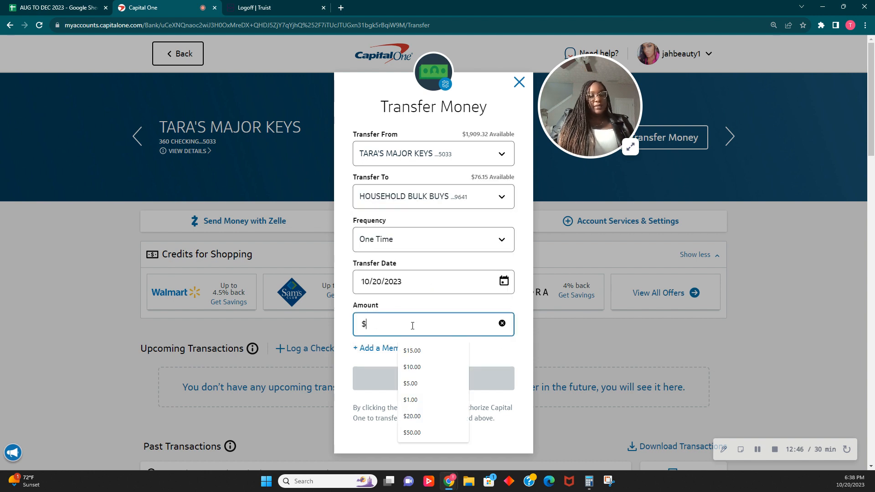
type("15.00")
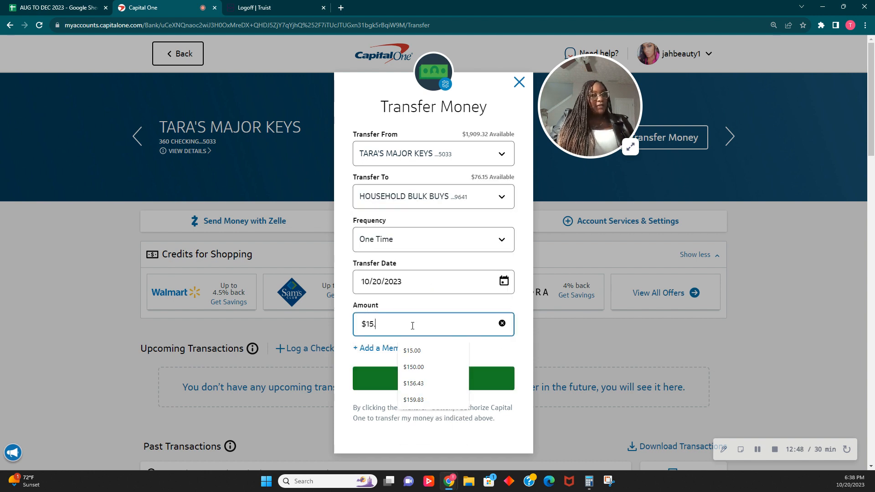
left_click(395, 348)
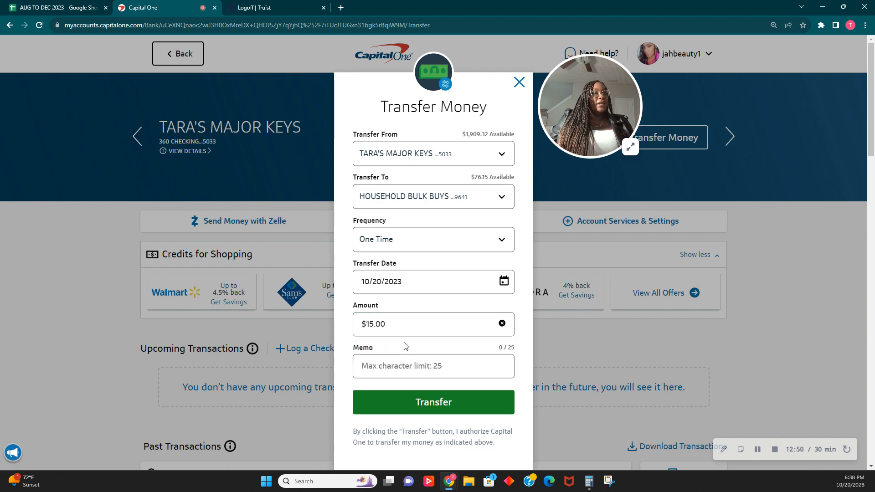
left_click(393, 360)
type("HH")
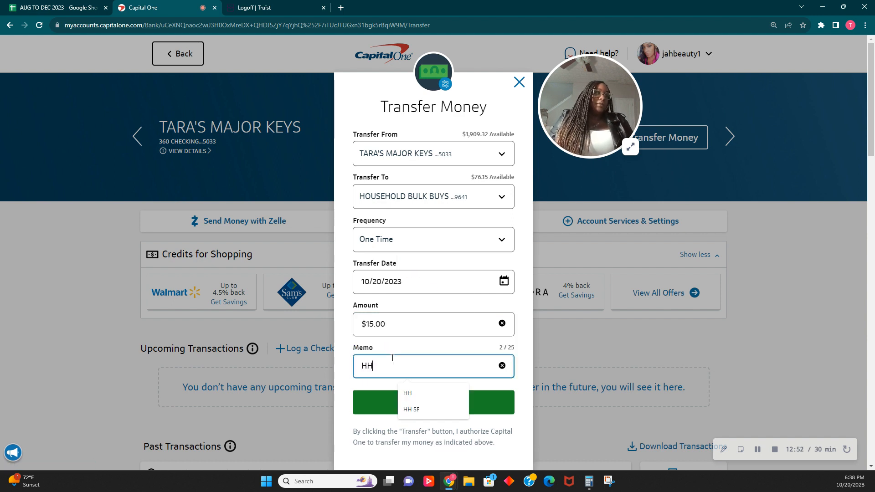
left_click(430, 410)
left_click(433, 404)
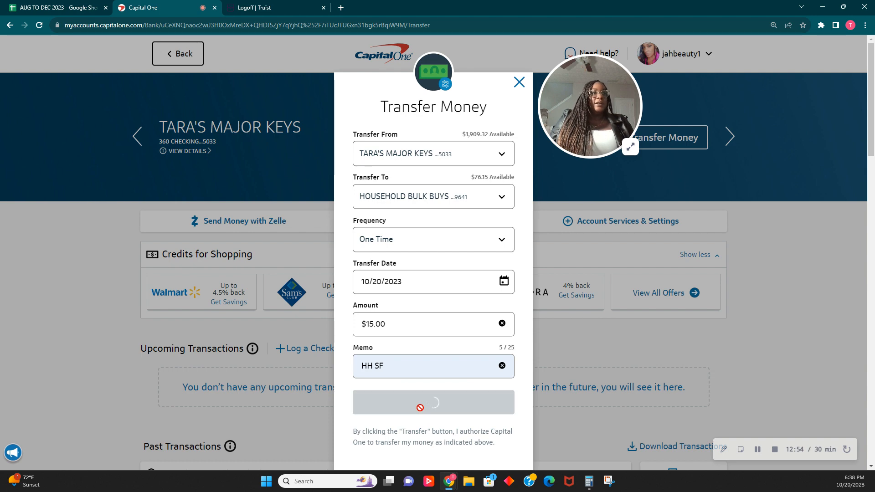
left_click(519, 82)
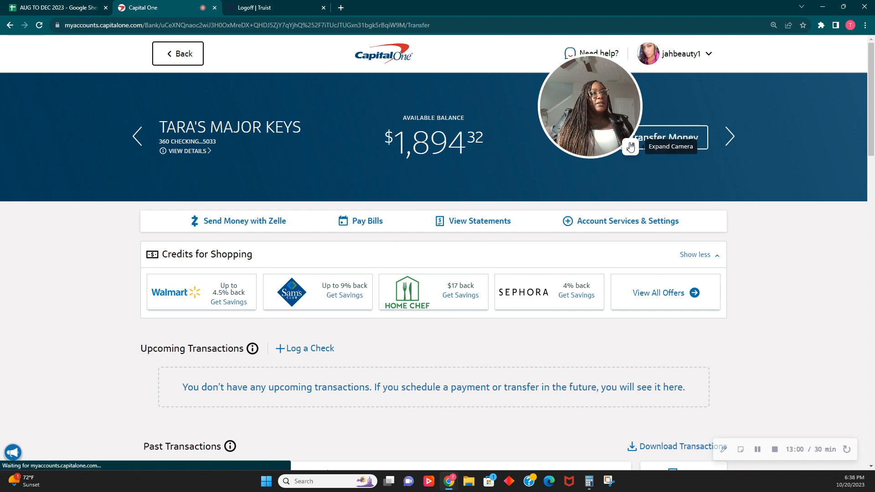
Step: Start another transfer from the checking account with EMERGENCY FUND 3K as the destination
left_click(668, 137)
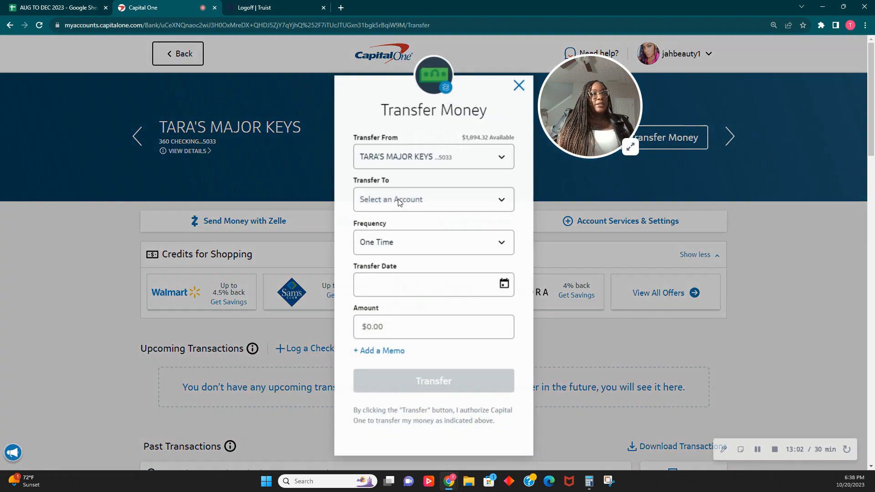
left_click(469, 195)
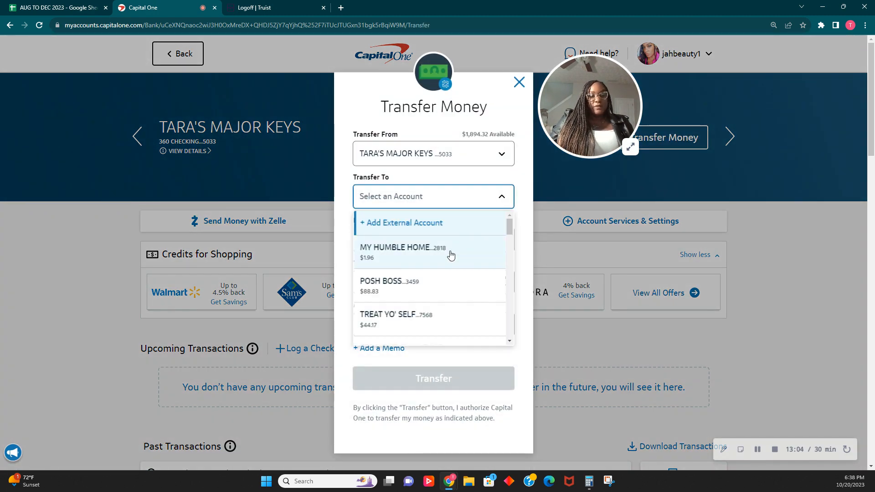
scroll(395, 256, "down", 2)
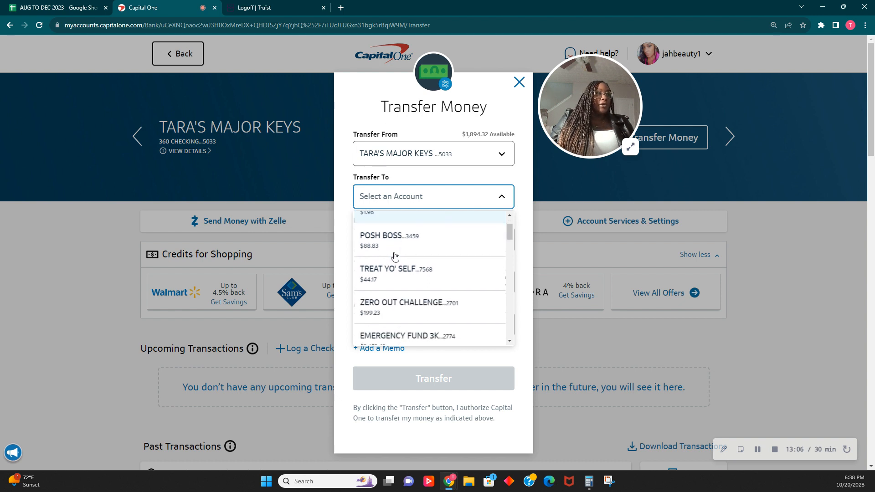
left_click(378, 294)
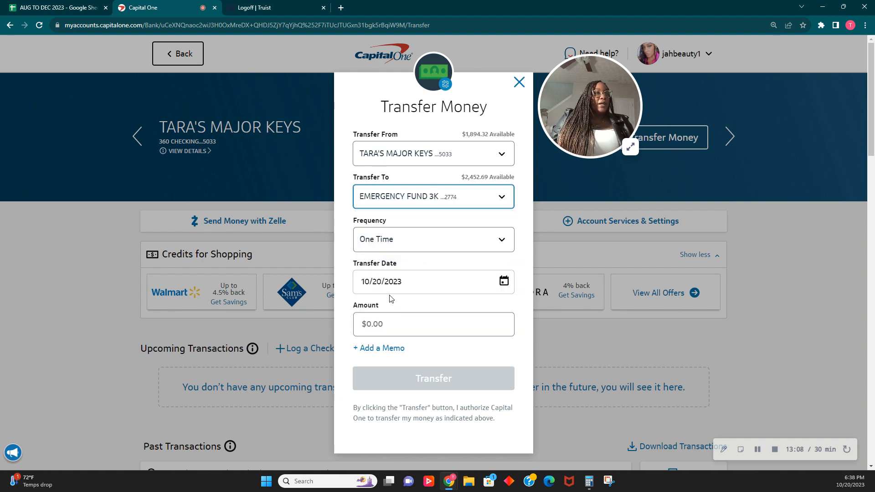
Step: Submit the EMERGENCY FUND 3K transfer for $25.00 with the memo EF and close the confirmation
left_click(404, 315)
type("25.00")
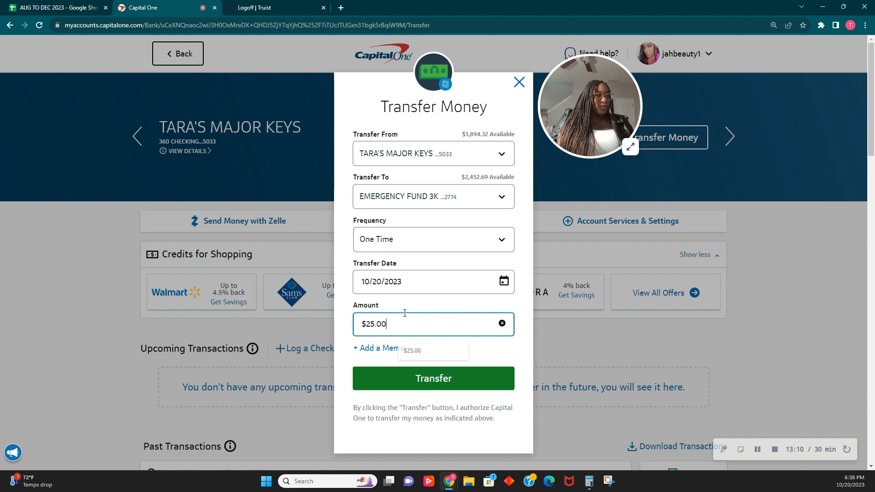
left_click(383, 349)
left_click(402, 361)
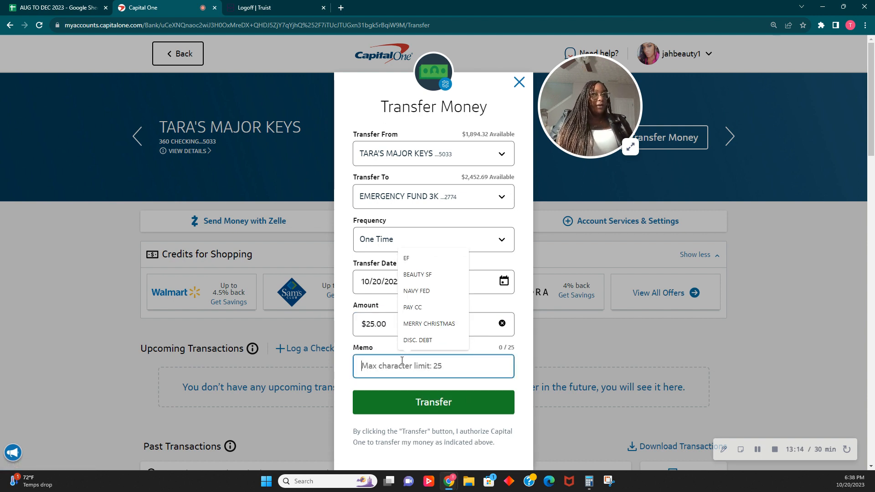
type("EF")
left_click(419, 402)
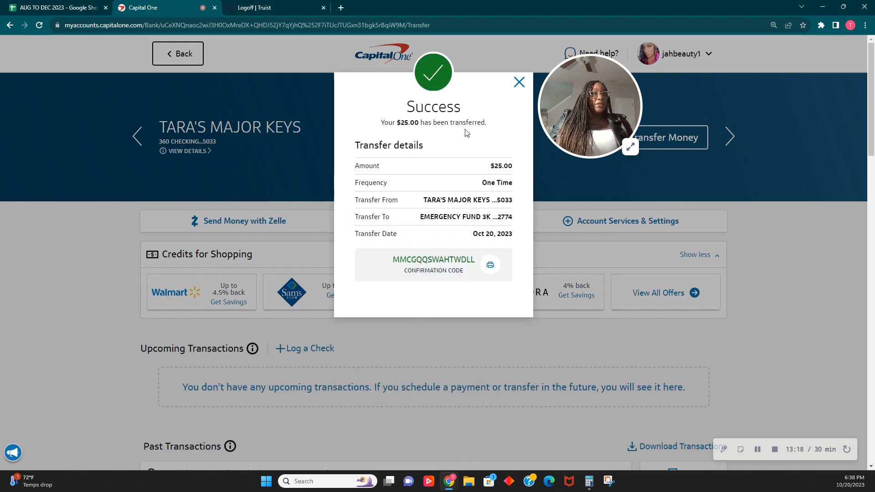
left_click(519, 83)
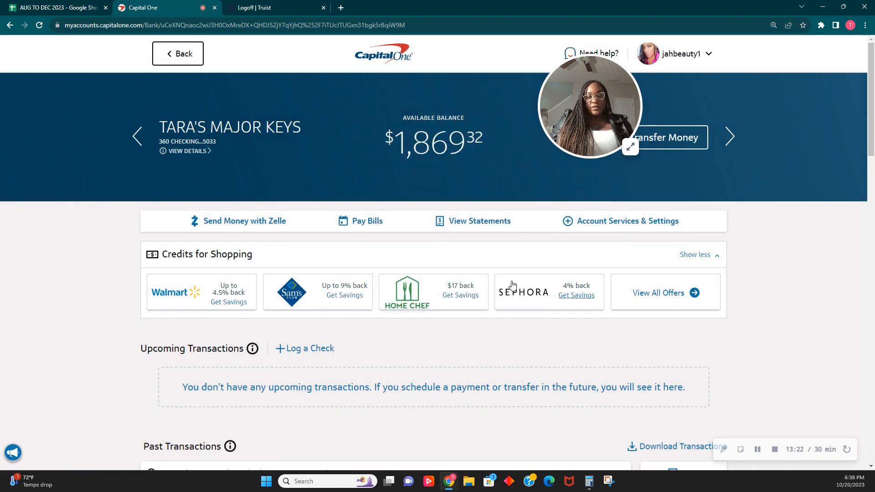
Step: Start a new transfer from the checking account with the NAVY FEDERAL CREDIT UNION account as the destination
left_click(692, 142)
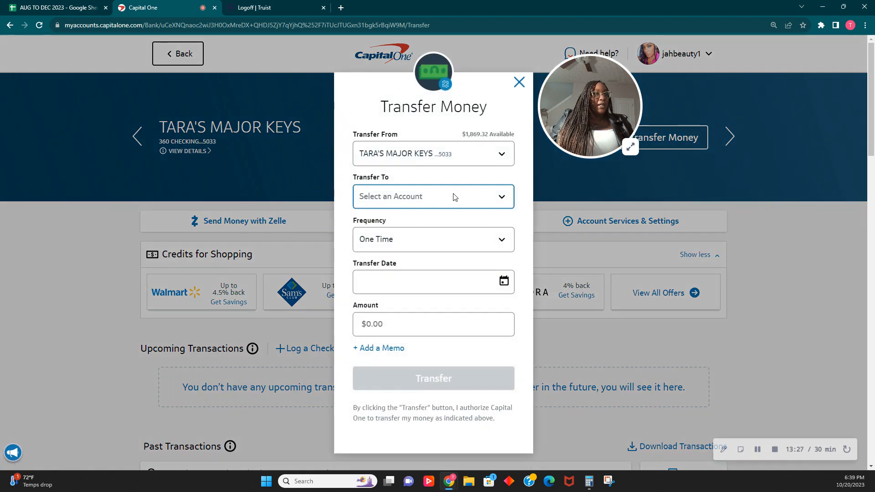
left_click(451, 200)
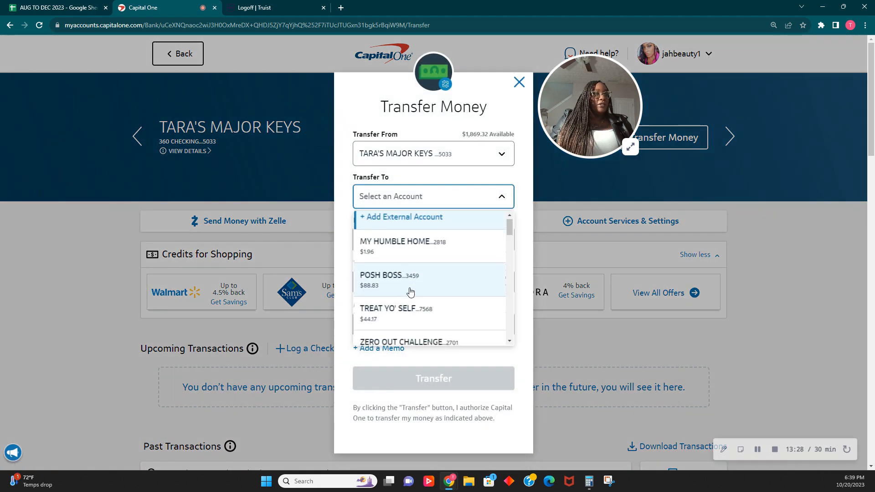
scroll(410, 292, "down", 10)
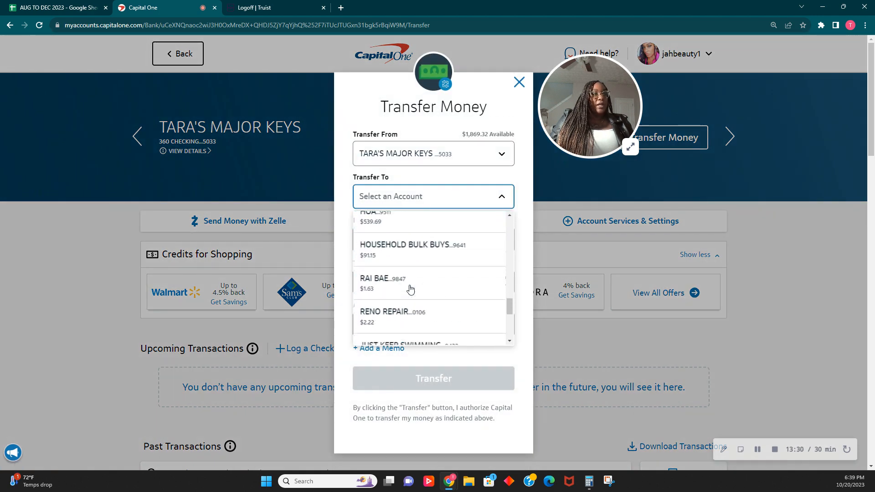
scroll(410, 290, "down", 5)
scroll(410, 292, "up", 10)
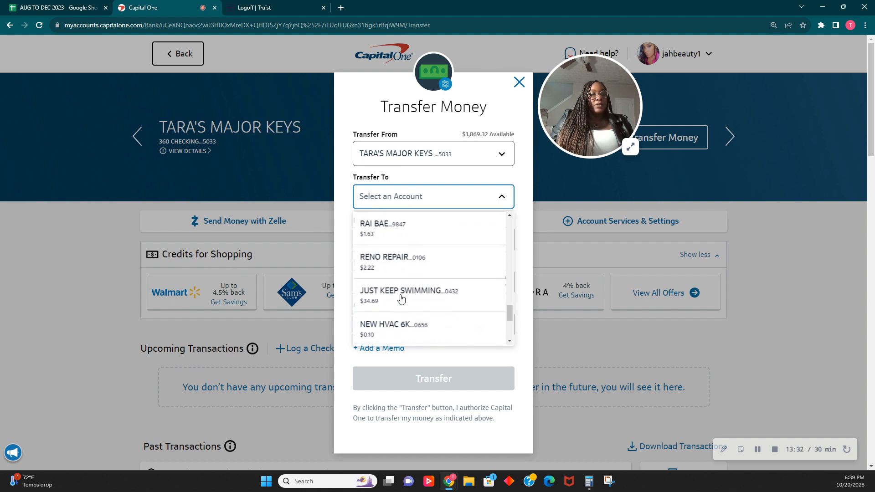
scroll(401, 300, "up", 5)
scroll(402, 300, "down", 14)
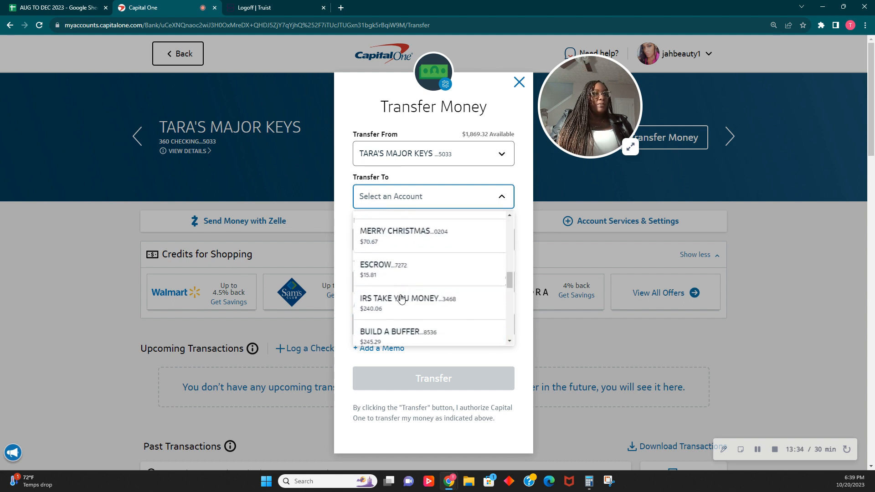
left_click(401, 323)
Step: Submit the Navy Federal transfer for $1.00 with the memo NAVY FED SF and close the confirmation
left_click(426, 333)
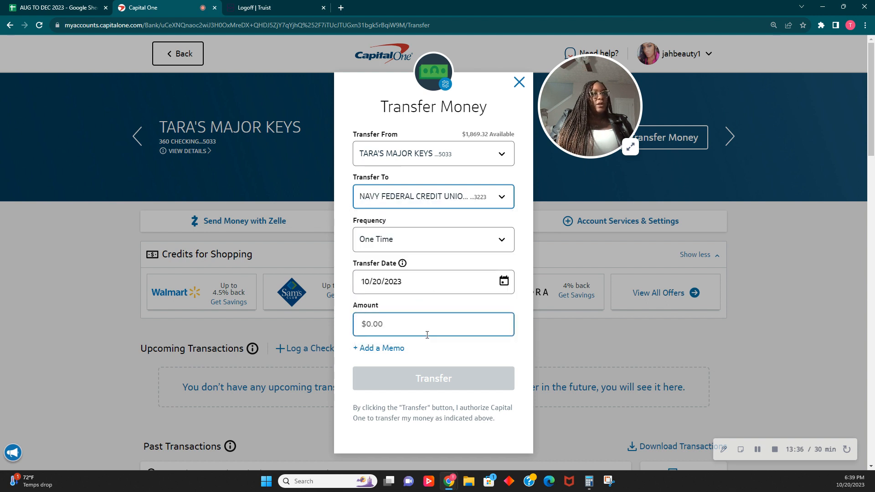
type("1.00")
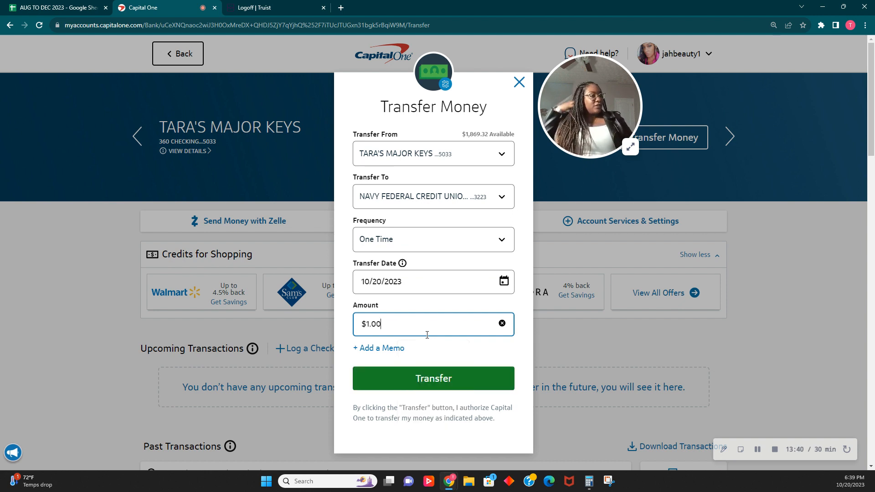
left_click(391, 348)
left_click(391, 365)
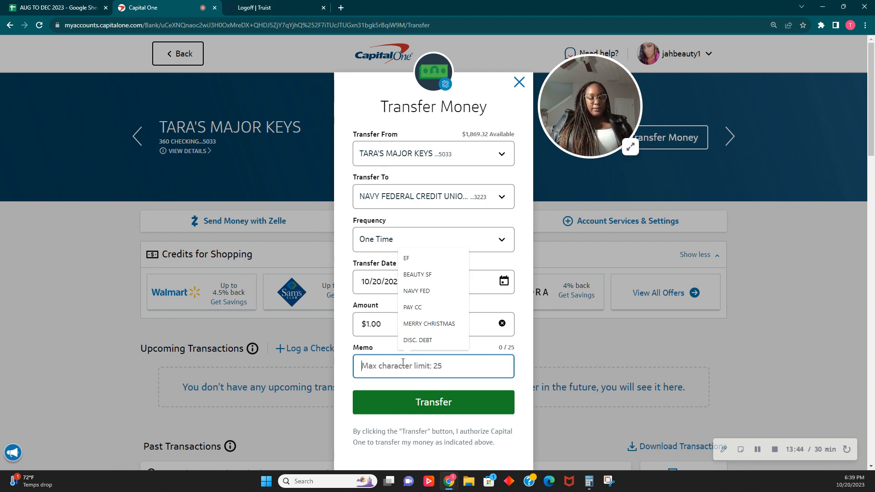
type("NAV")
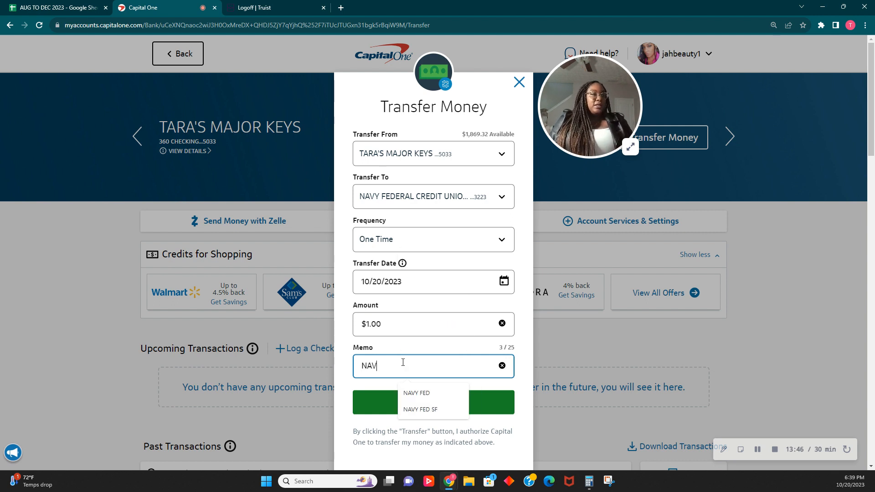
left_click(425, 412)
left_click(427, 413)
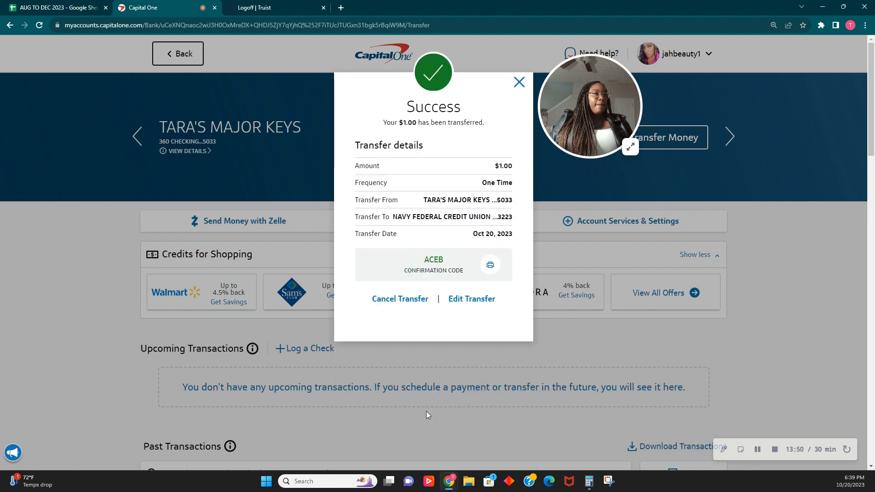
left_click(519, 83)
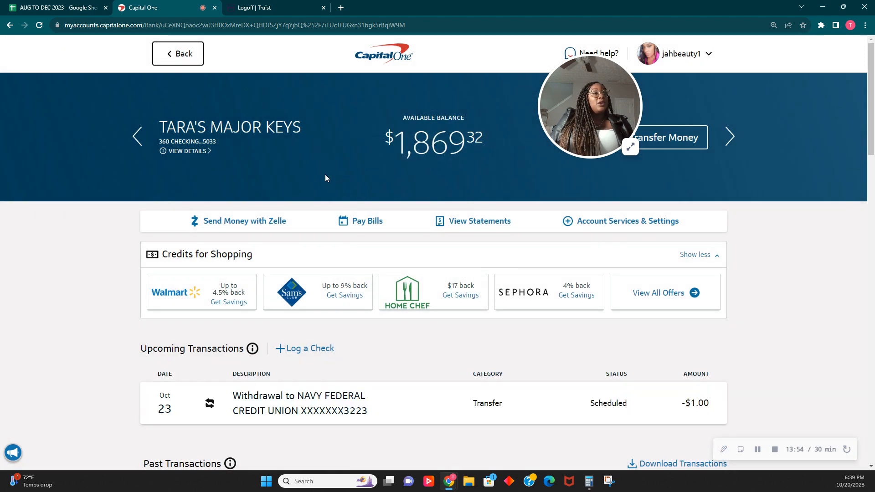
Step: Review the checking account's transactions, then switch to the budget sheet in Google Sheets and fill the NAVY FED/MHH amount for 10/20-11/02 light orange
scroll(447, 254, "down", 2)
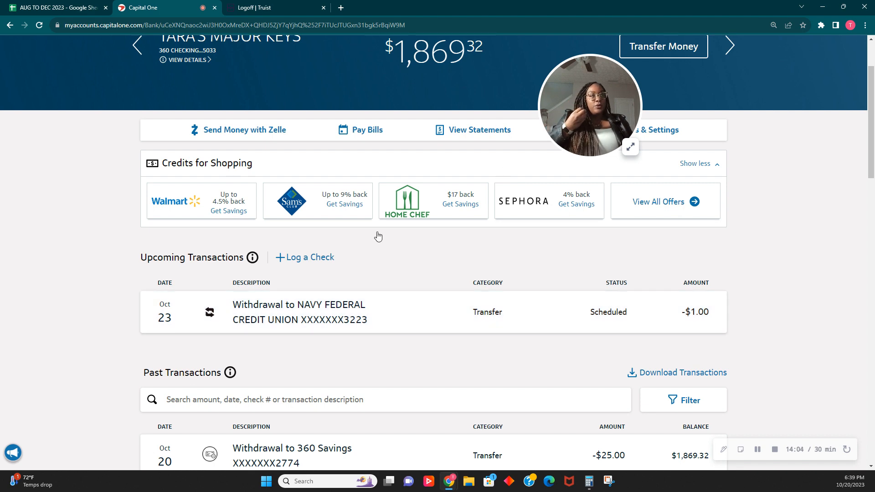
scroll(395, 327, "down", 4)
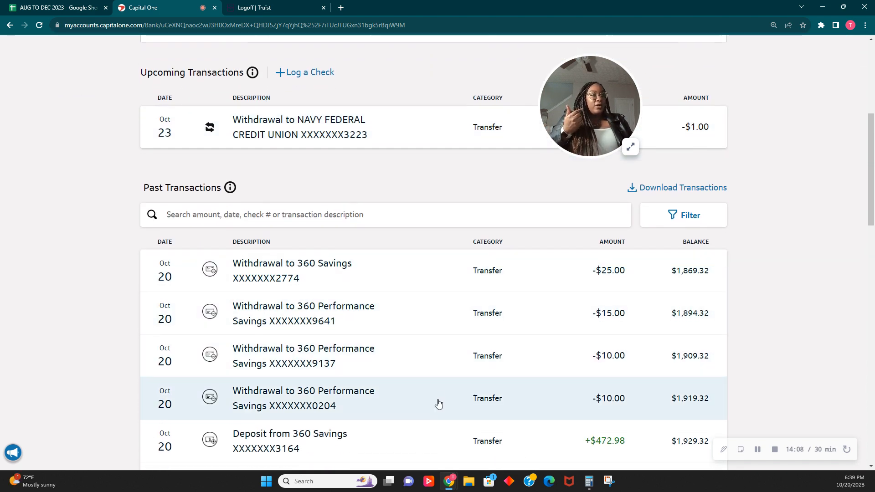
scroll(439, 403, "down", 1)
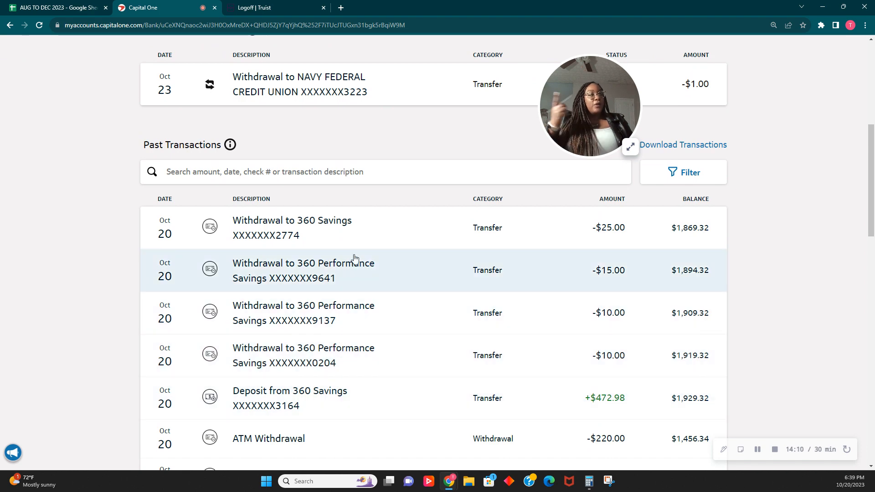
left_click(35, 3)
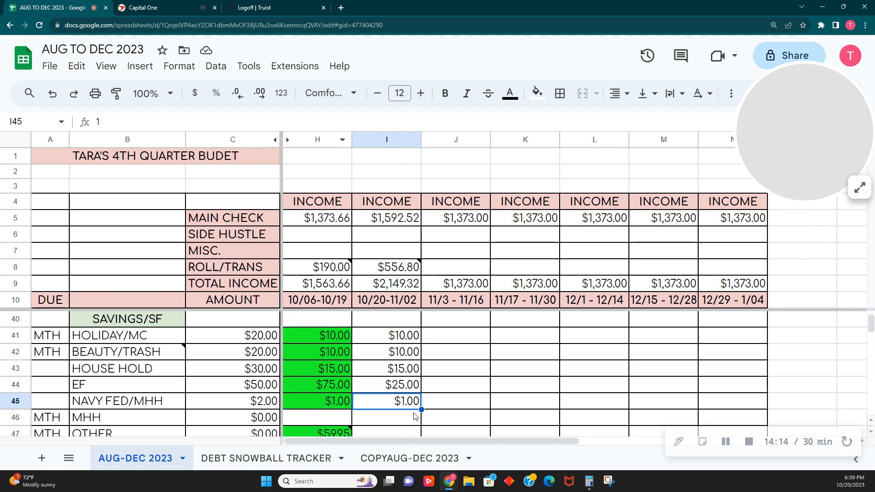
left_click(544, 94)
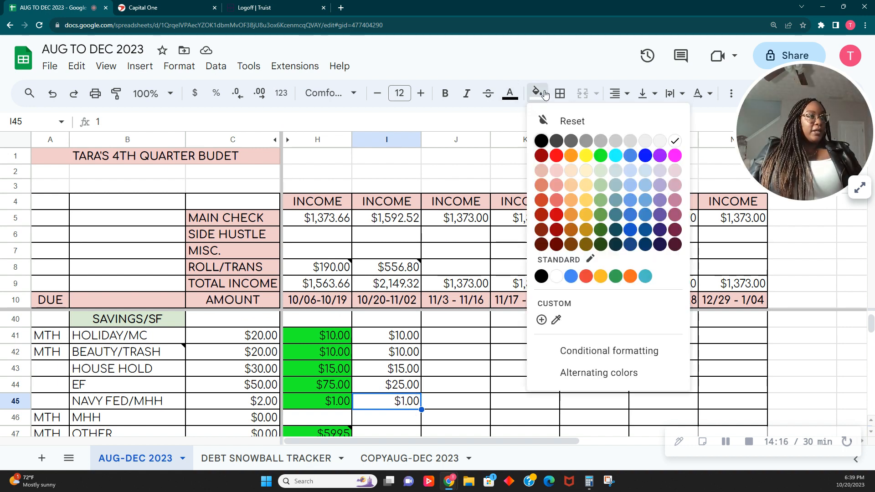
left_click(572, 173)
Step: Fill the 10/20-11/02 amounts for HOLIDAY/MC, BEAUTY/TRASH, HOUSE HOLD and EF (I41:I44) bright green
left_click_drag(387, 336, 387, 385)
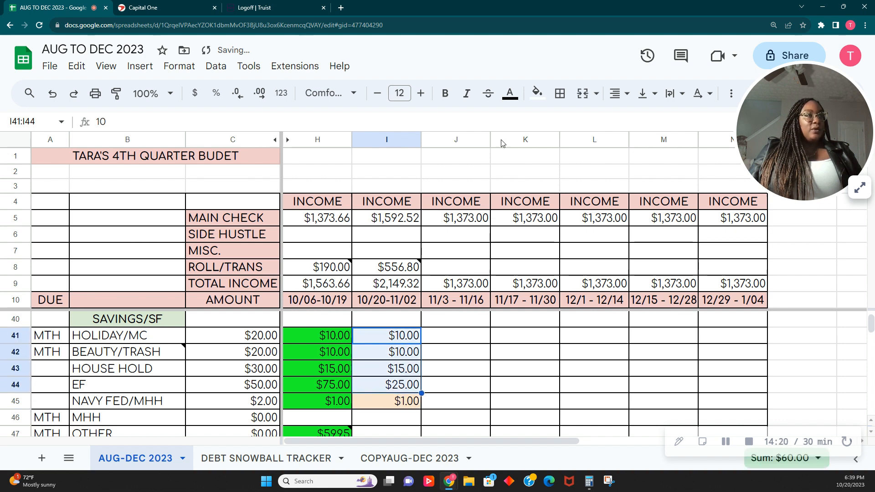
left_click(537, 94)
left_click(599, 155)
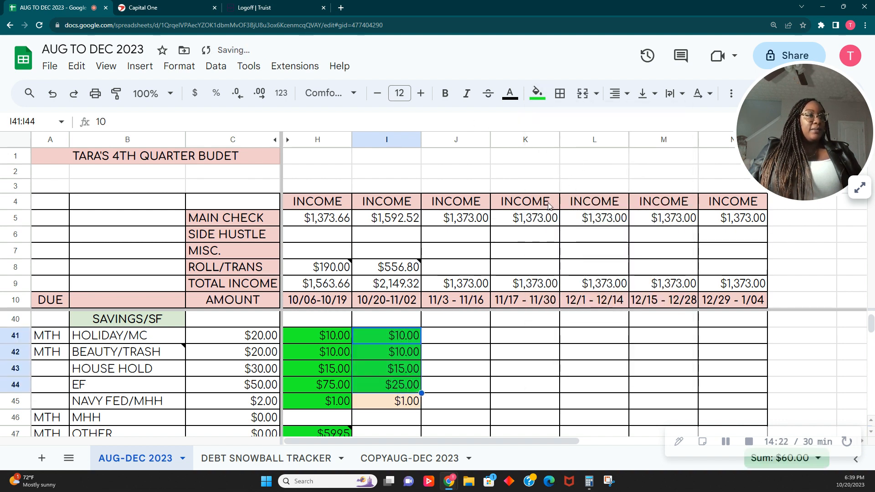
left_click(452, 354)
Step: Examine the 10/20-11/02 balance and the savings category rows, and select the OTHER label in B47
scroll(452, 355, "down", 4)
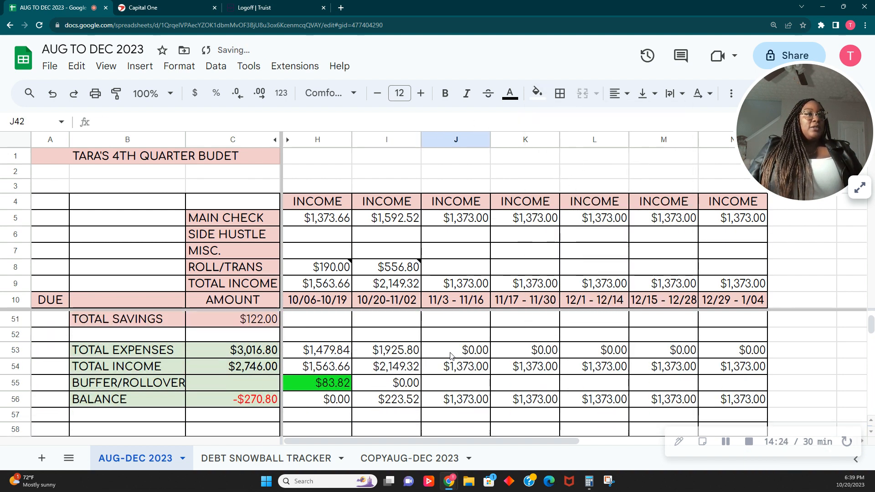
left_click(398, 406)
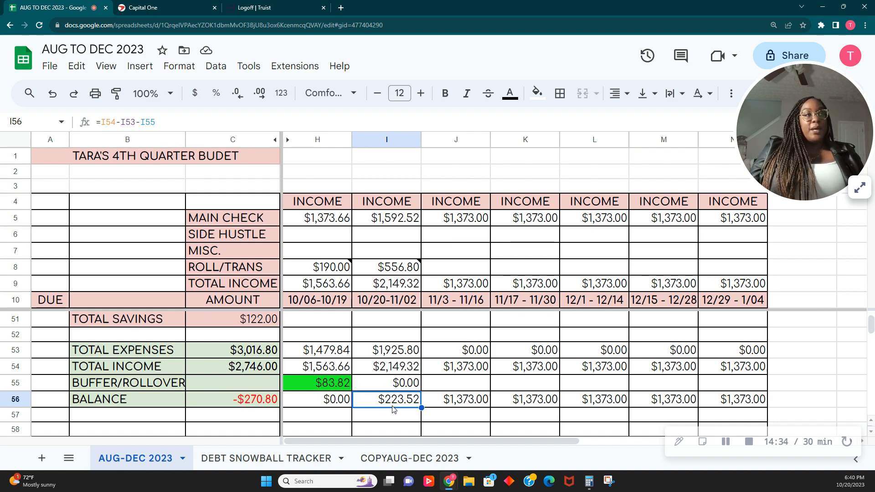
scroll(390, 404, "up", 5)
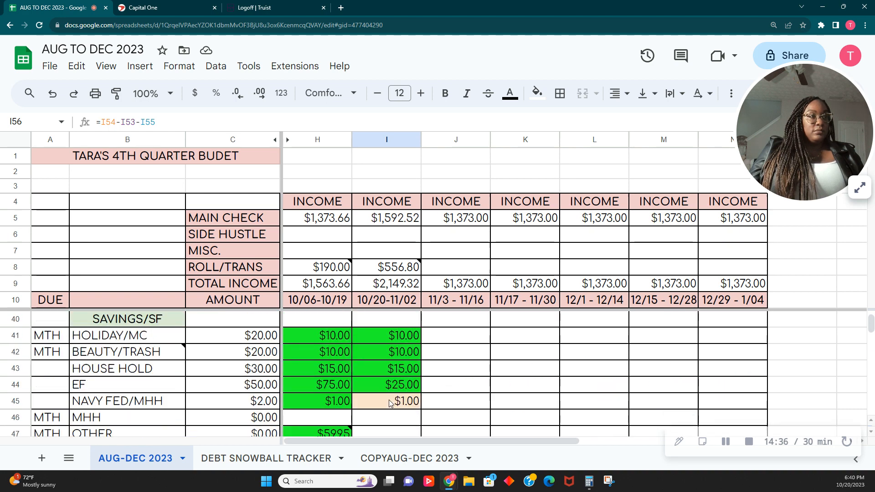
scroll(390, 404, "down", 2)
scroll(390, 403, "up", 1)
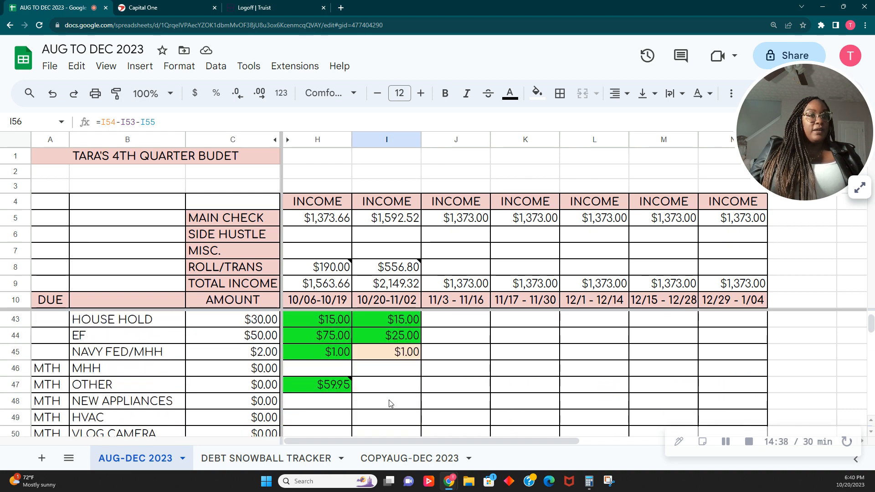
scroll(389, 403, "down", 4)
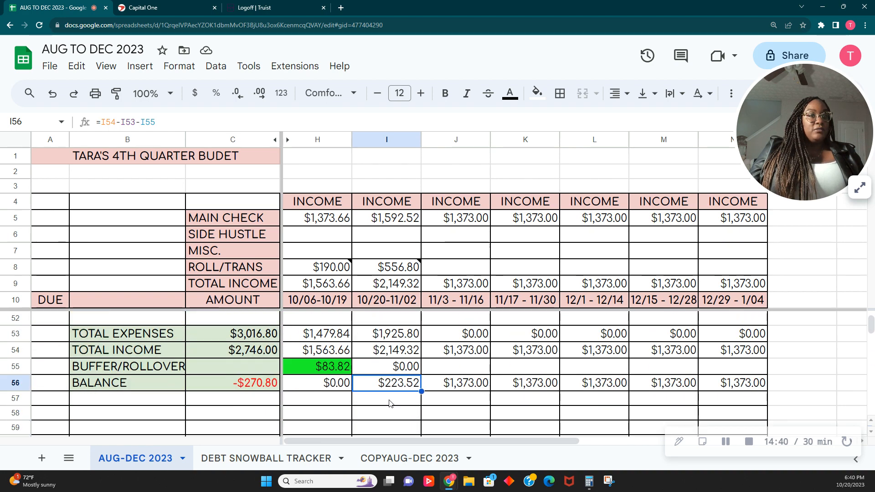
scroll(390, 404, "up", 2)
scroll(390, 403, "up", 1)
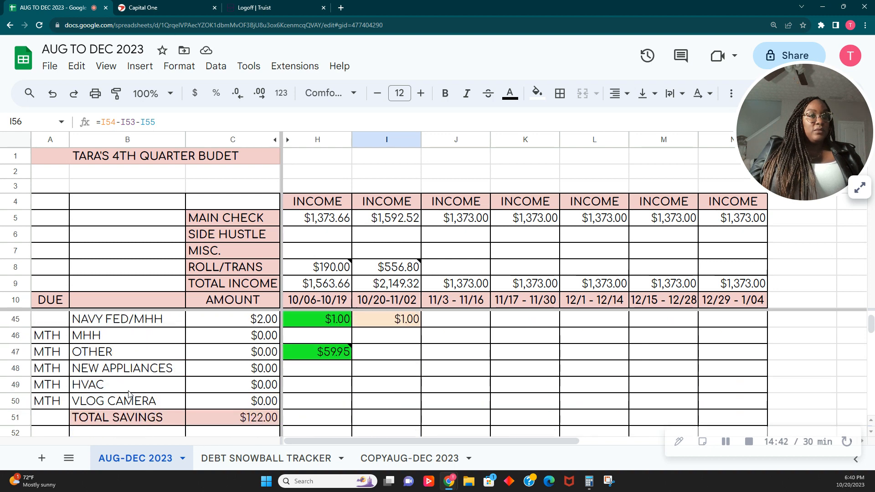
scroll(129, 395, "up", 1)
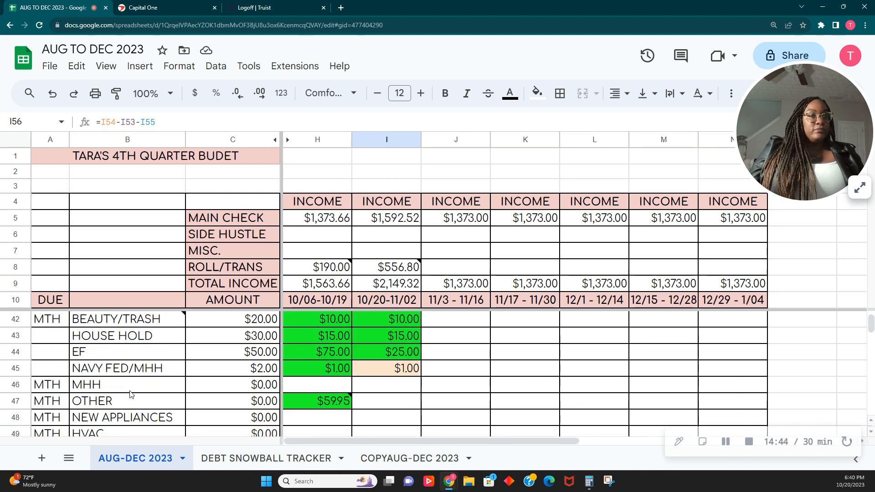
scroll(130, 395, "up", 1)
scroll(130, 395, "down", 1)
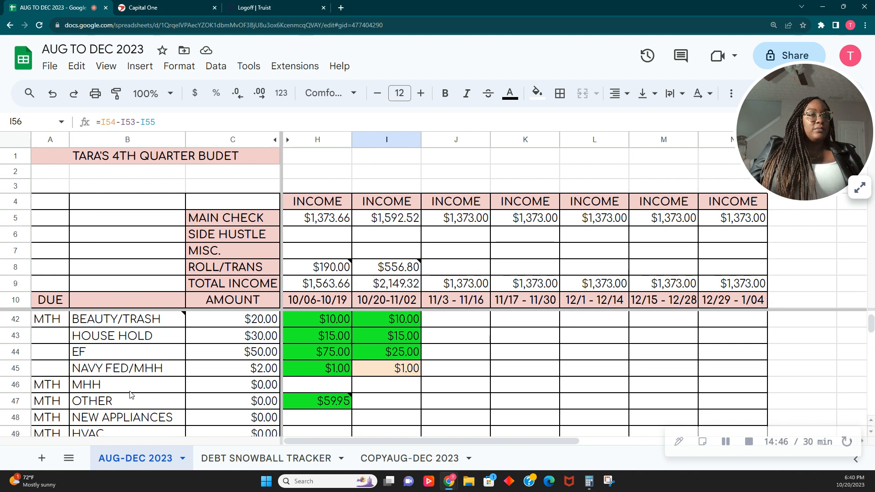
scroll(131, 395, "down", 1)
left_click(138, 384)
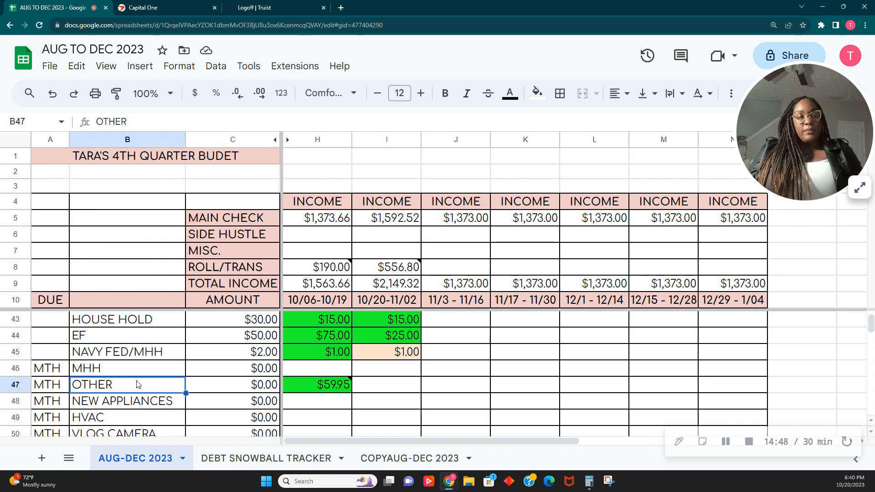
Step: Try labelling the savings category in B47 MEDICAL, and restore its OTHER label
type("MEDICAL")
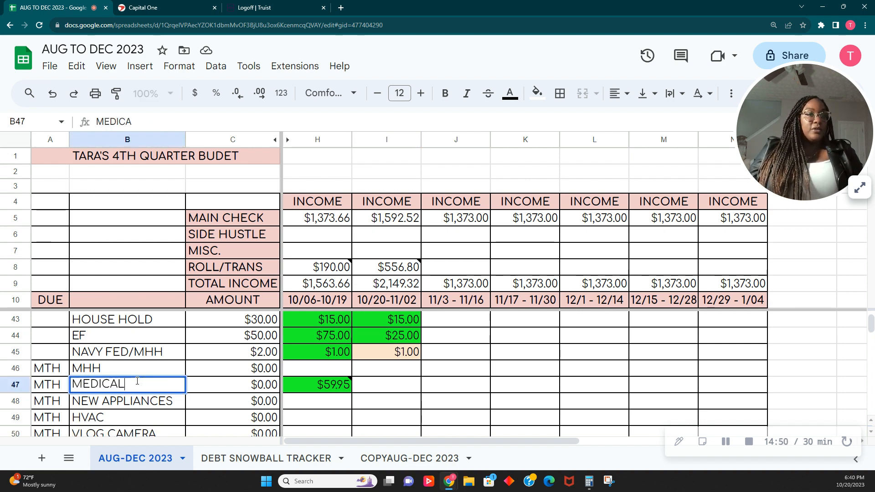
key("Tab")
key("Tab")
key("Tab")
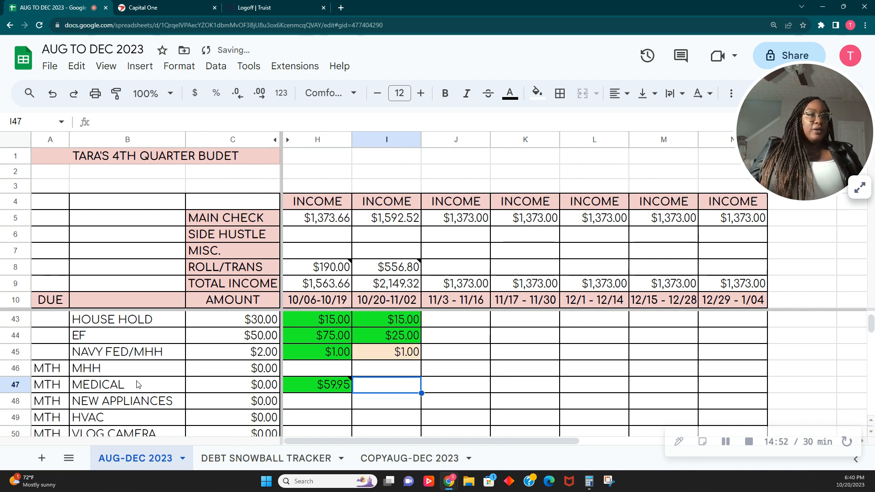
key("Left")
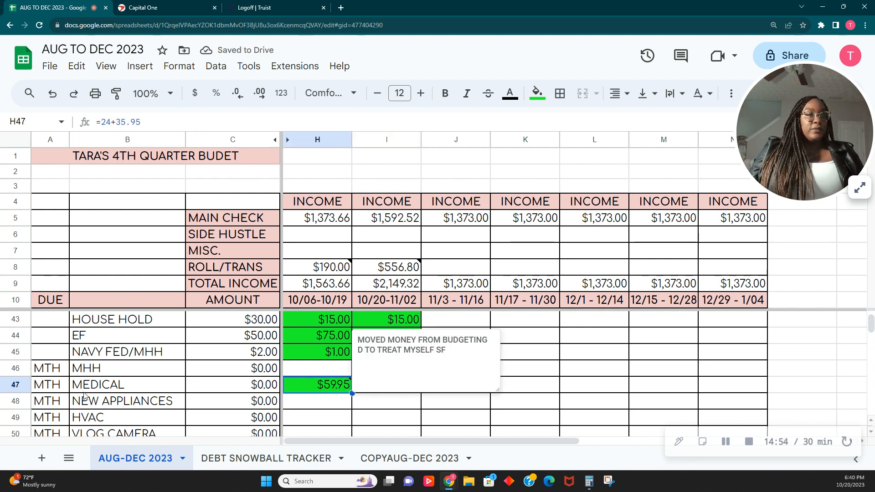
left_click(85, 389)
type("OTHER")
key("Tab")
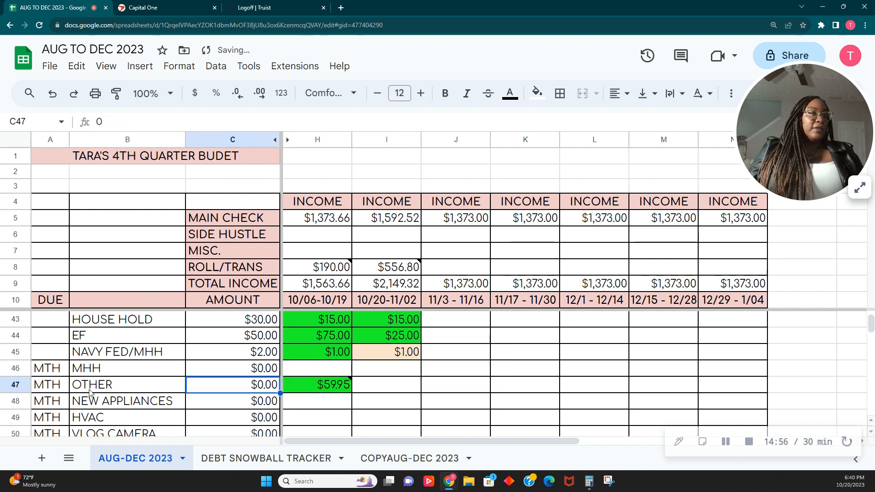
Step: Enter 200 as the 10/20-11/02 amount for the OTHER category in I47
key("Tab")
key("Tab")
type("200")
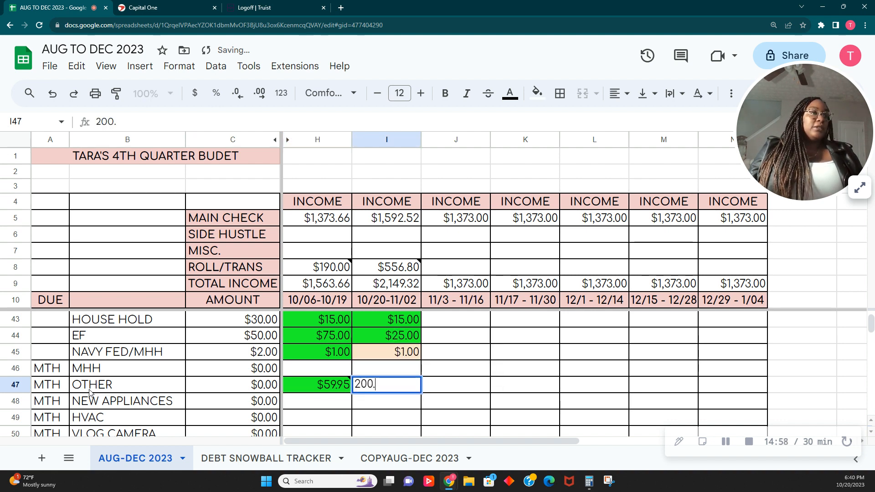
type(".")
key("Tab")
Step: Attach a note to I47 reading MEDICAL SINKING FUND / BECAUSE WORK GAVE HAVE OF THE ALLOWANCE
right_click(409, 390)
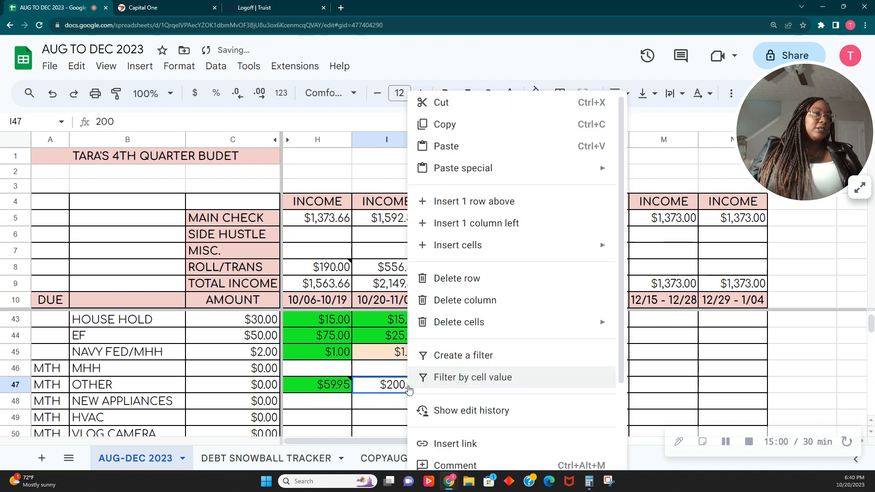
scroll(474, 401, "down", 3)
left_click(482, 383)
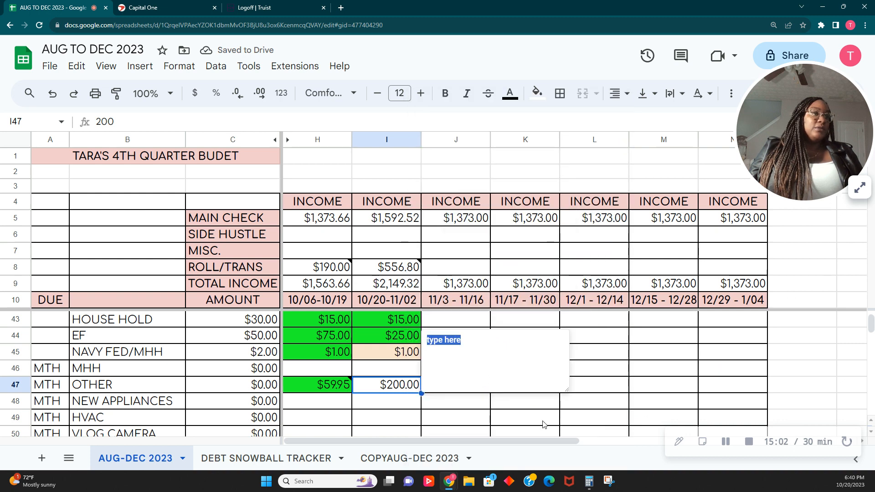
type("MEDICAL SINKING FUND")
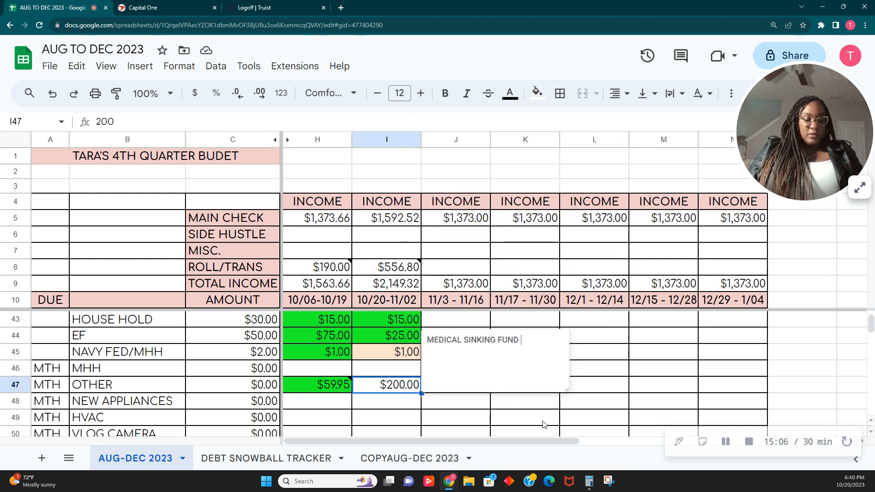
type(" / BECAUSE WORK GAVE HAVE OF THE A")
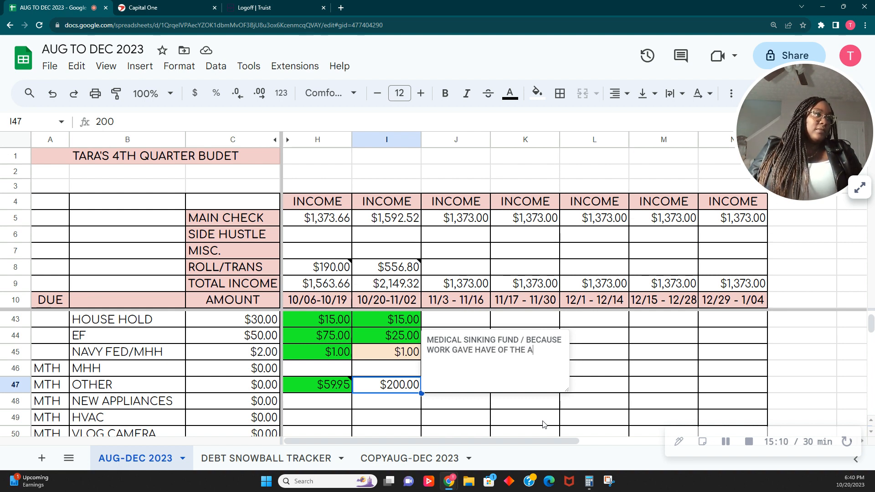
type("LLOWANCE")
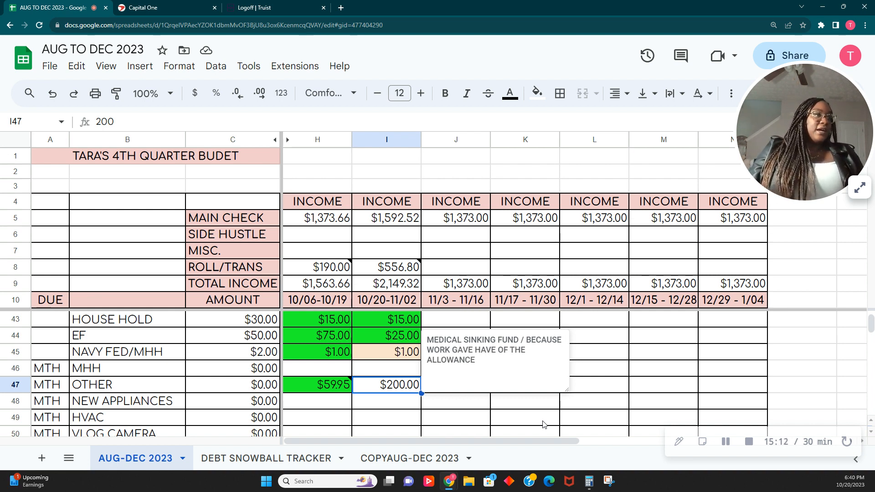
left_click(571, 371)
left_click(407, 388)
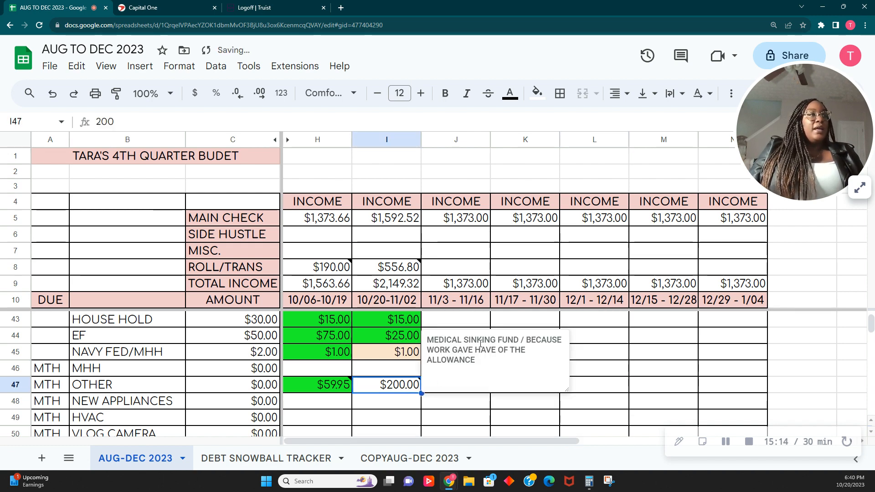
Step: Switch to Capital One and choose HEALTH IS WEALTH as the destination account for a one-time transfer from checking
left_click(148, 8)
scroll(461, 220, "up", 7)
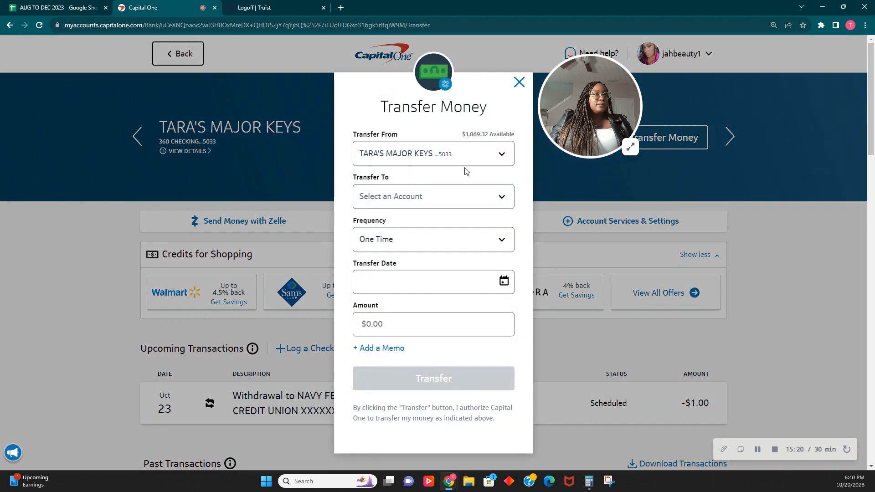
left_click(472, 193)
scroll(438, 263, "down", 2)
scroll(438, 263, "down", 5)
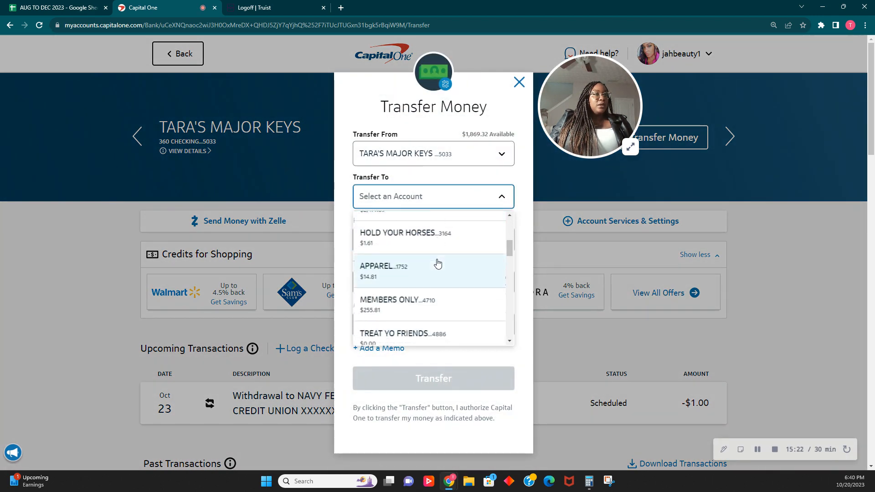
scroll(437, 263, "up", 6)
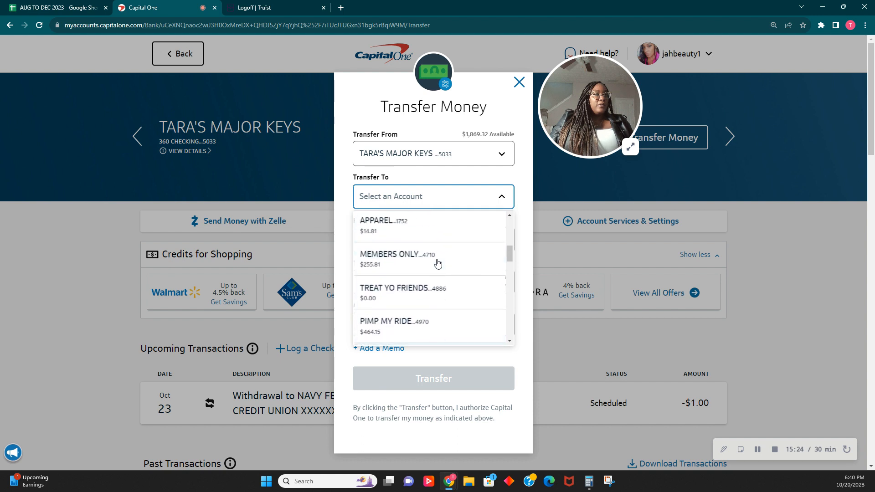
scroll(437, 263, "up", 2)
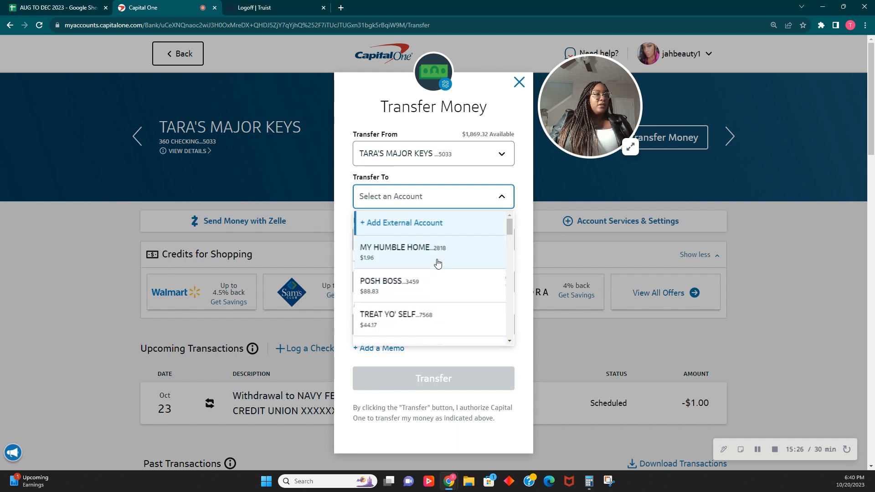
scroll(438, 264, "down", 5)
scroll(438, 265, "down", 5)
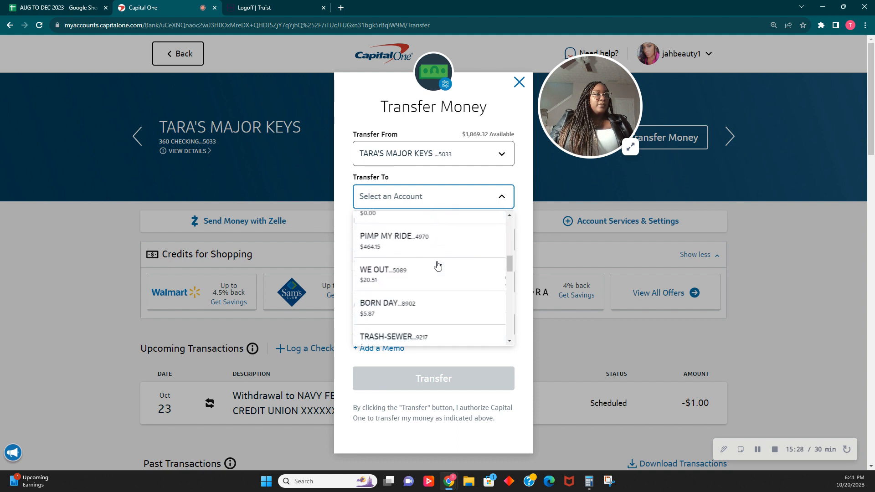
scroll(438, 269, "down", 3)
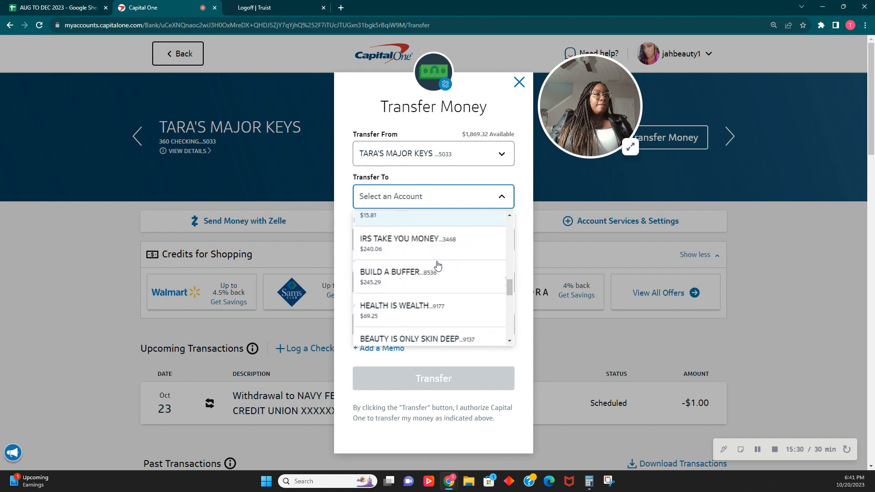
left_click(438, 275)
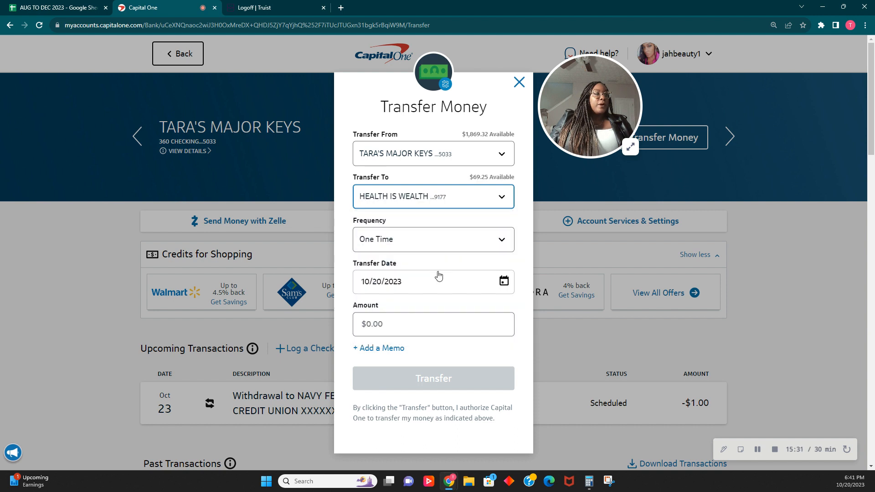
Step: Submit the HEALTH IS WEALTH transfer for $200.00 with the memo MEDICAL FUND and close the confirmation
left_click(439, 323)
type("200.00")
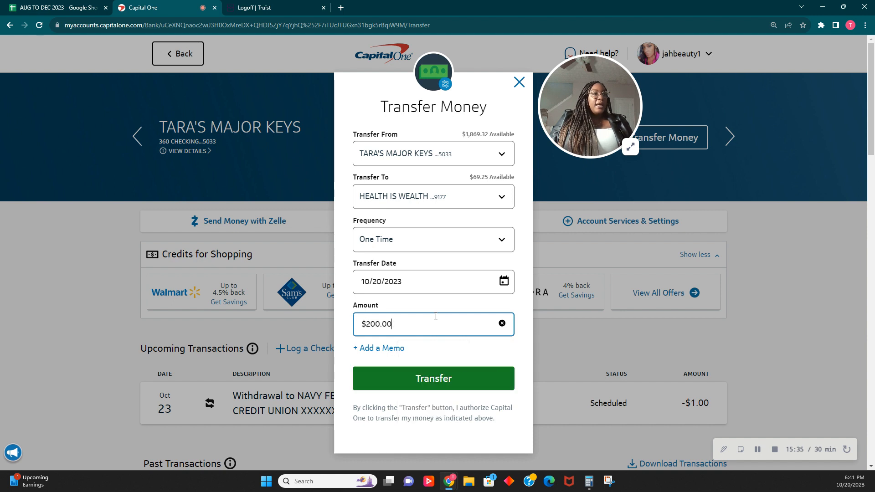
left_click(402, 347)
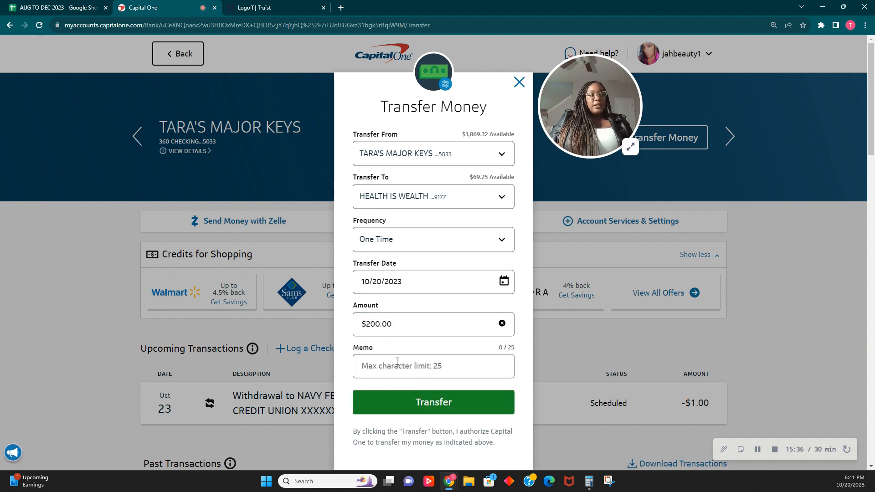
left_click(397, 367)
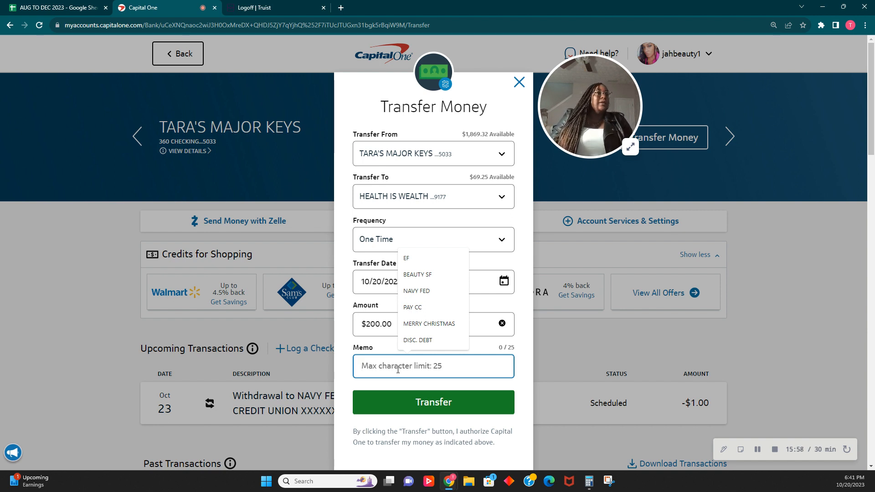
type("MEDICA")
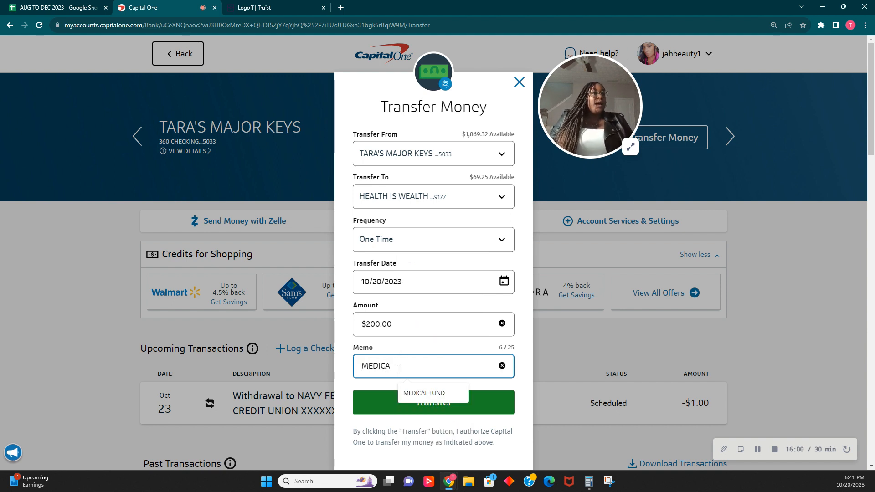
left_click(424, 393)
left_click(439, 403)
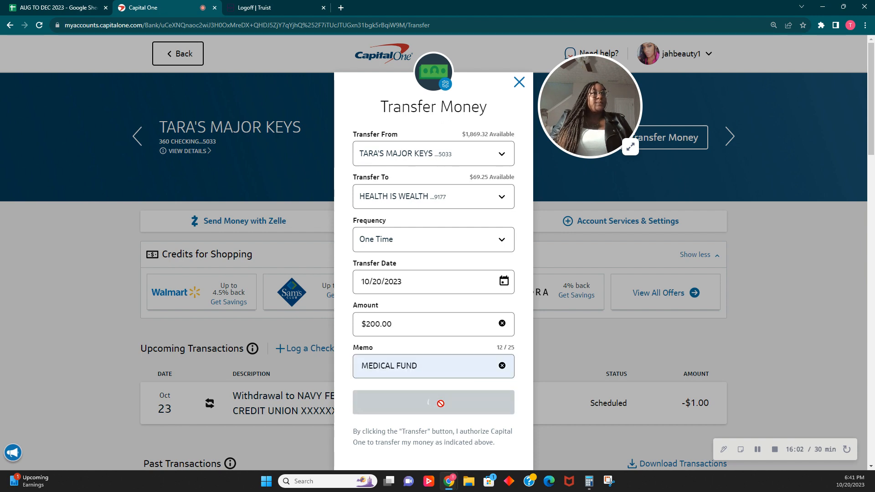
left_click(519, 84)
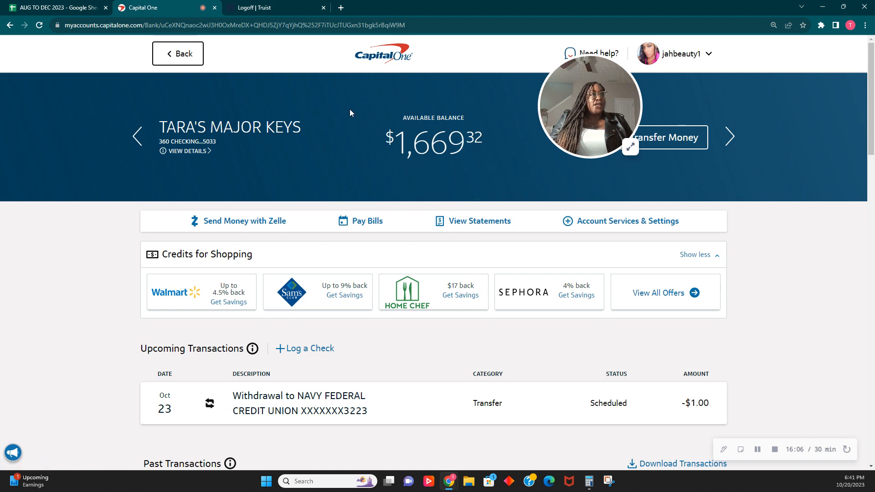
Step: Return to the account summary and open the HEALTH IS WEALTH savings account to review its balance and past transactions
left_click(390, 70)
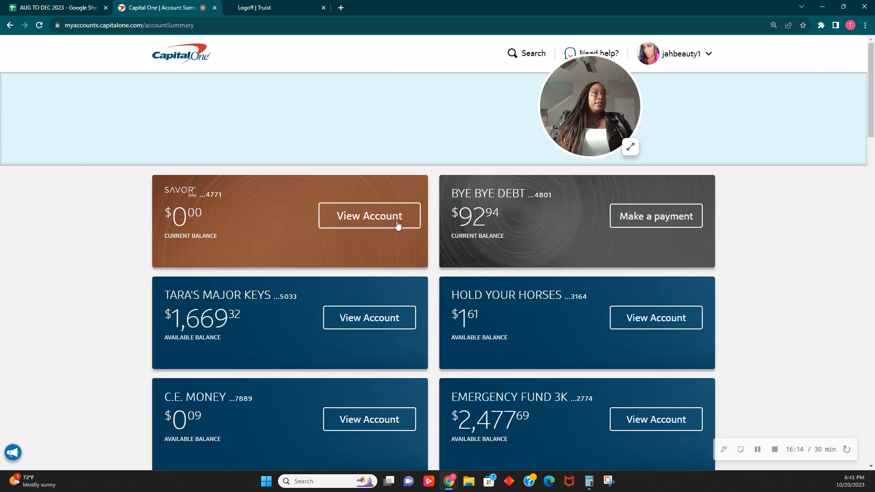
scroll(429, 242, "down", 5)
left_click(204, 307)
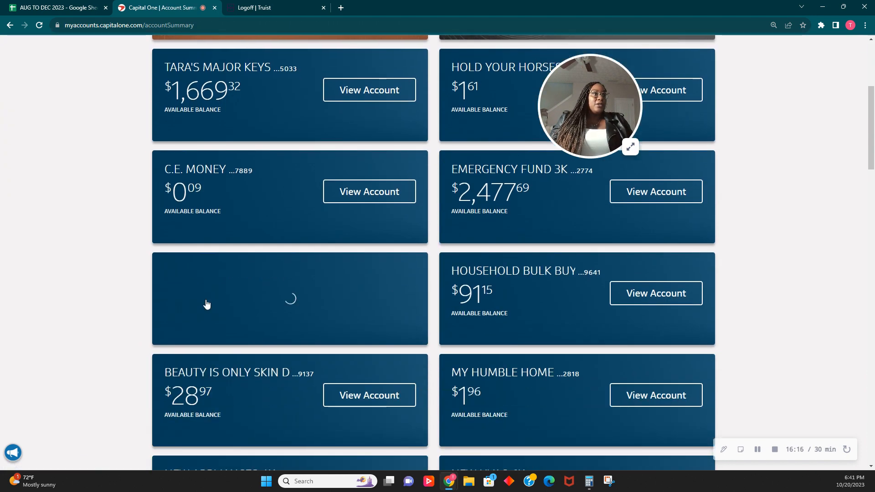
scroll(294, 274, "down", 3)
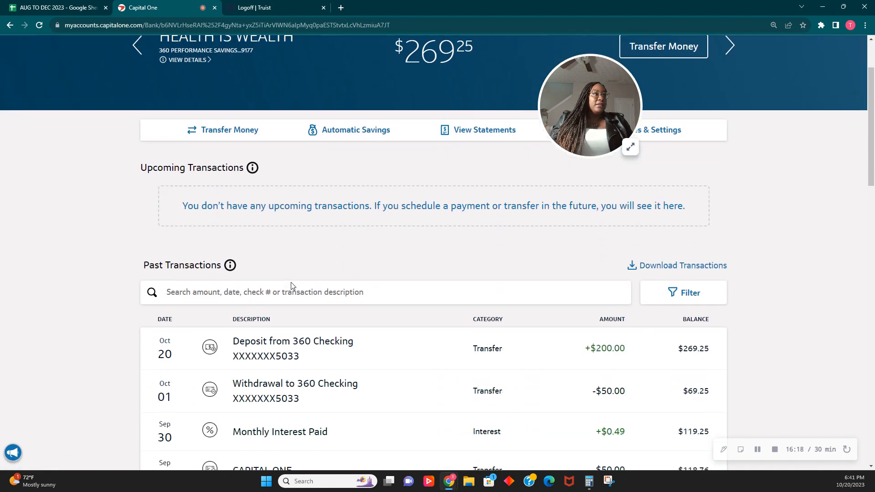
scroll(303, 287, "up", 3)
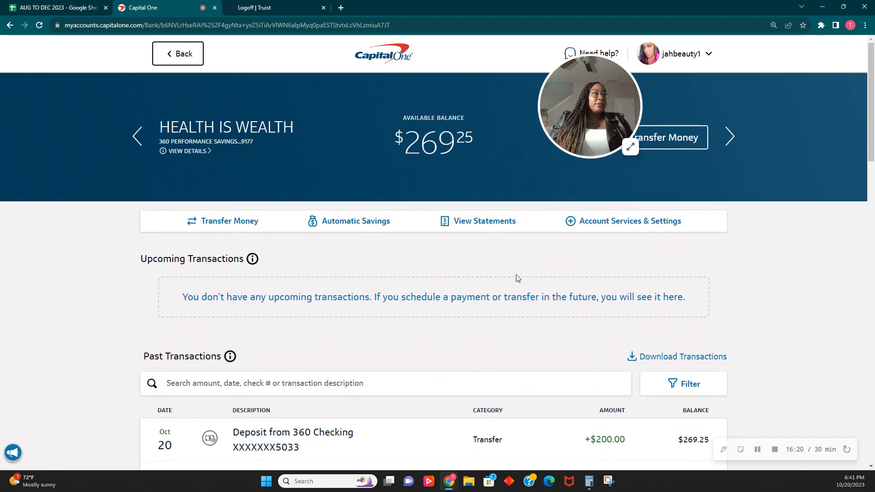
scroll(518, 279, "down", 3)
scroll(336, 325, "up", 3)
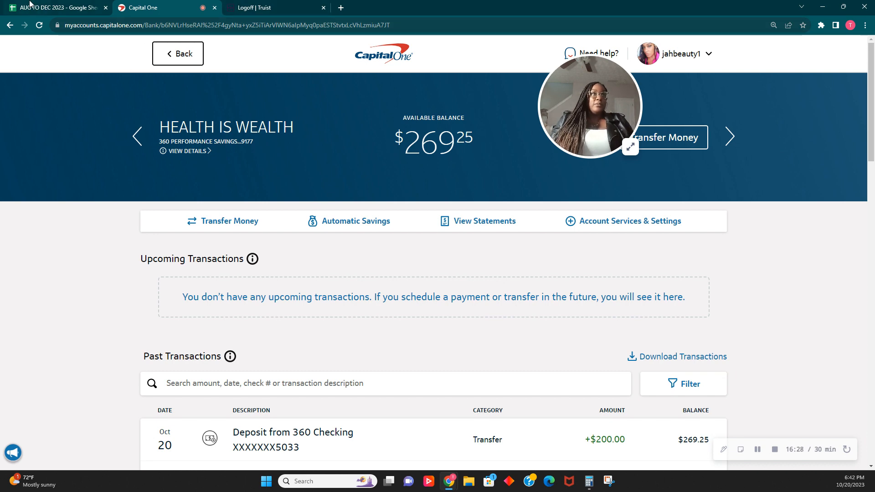
Step: Switch to the budget sheet in Google Sheets and fill the OTHER amount for 10/20-11/02 (I47) bright green
left_click(29, 5)
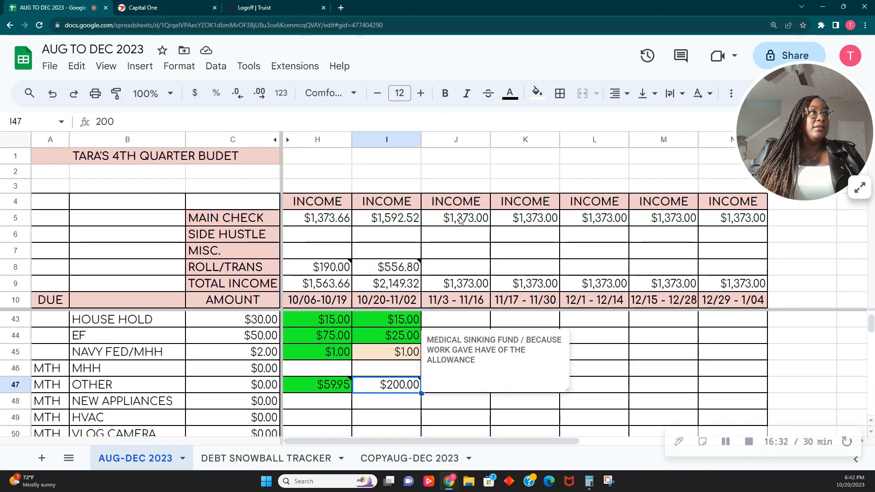
left_click(538, 93)
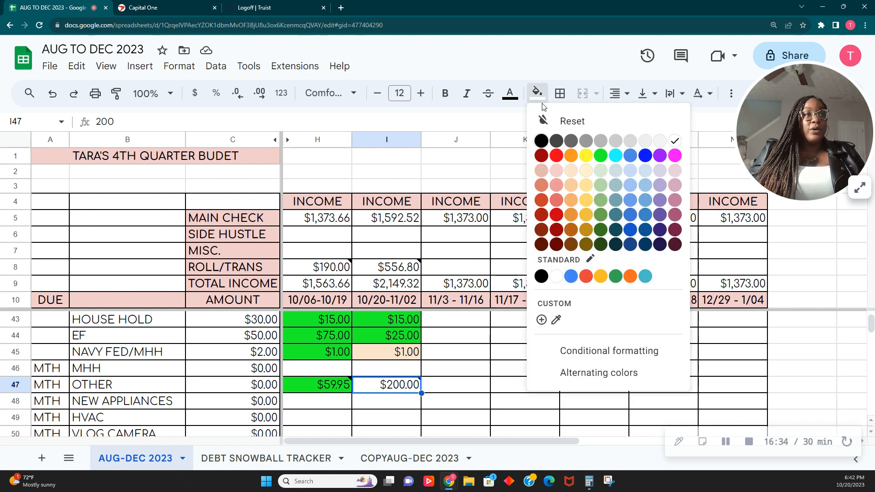
left_click(604, 158)
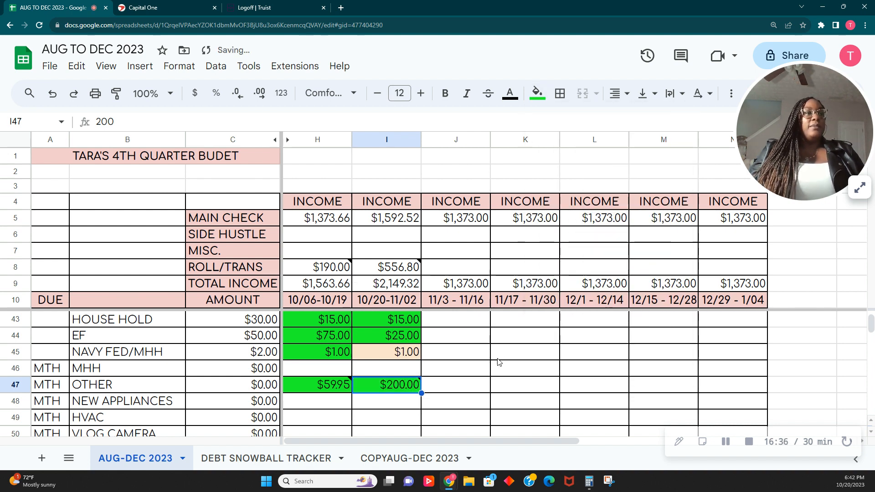
Step: Set the BUFFER/ROLLOVER amount for 10/20-11/02 (I55) to 23.52
scroll(465, 385, "down", 4)
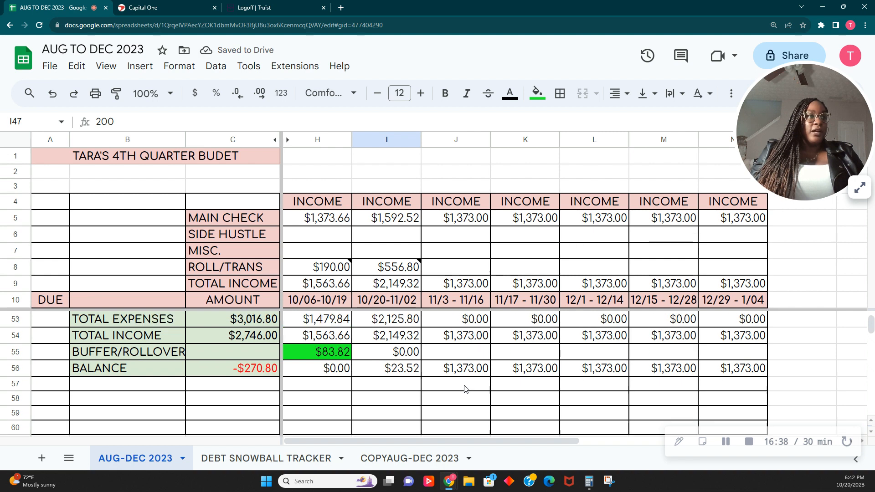
scroll(465, 388, "up", 3)
scroll(453, 397, "down", 2)
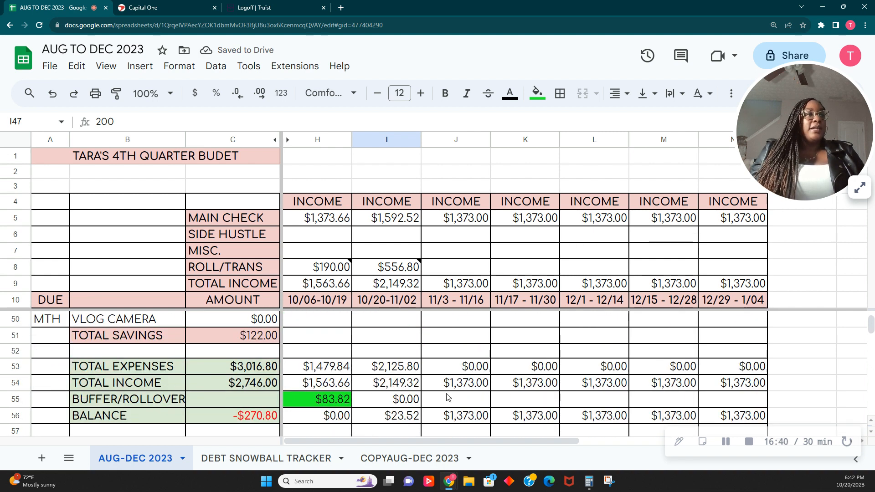
left_click(404, 422)
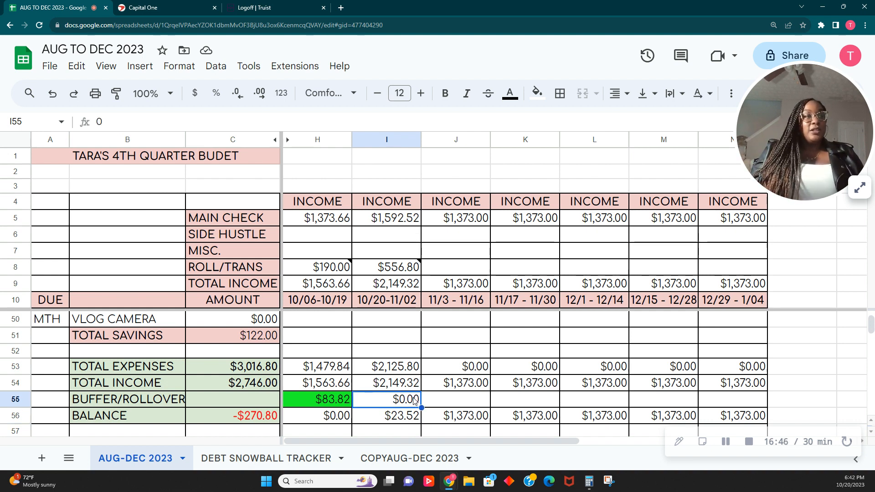
type("23.52")
key("Tab")
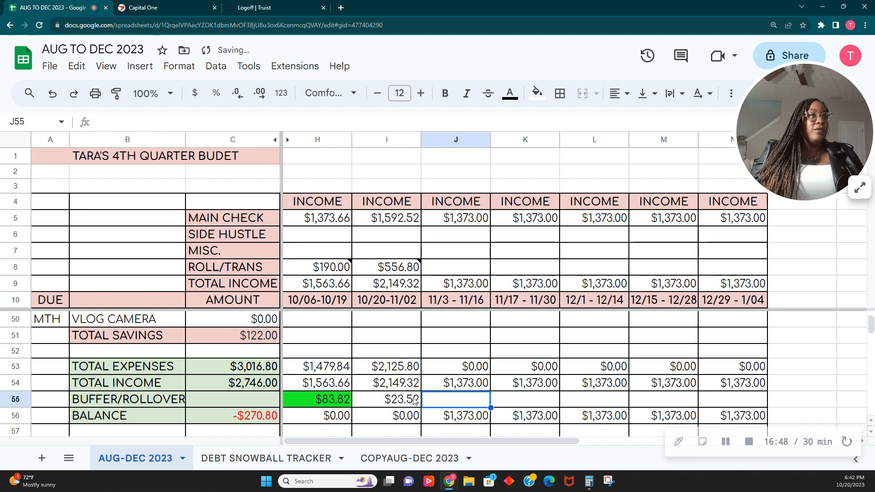
Step: Fill the 10/20-11/02 BUFFER/ROLLOVER cell (I55) with light orange
left_click(405, 404)
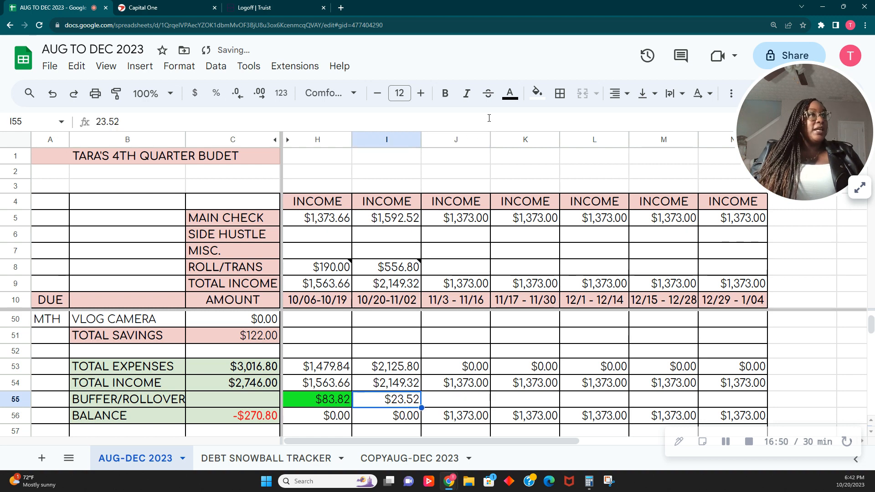
left_click(537, 93)
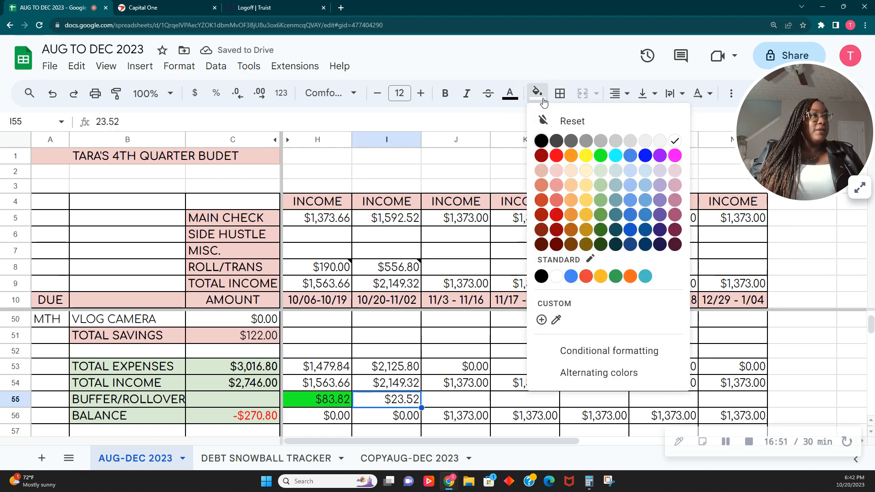
left_click(571, 170)
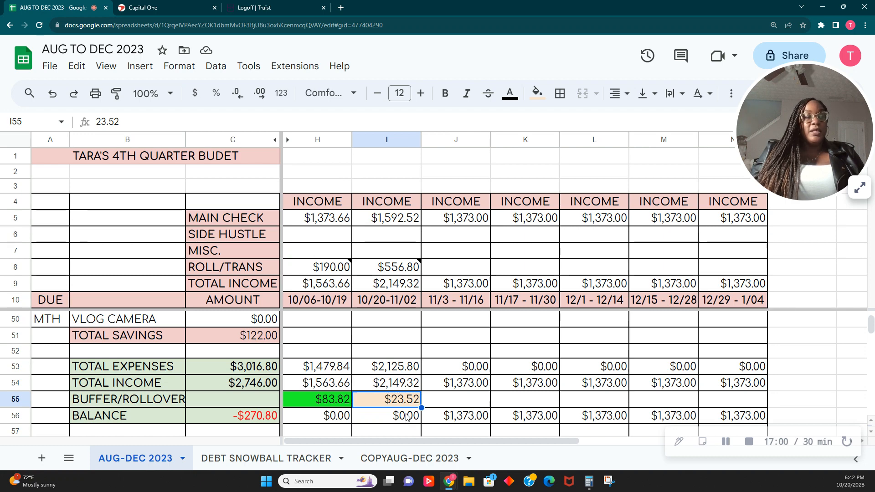
Step: Review the color-coded 10/20-11/02 amounts and check the balance formula in I56
scroll(407, 417, "up", 1)
scroll(407, 418, "up", 12)
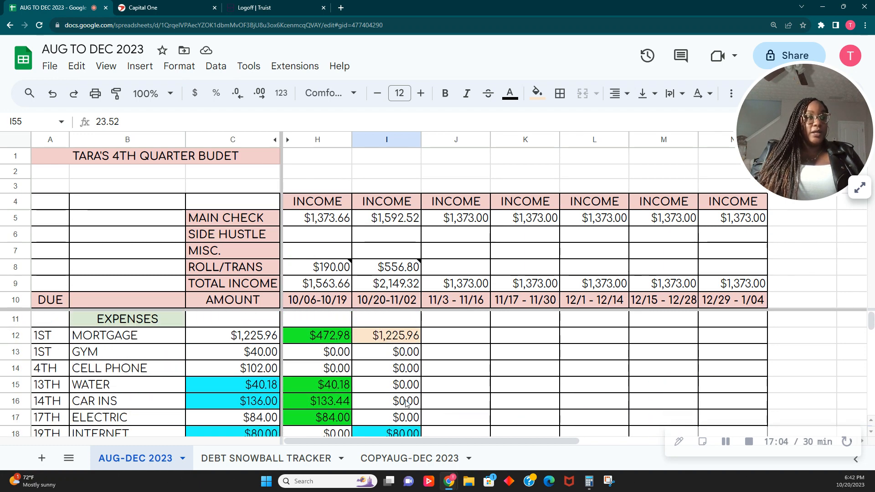
scroll(408, 403, "down", 14)
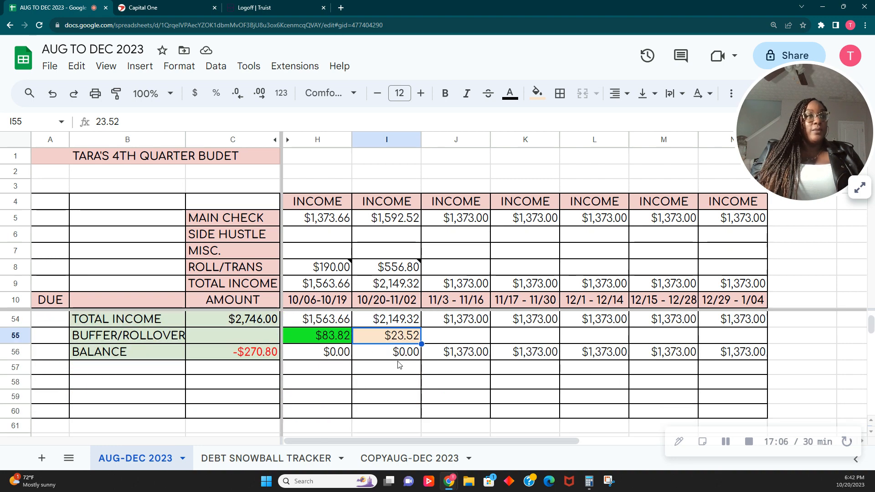
left_click(413, 358)
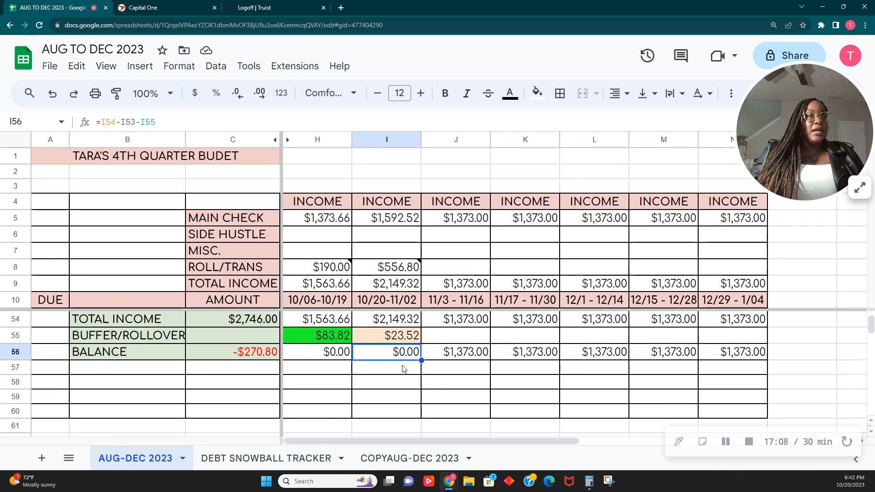
scroll(404, 370, "up", 9)
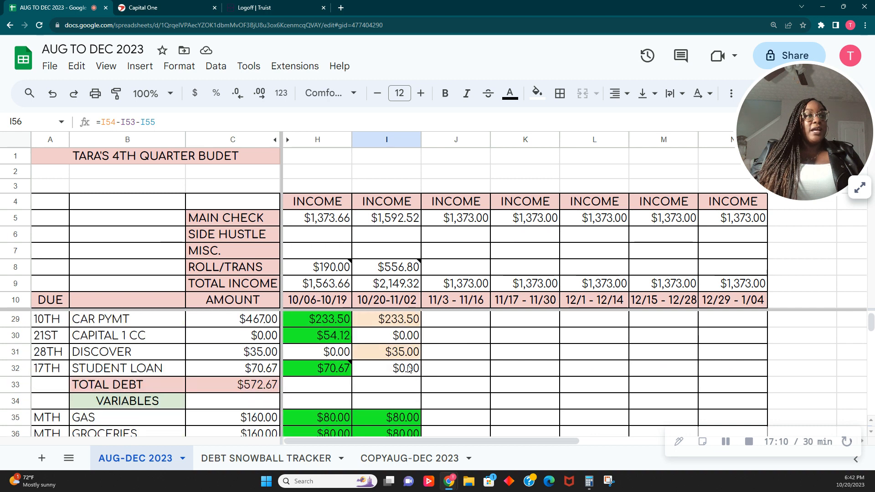
scroll(408, 370, "up", 6)
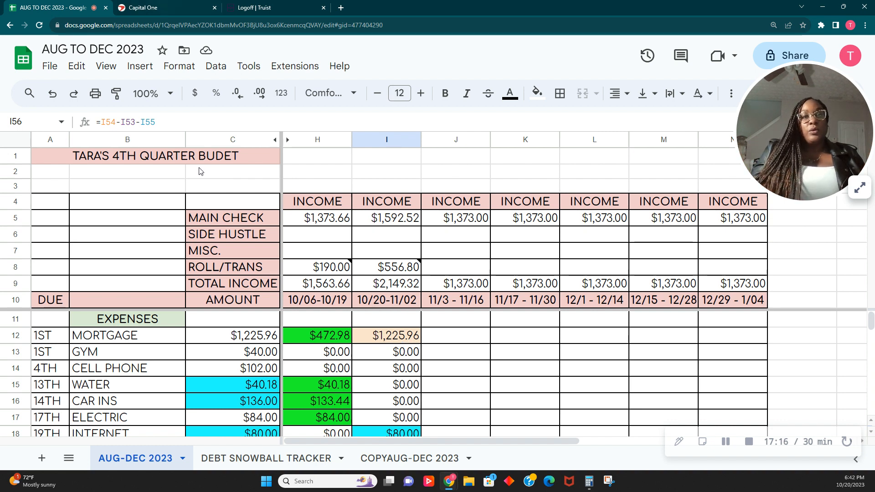
Step: Open Calculator and add the outstanding 10/20-11/02 expenses: mortgage 1225.96, internet 80, security 27.14 and security equipment 43.20
left_click(589, 481)
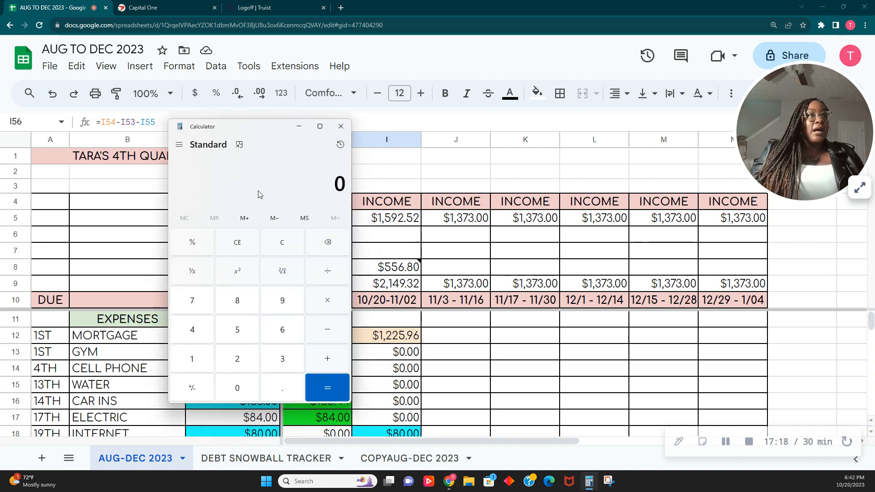
left_click_drag(242, 137, 540, 90)
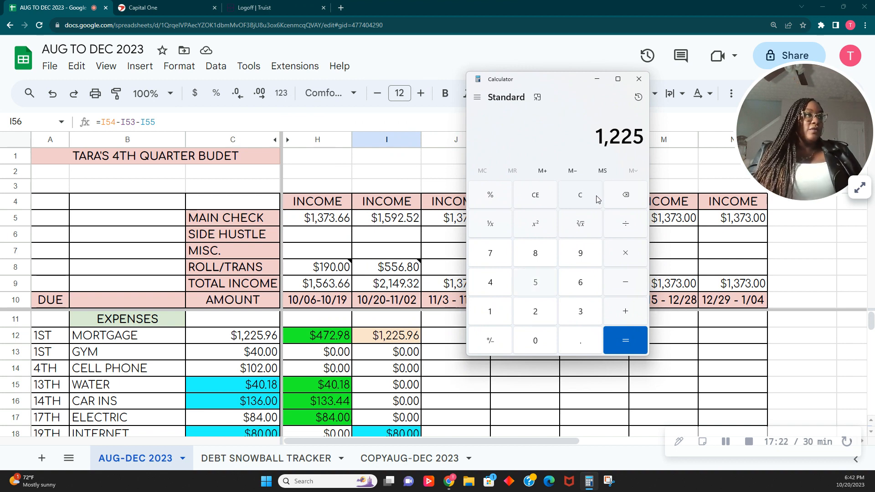
type(".96")
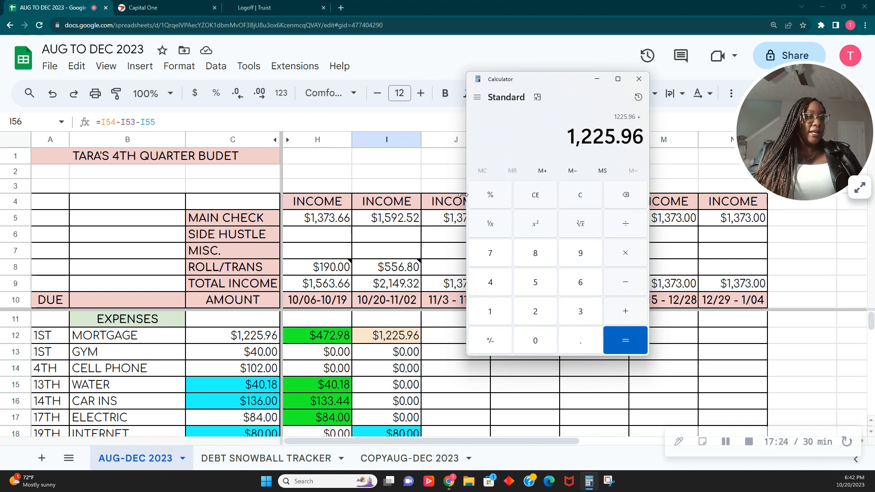
type("80+")
scroll(213, 294, "down", 2)
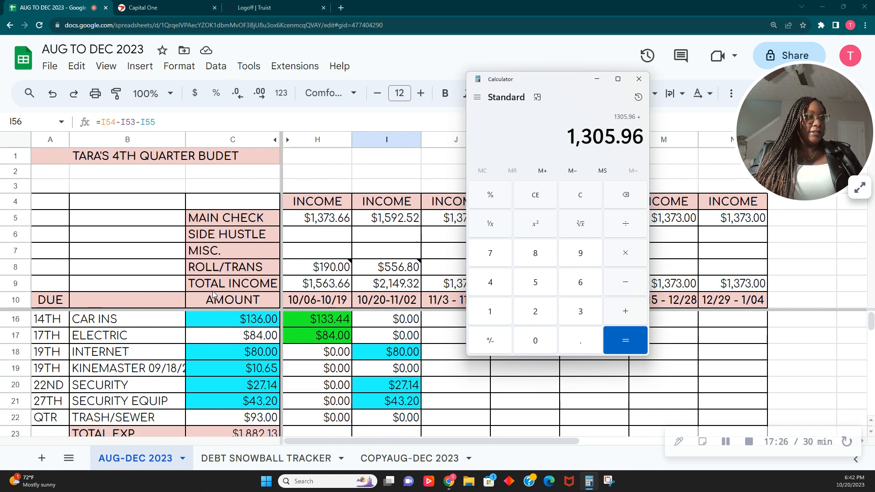
scroll(213, 294, "down", 2)
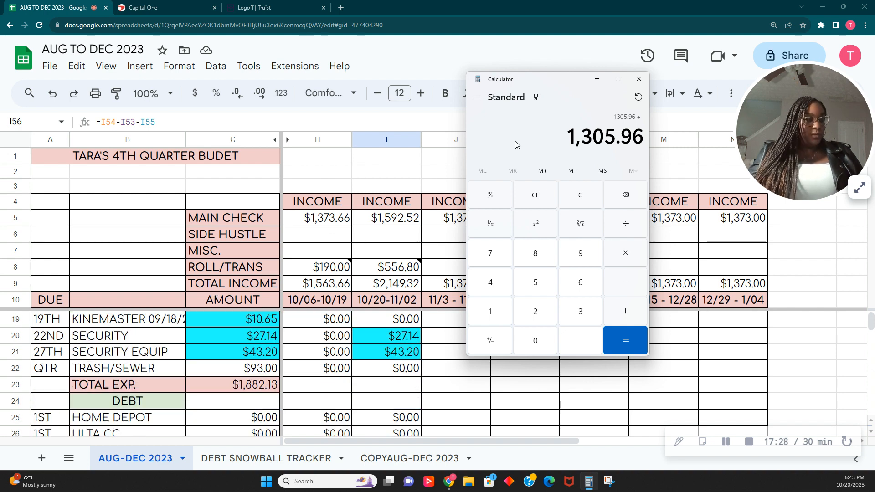
type("27.14")
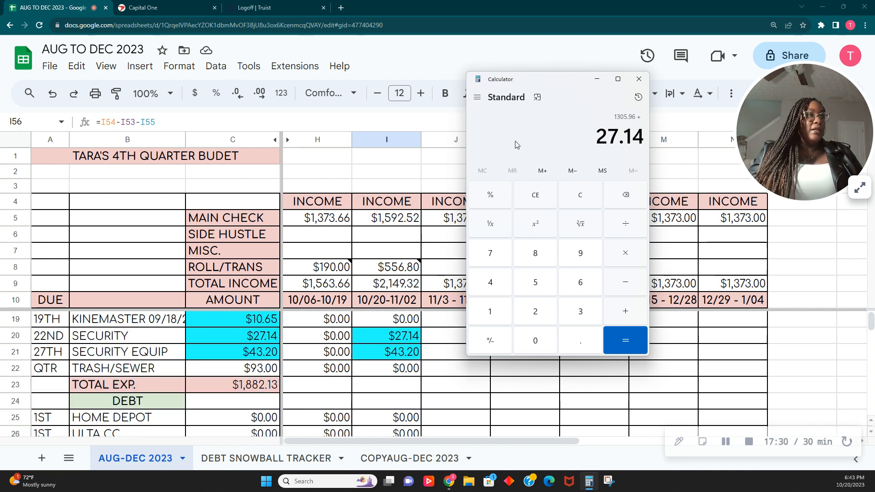
type("+43.20+")
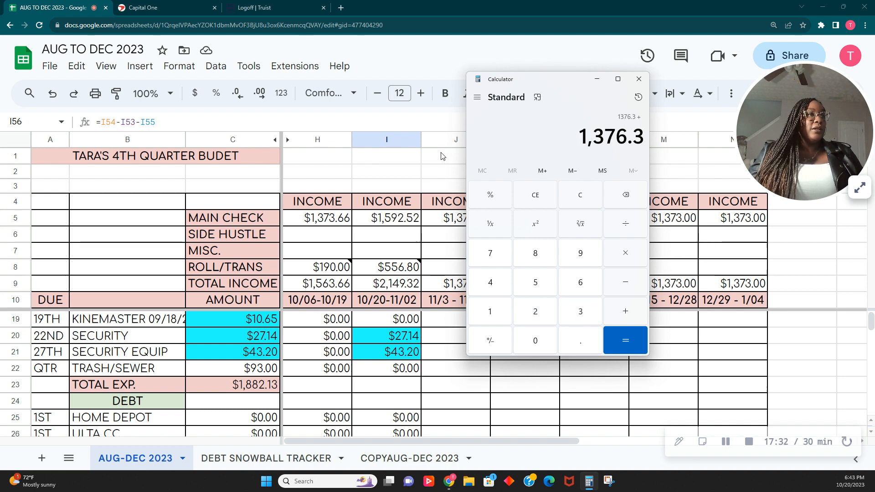
Step: Add the car payment 233.50, Discover 35, Navy Fed 1 and rollover 23.52 to the running sum and total it
scroll(264, 255, "down", 4)
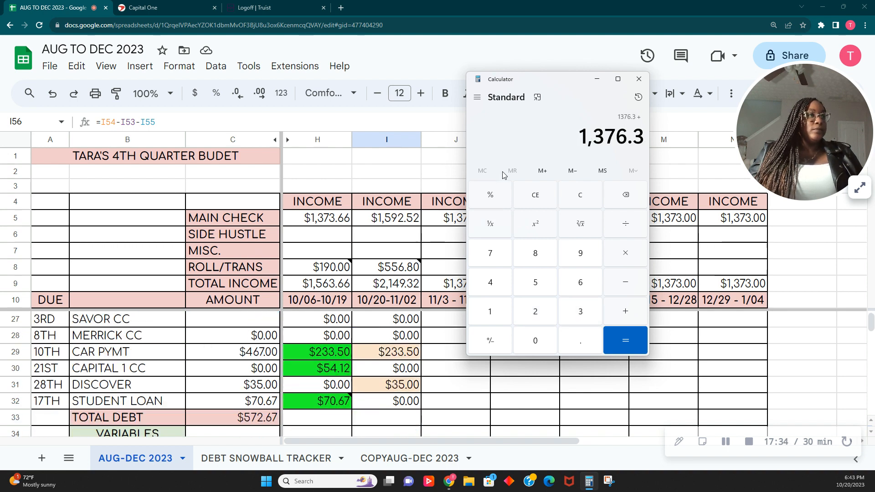
type("233.50")
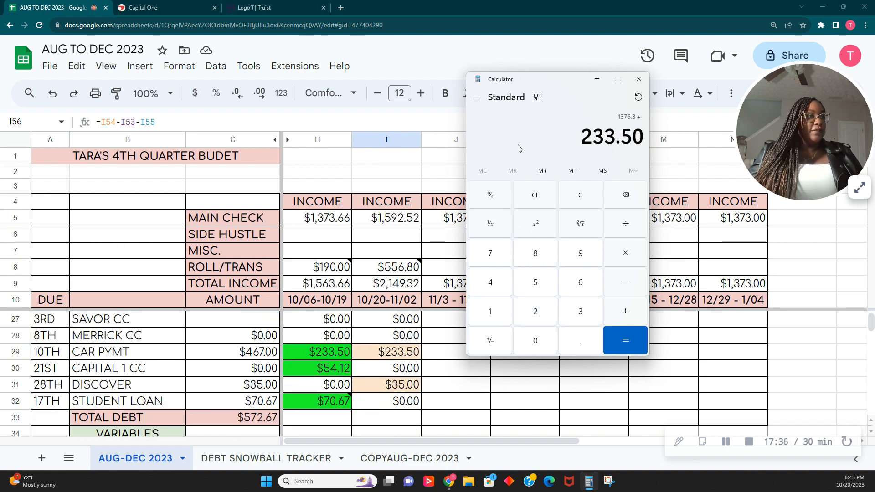
type("+35+")
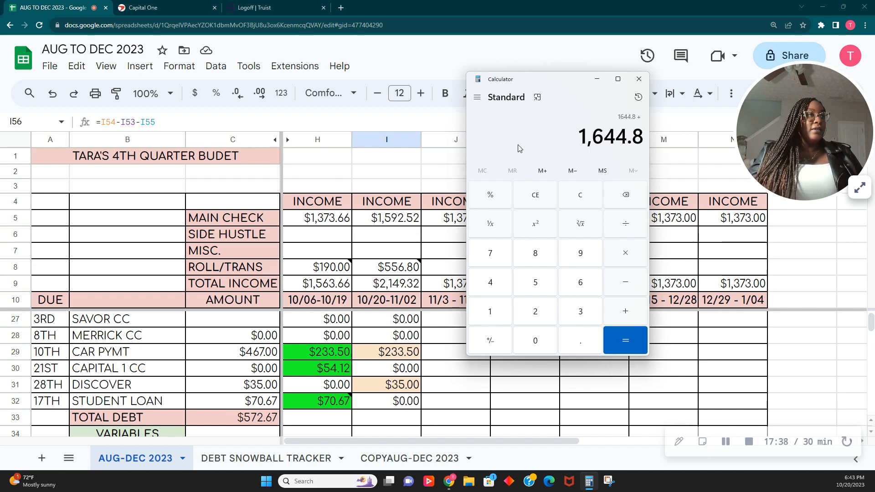
scroll(236, 336, "down", 7)
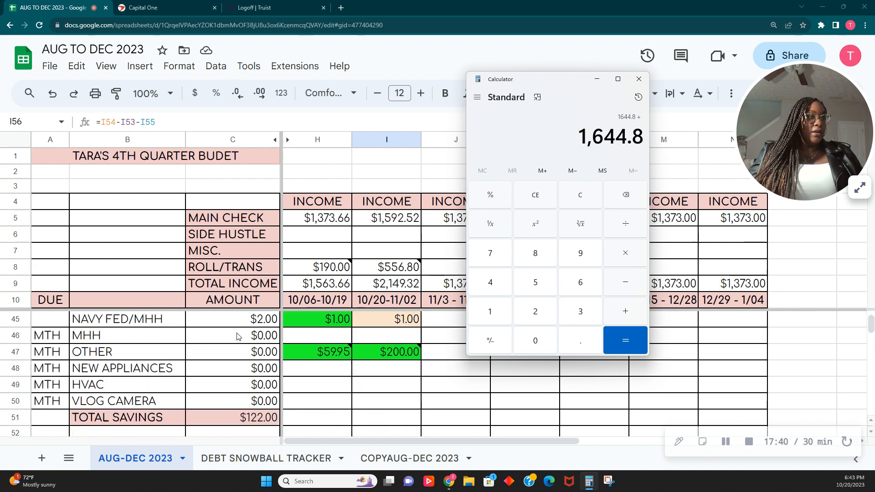
type("1+")
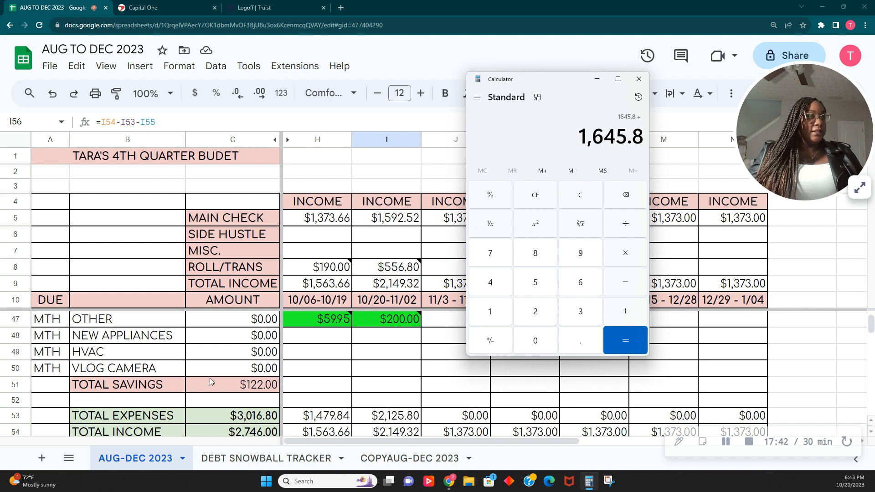
scroll(212, 381, "down", 1)
type("23.52=")
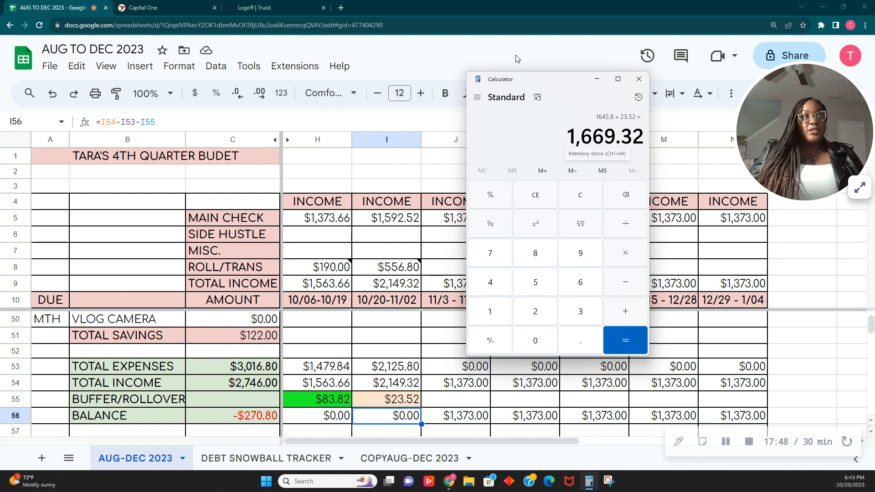
Step: Switch to Capital One, compare the checking account's available balance with the Calculator total, and return to the budget sheet
left_click(193, 8)
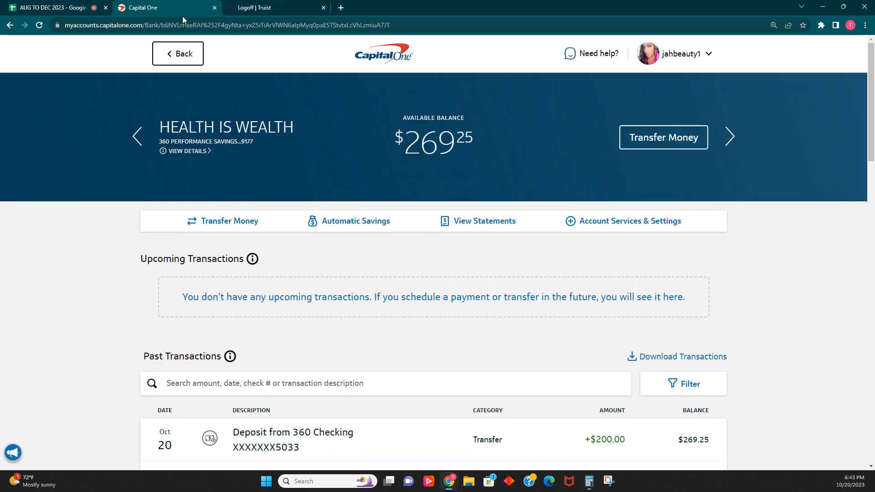
left_click(387, 62)
left_click(253, 319)
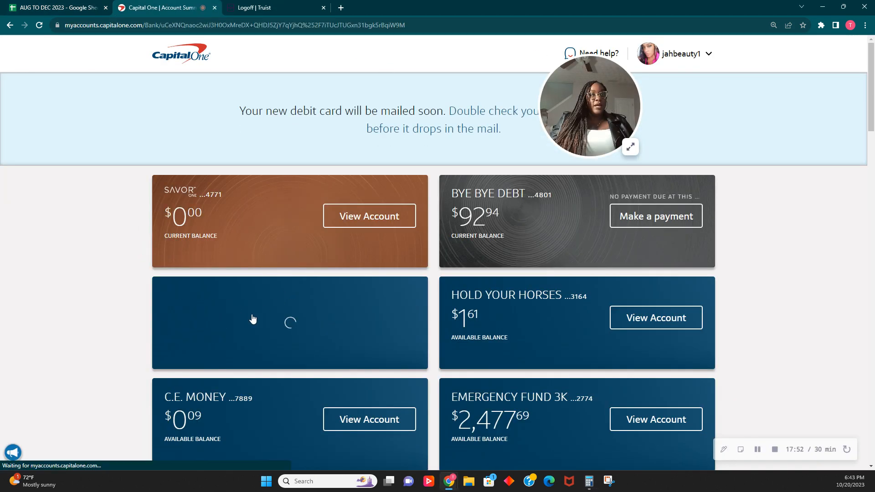
left_click(589, 481)
left_click_drag(559, 97, 250, 120)
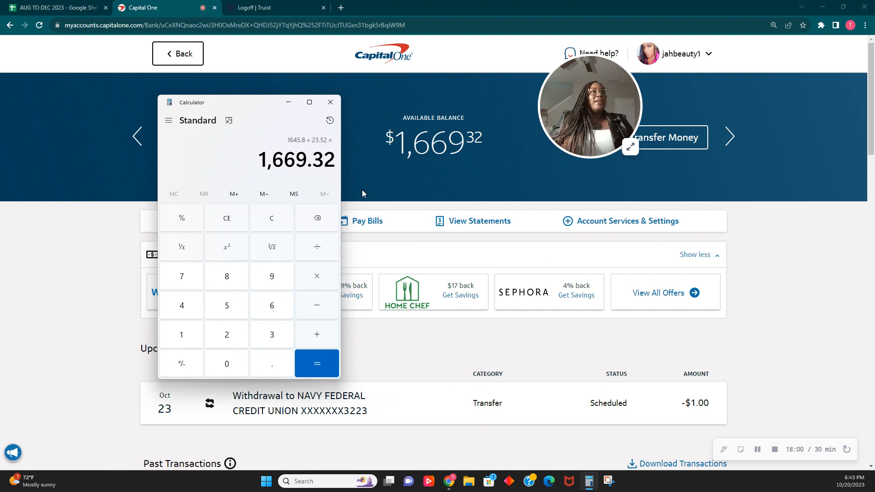
left_click(64, 7)
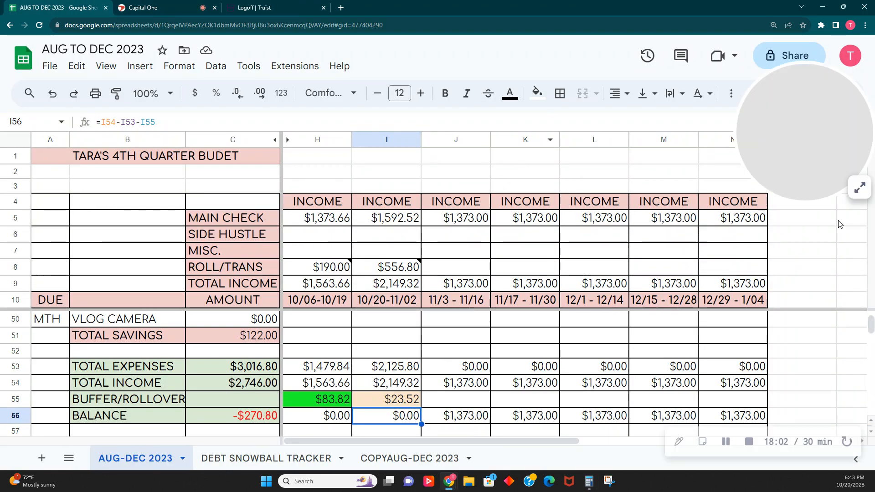
left_click(860, 187)
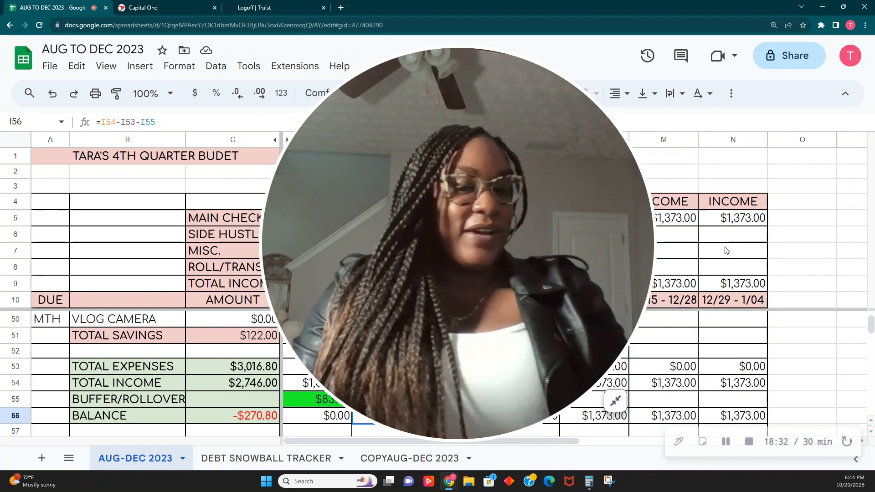
key("F7")
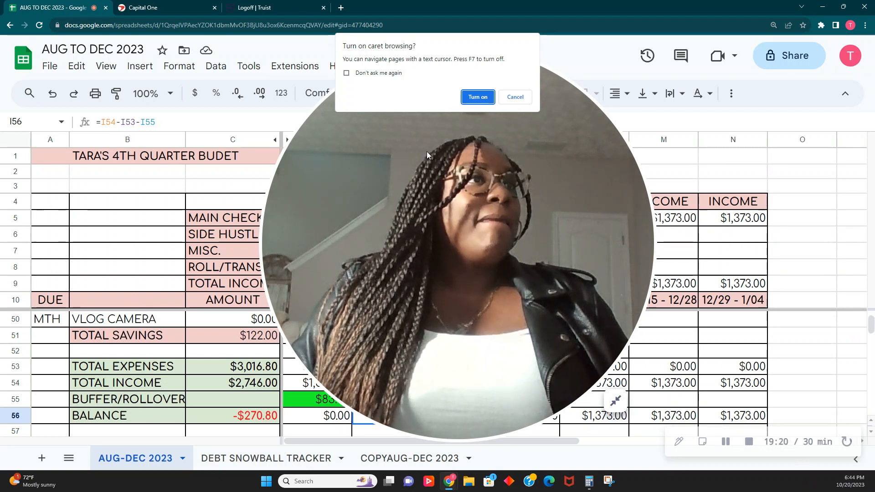
left_click(514, 99)
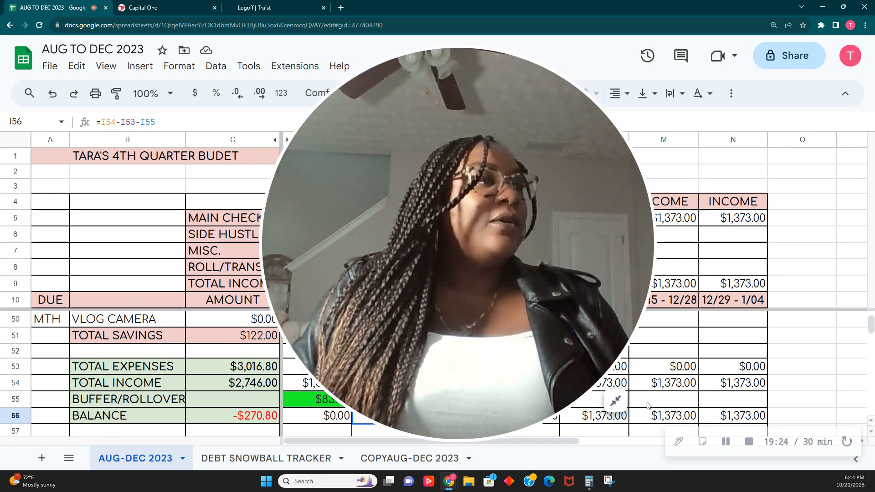